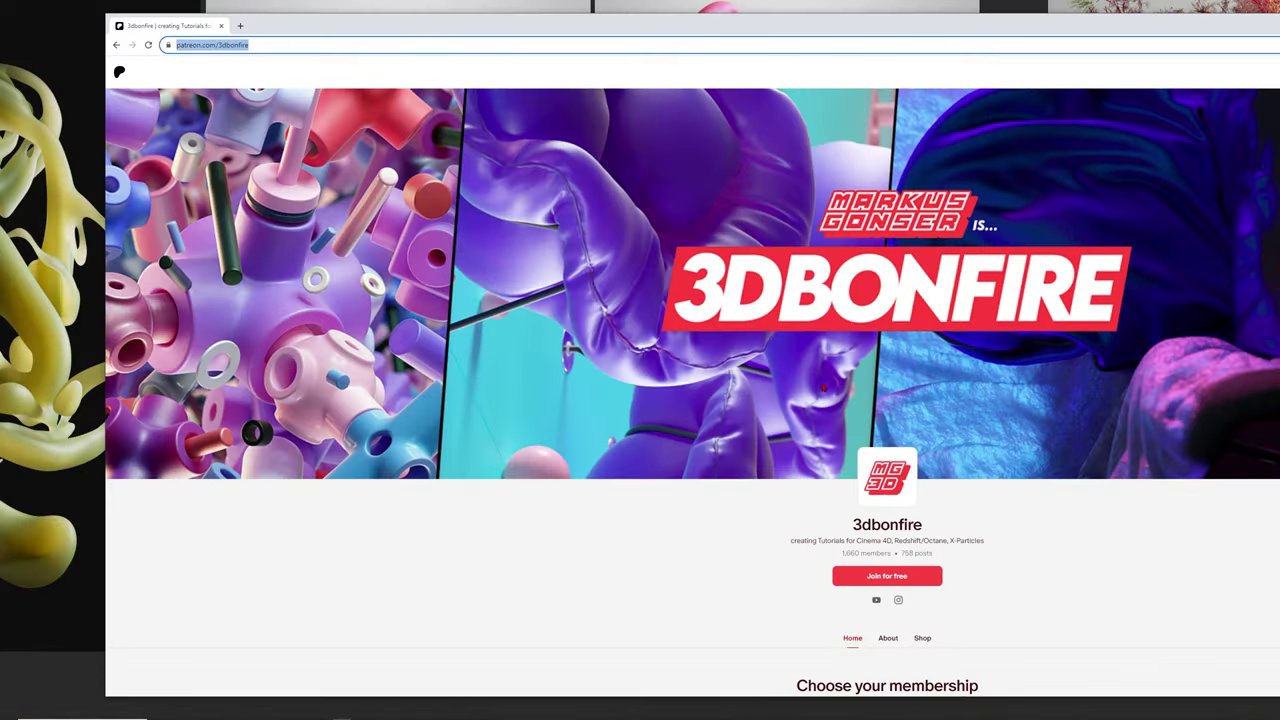
scroll(692, 393, "down", 4)
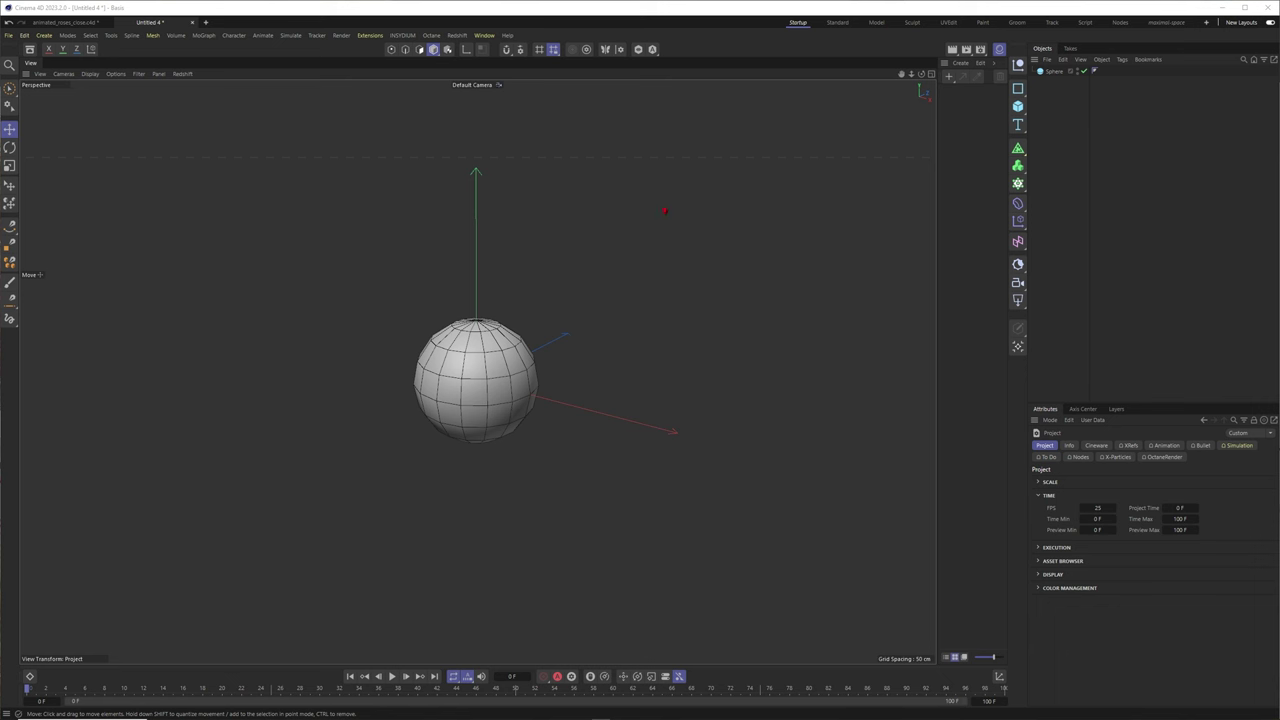
Step: Delete the sphere from the scene
left_click(1053, 73)
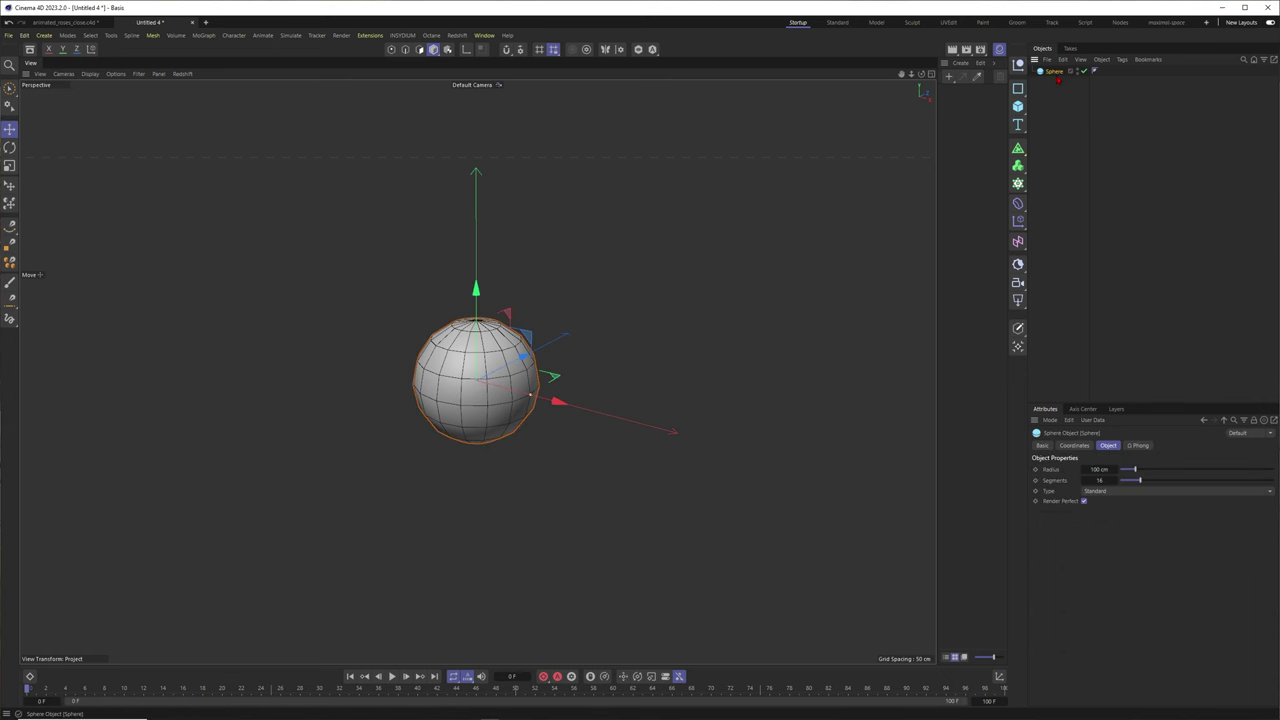
key("Delete")
scroll(543, 380, "down", 3)
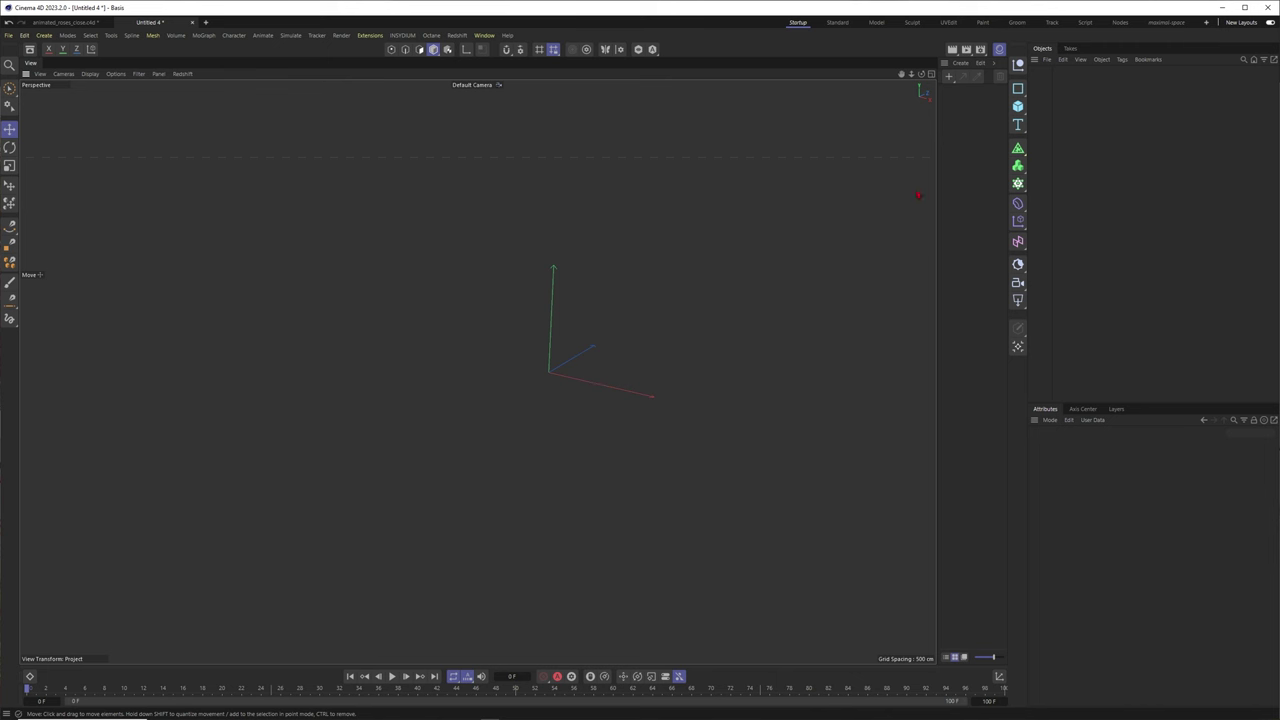
Step: Add a Helix spline and orient it to the XZ plane
left_click(1018, 88)
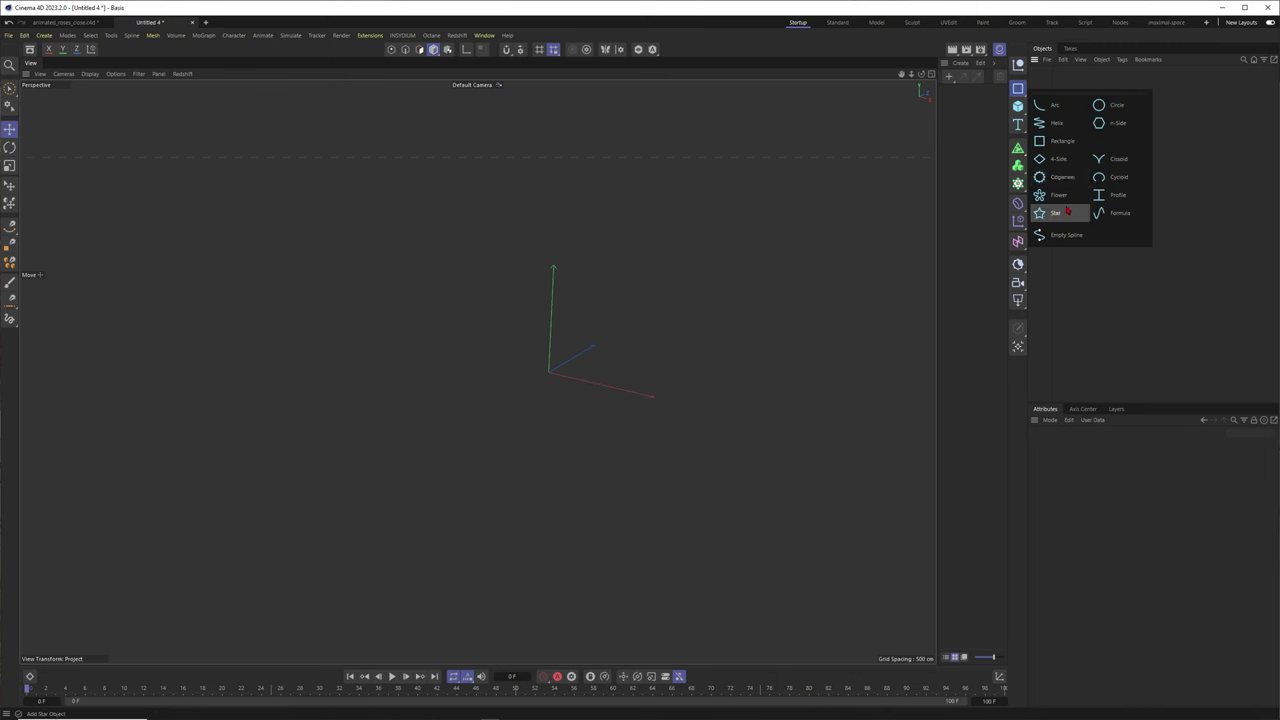
left_click(1050, 123)
left_click(1243, 557)
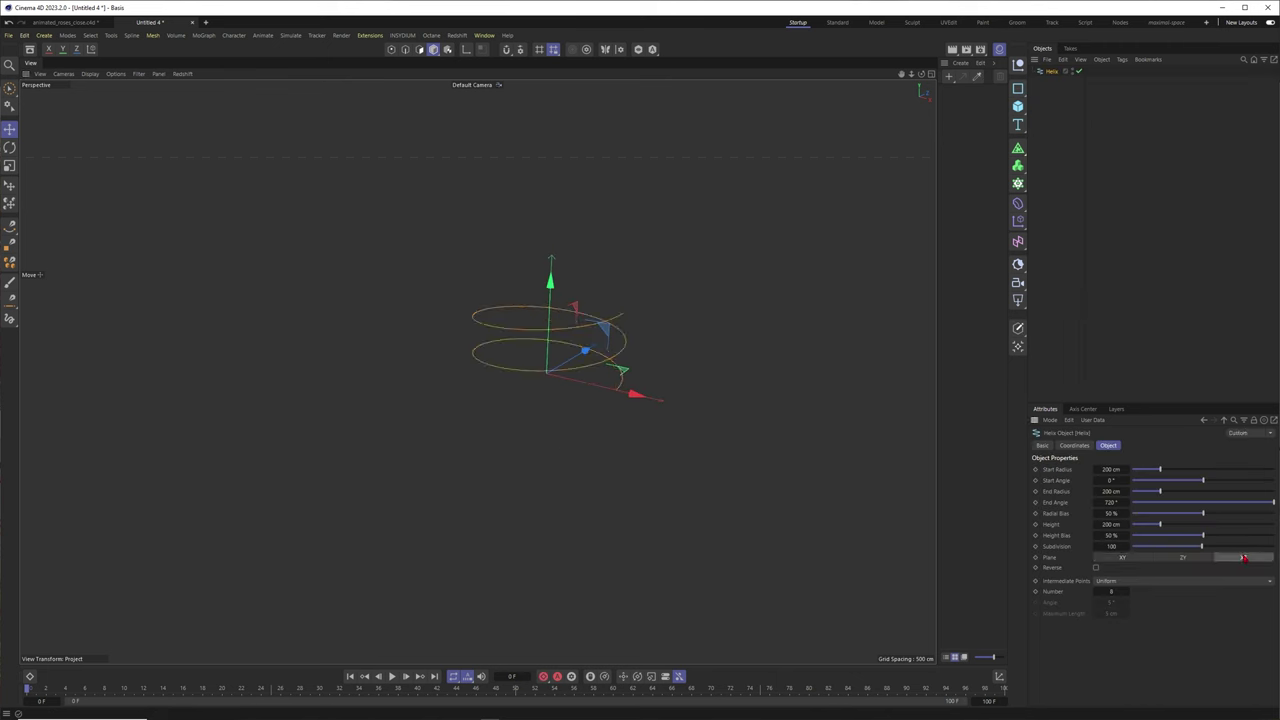
Step: Set the helix's start and end radius to 20 cm and its end angle to about 1125°
left_click_drag(1127, 491, 1127, 501)
double_click(1111, 492)
type("20")
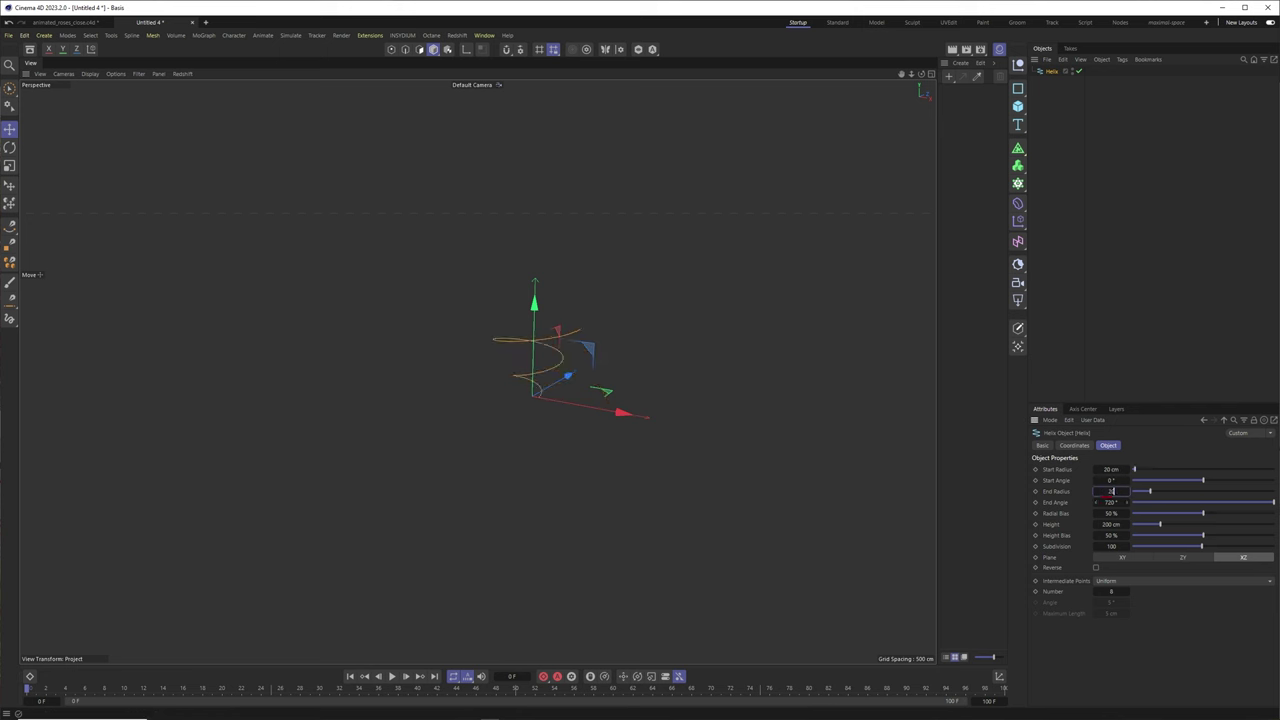
key("Return")
scroll(548, 373, "up", 8)
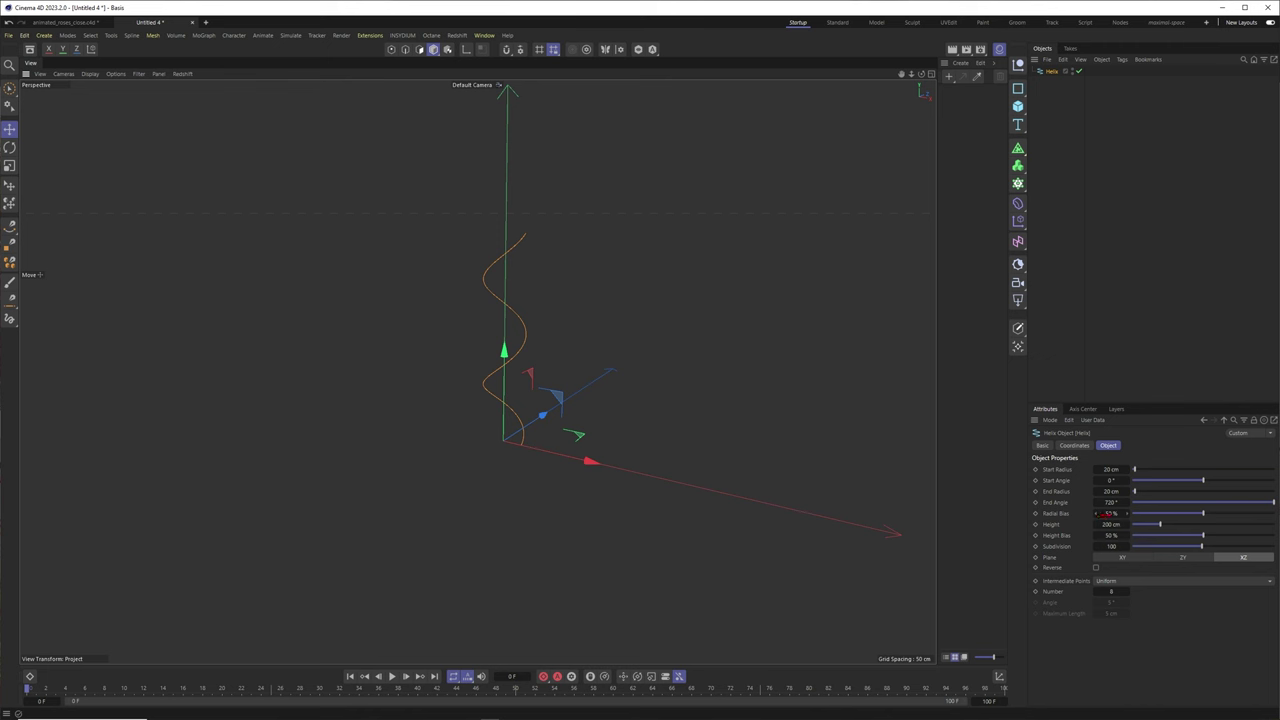
left_click_drag(1127, 502, 1127, 494)
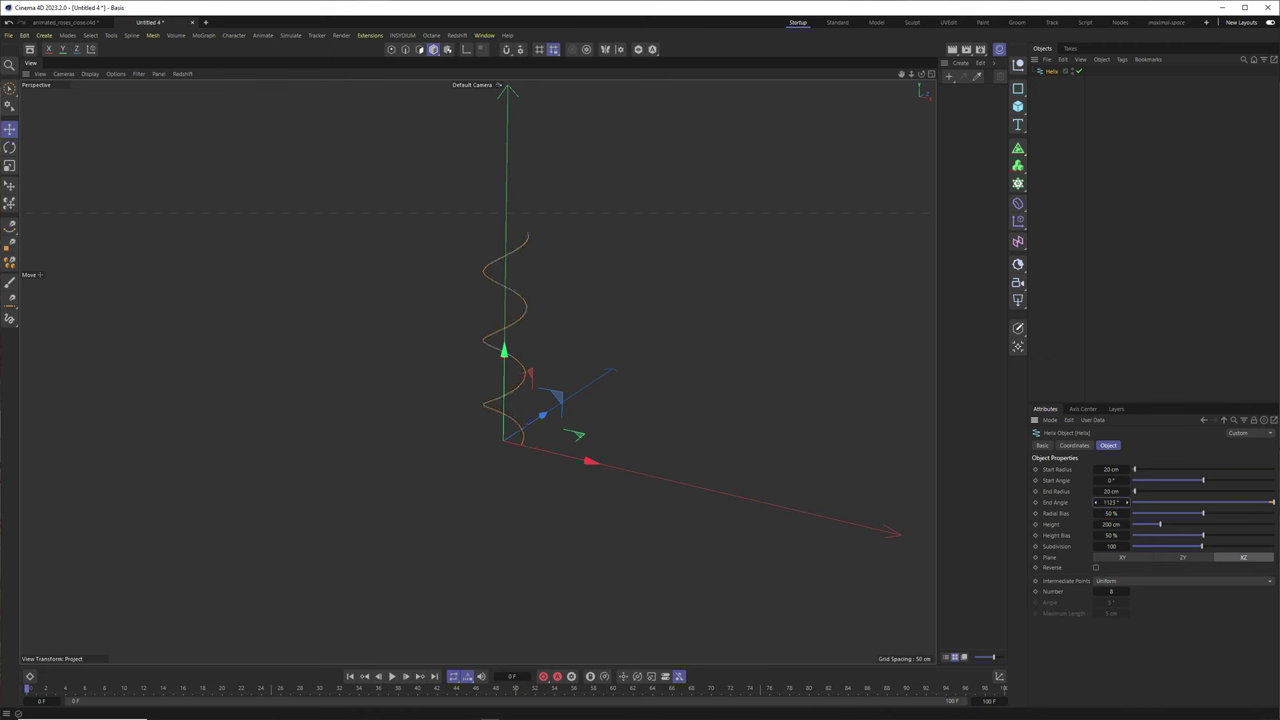
Step: Make the helix an editable spline and set up the Magnet tool with a 150 cm radius
left_click_drag(440, 385, 602, 336, "alt")
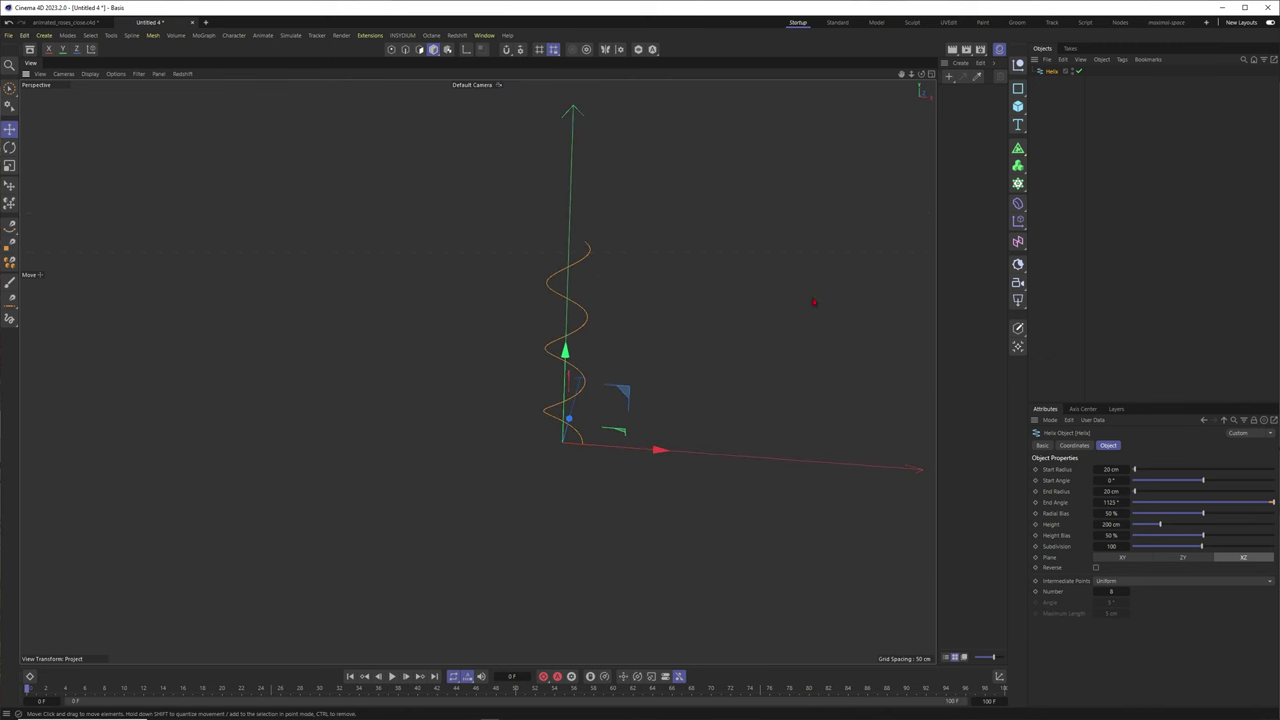
key("c")
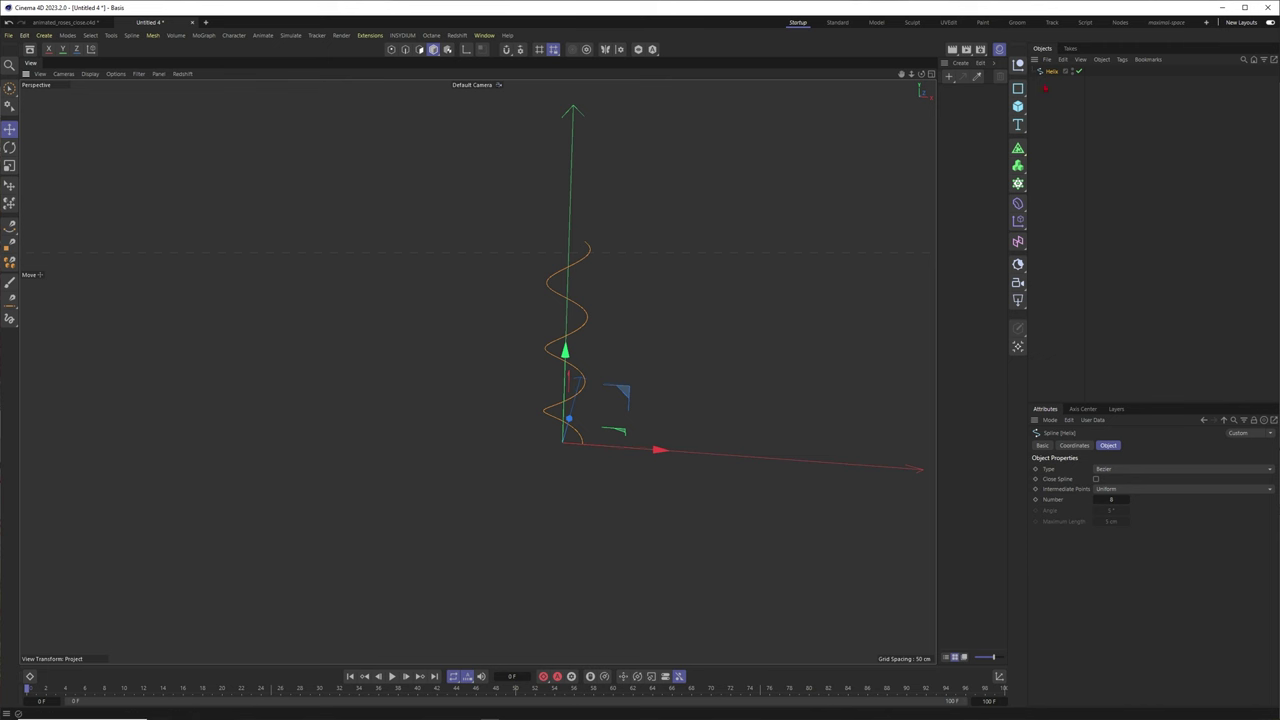
type("mi")
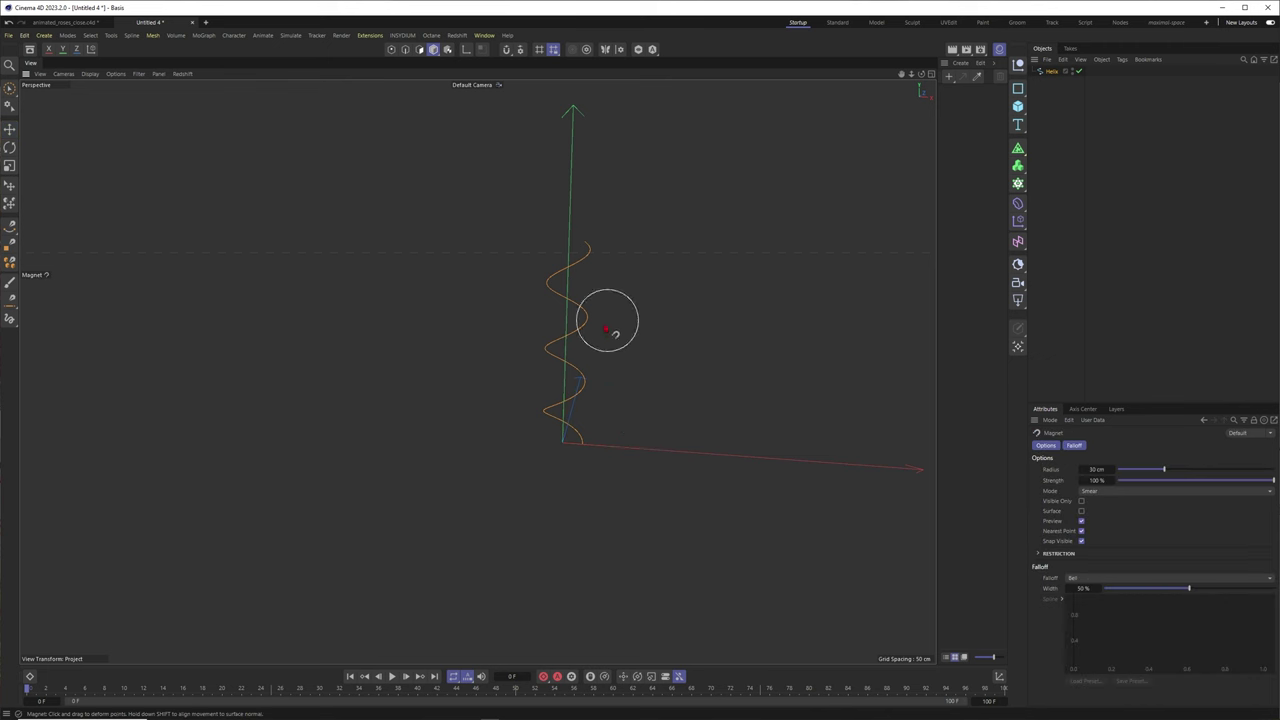
type("150")
key("Return")
Step: Pull the helix spline out of its regular shape with the Magnet to get wide, irregular loops
left_click_drag(558, 347, 477, 371, "alt")
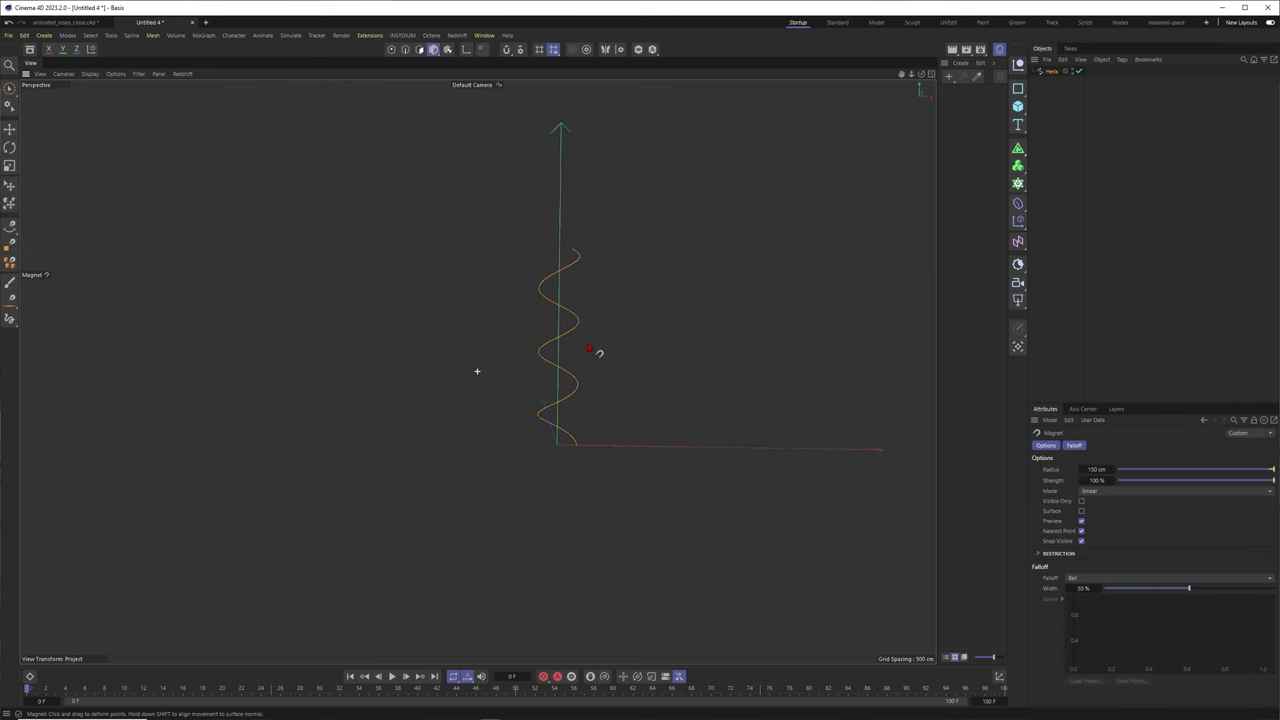
scroll(557, 347, "up", 2)
mouse_move(575, 340)
left_mouse_down()
mouse_move(562, 437)
mouse_move(609, 332)
mouse_move(570, 273)
left_mouse_up()
scroll(600, 340, "up", 3)
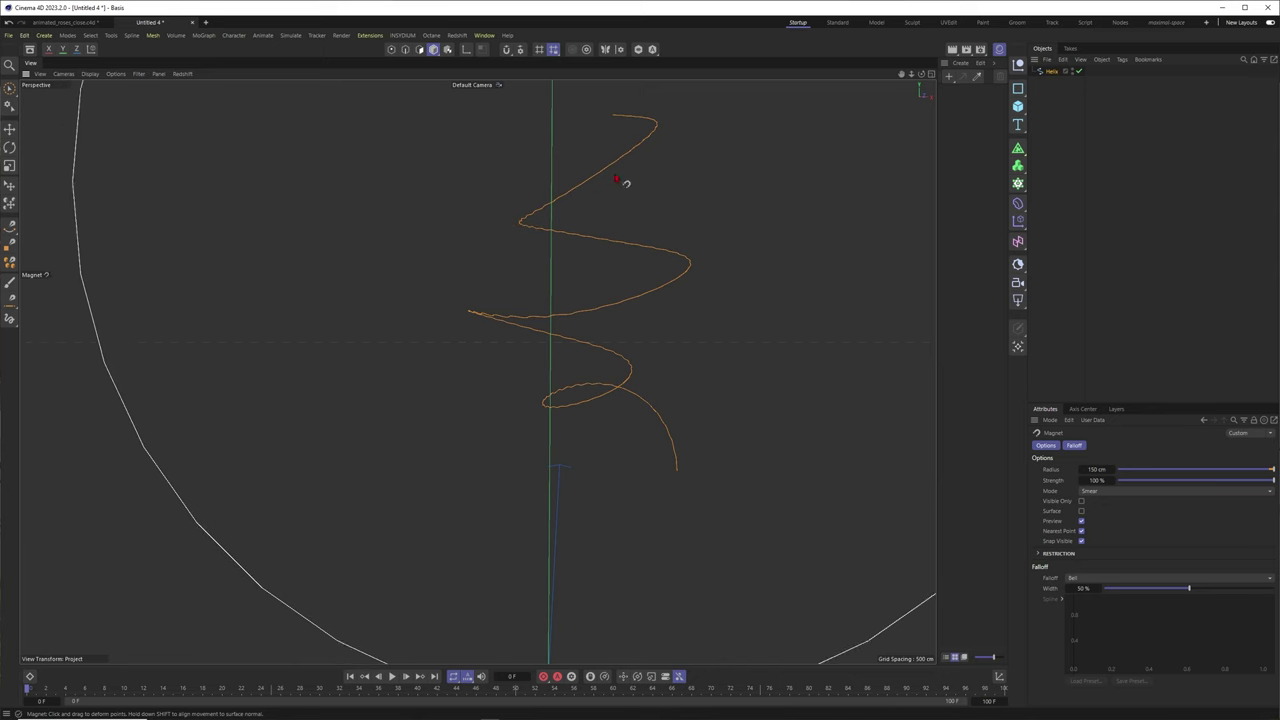
Step: Change the helix spline's type to B-Spline
left_click(1051, 72)
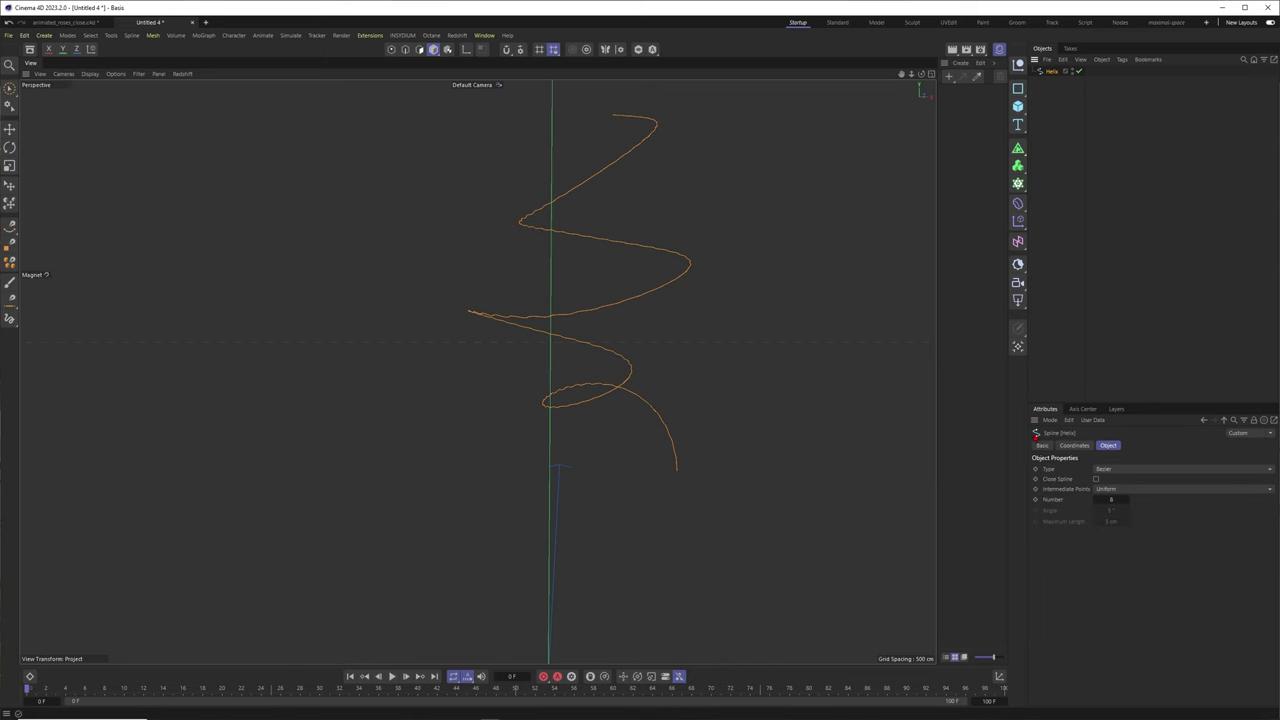
left_click(1104, 469)
left_click(1110, 511)
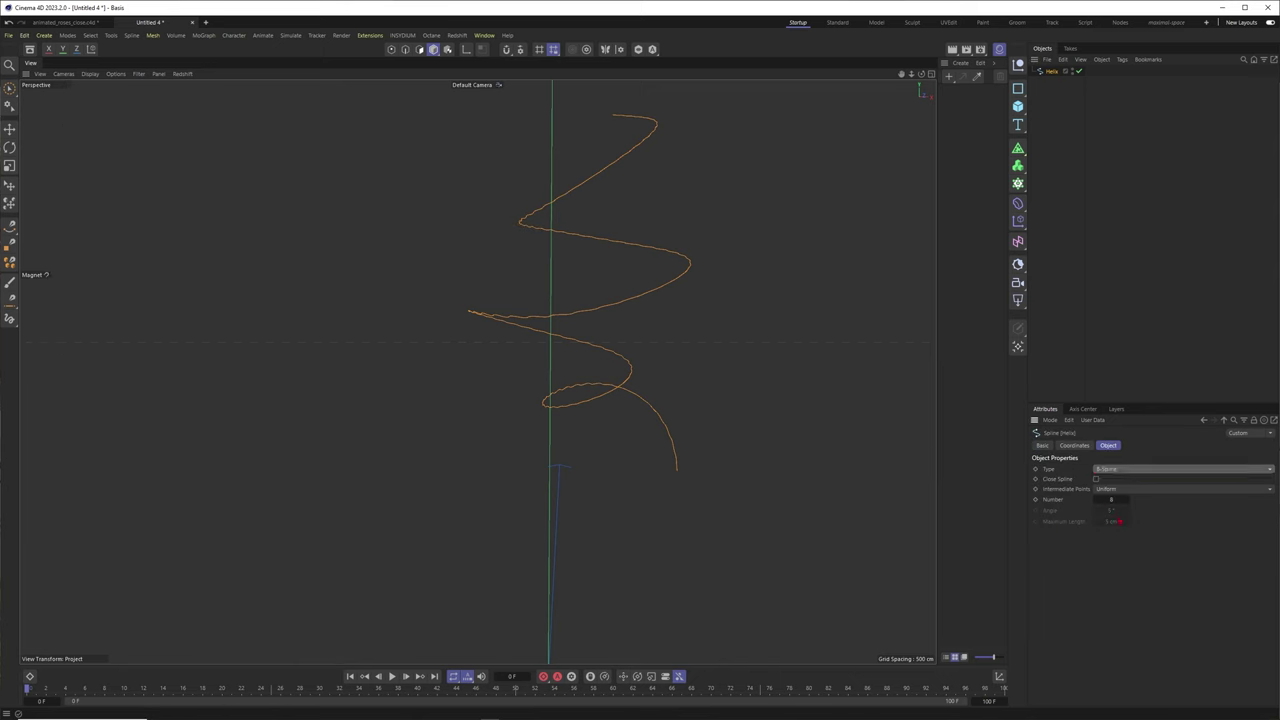
Step: Deform the spline's middle and lower loops into irregular curves using the Magnet with a 40 cm radius
left_click(603, 338)
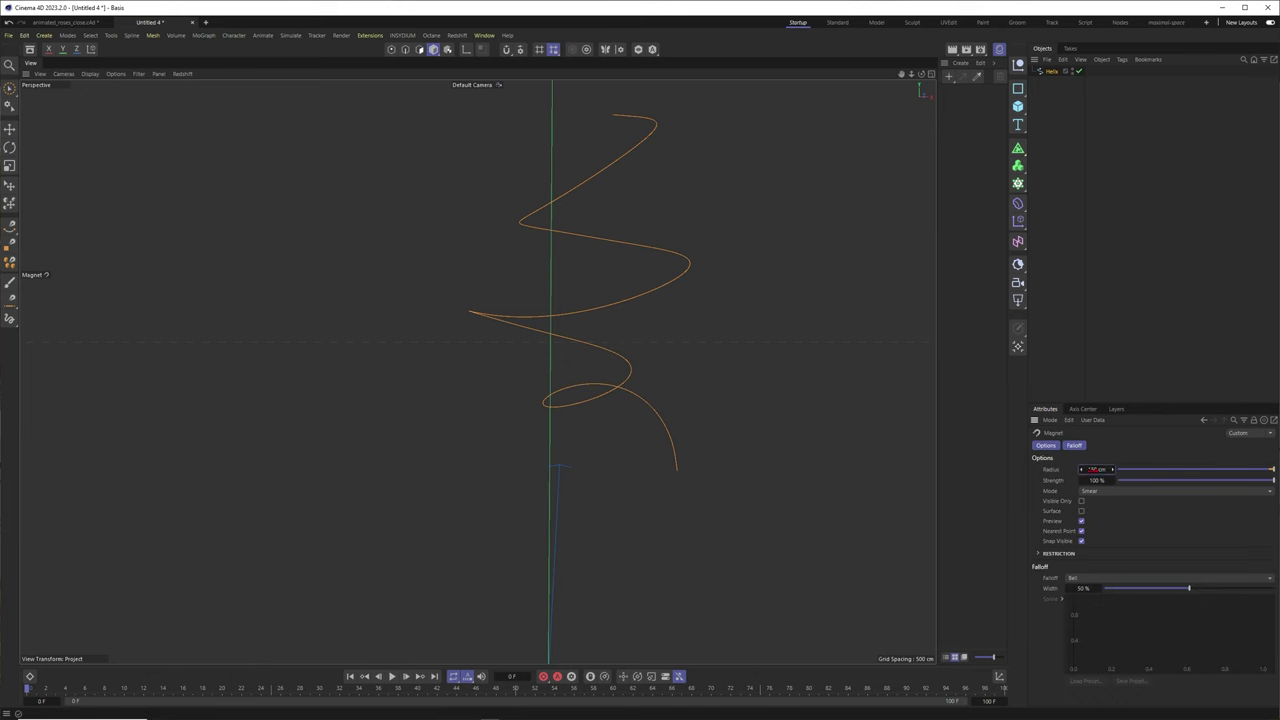
key("Return")
type("40")
key("Return")
left_click_drag(588, 311, 610, 243)
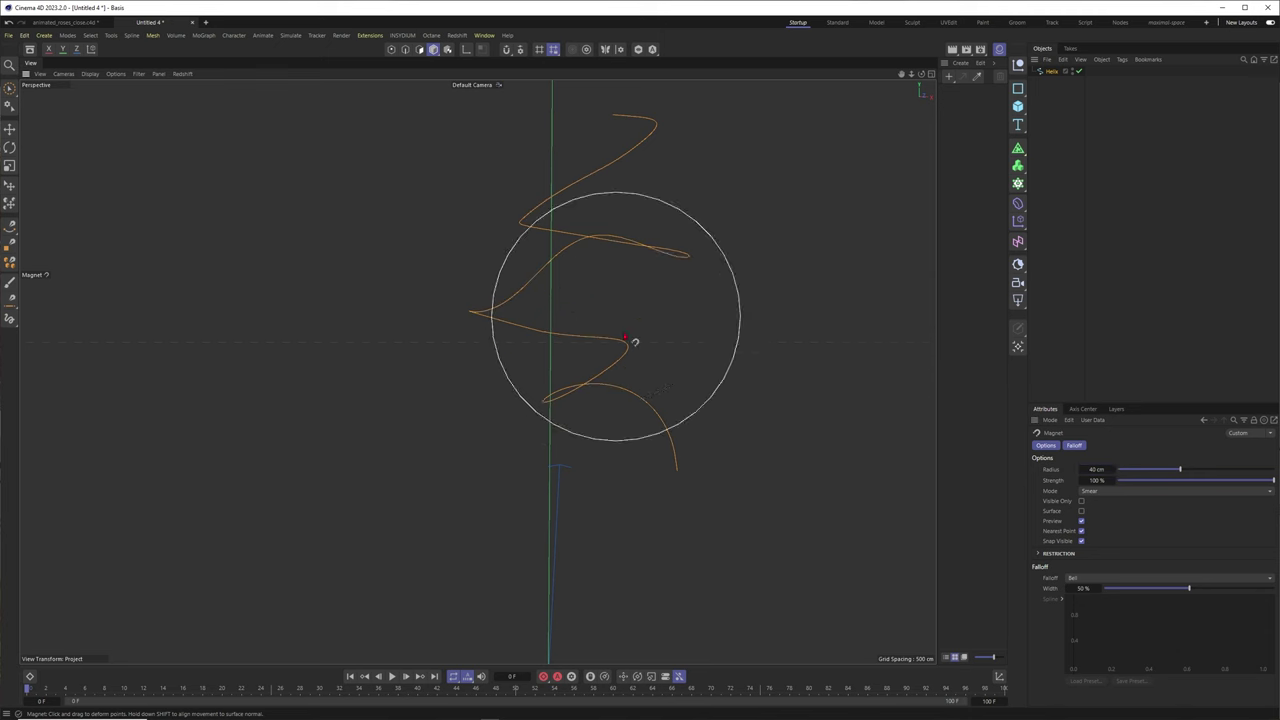
left_click_drag(624, 387, 550, 195)
left_click_drag(584, 262, 571, 212)
left_click_drag(596, 342, 617, 280)
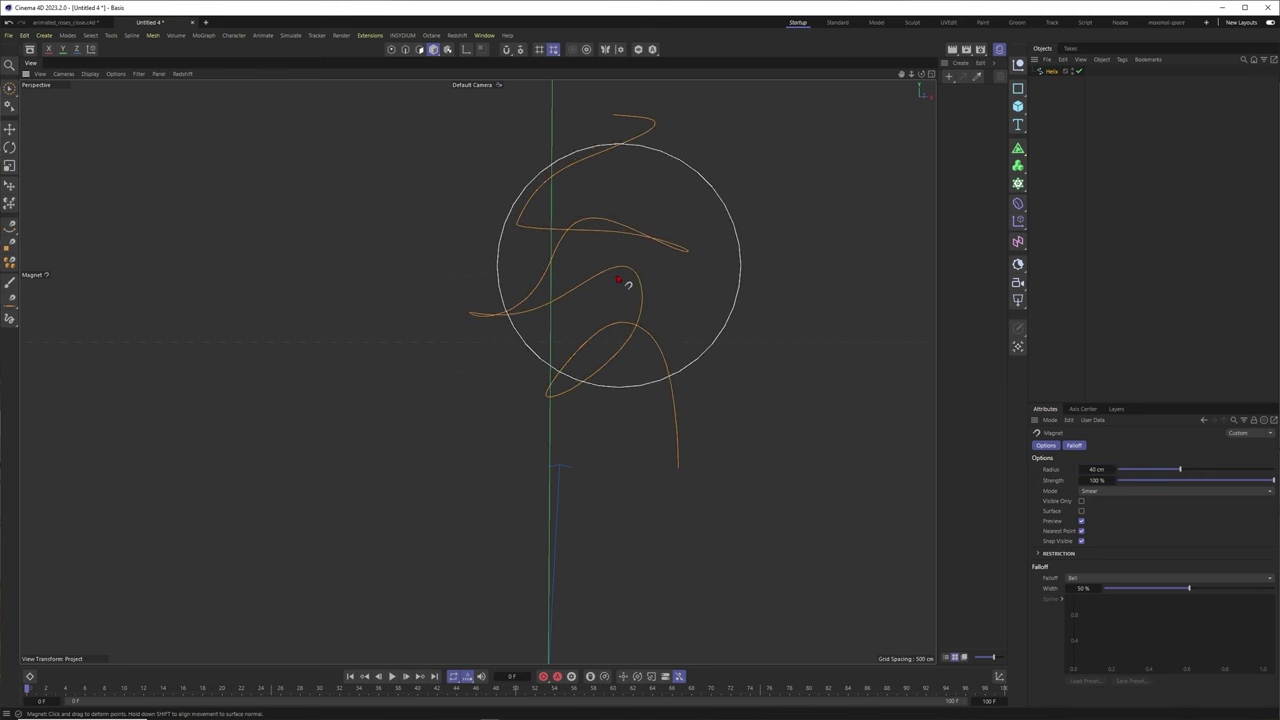
mouse_move(477, 371)
left_mouse_down("alt")
mouse_move(602, 280)
mouse_move(546, 280)
mouse_move(594, 297)
left_mouse_up("alt")
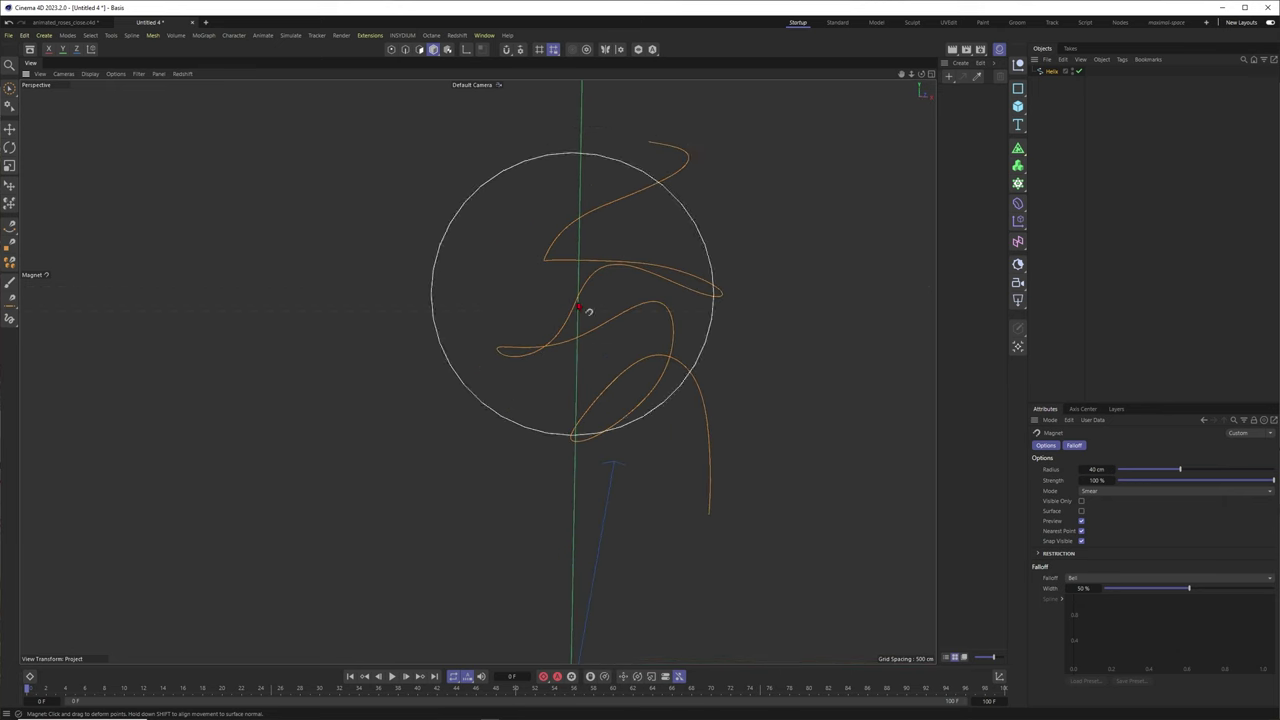
Step: Add a Capsule primitive and move it beside the helix spline
left_click(1073, 110)
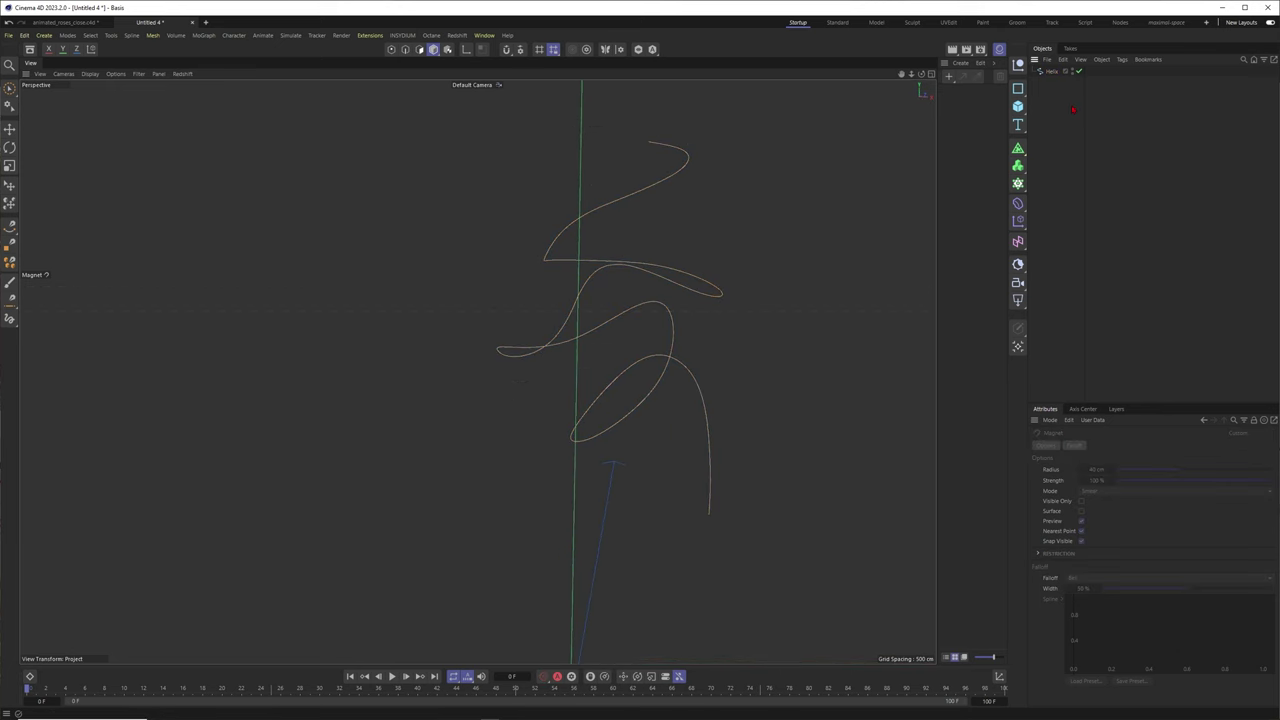
left_click(1018, 106)
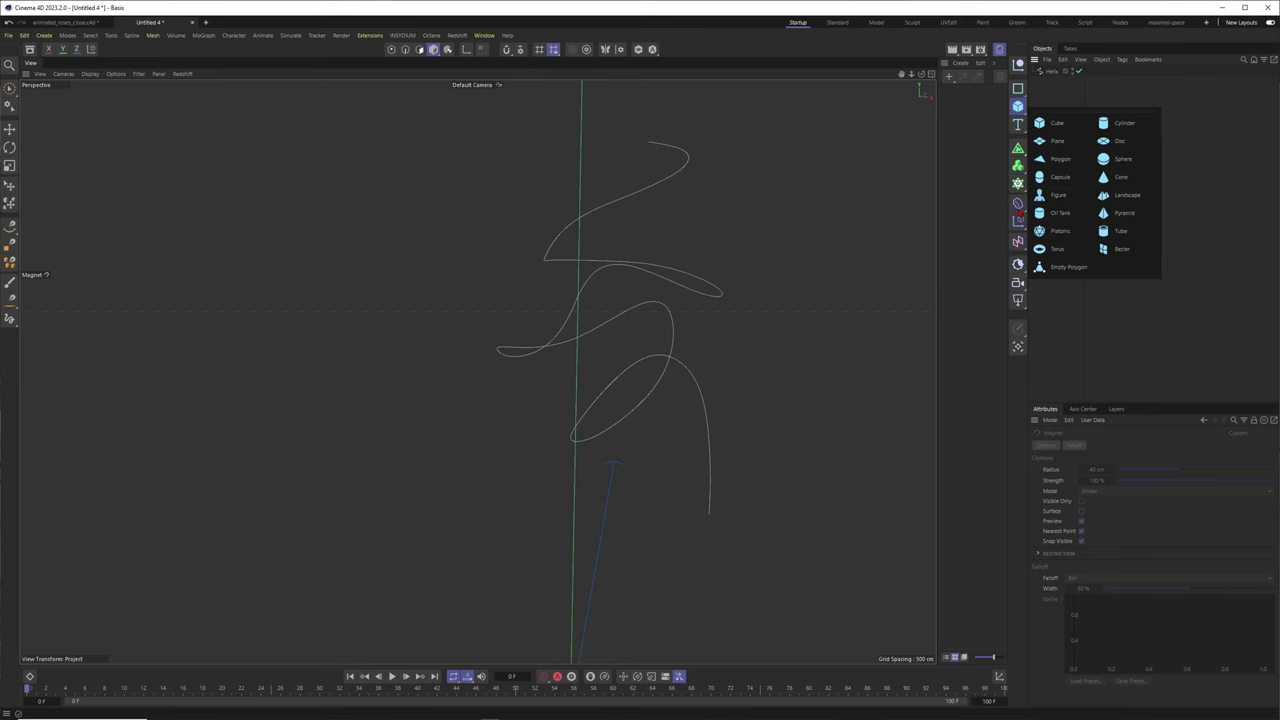
left_click(1058, 179)
right_click_drag(640, 323, 555, 385, "alt")
key("space")
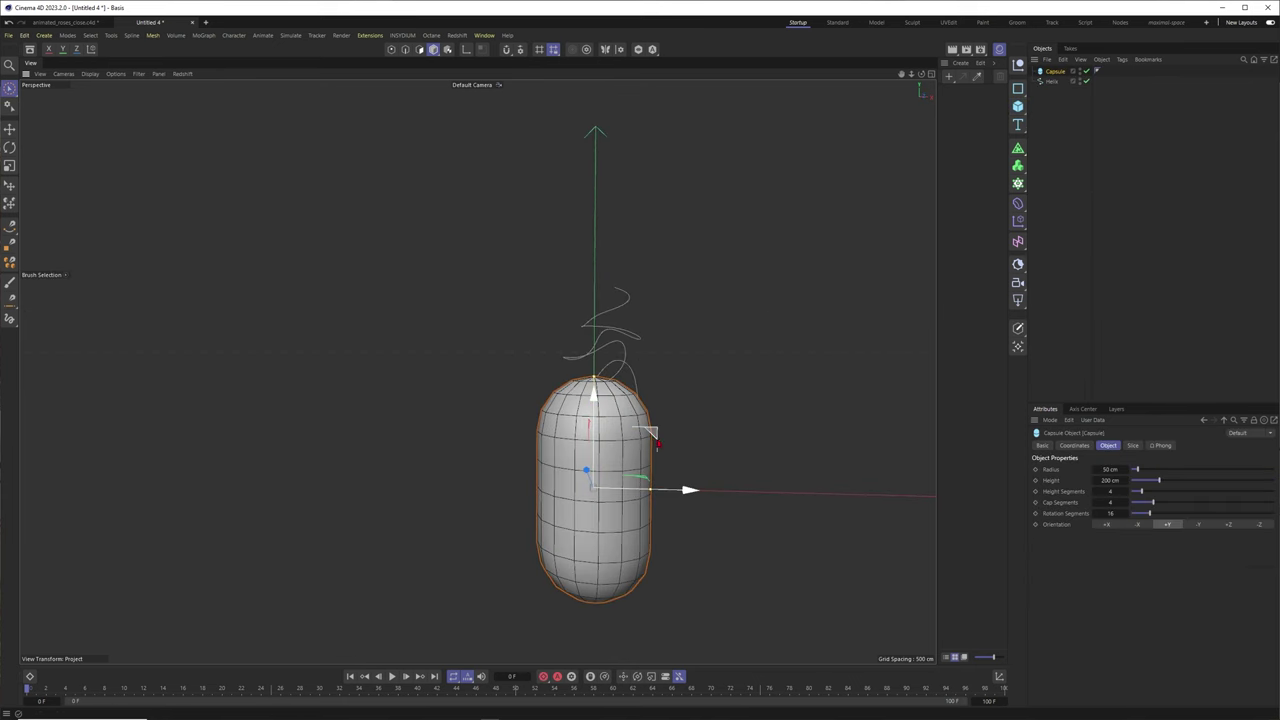
left_click_drag(651, 434, 755, 333)
Step: Thin the capsule to a radius of about 5.6 cm
right_click_drag(690, 365, 736, 357, "alt")
left_click_drag(800, 404, 717, 430)
left_click_drag(690, 371, 687, 375, "alt")
right_click_drag(702, 373, 721, 369, "alt")
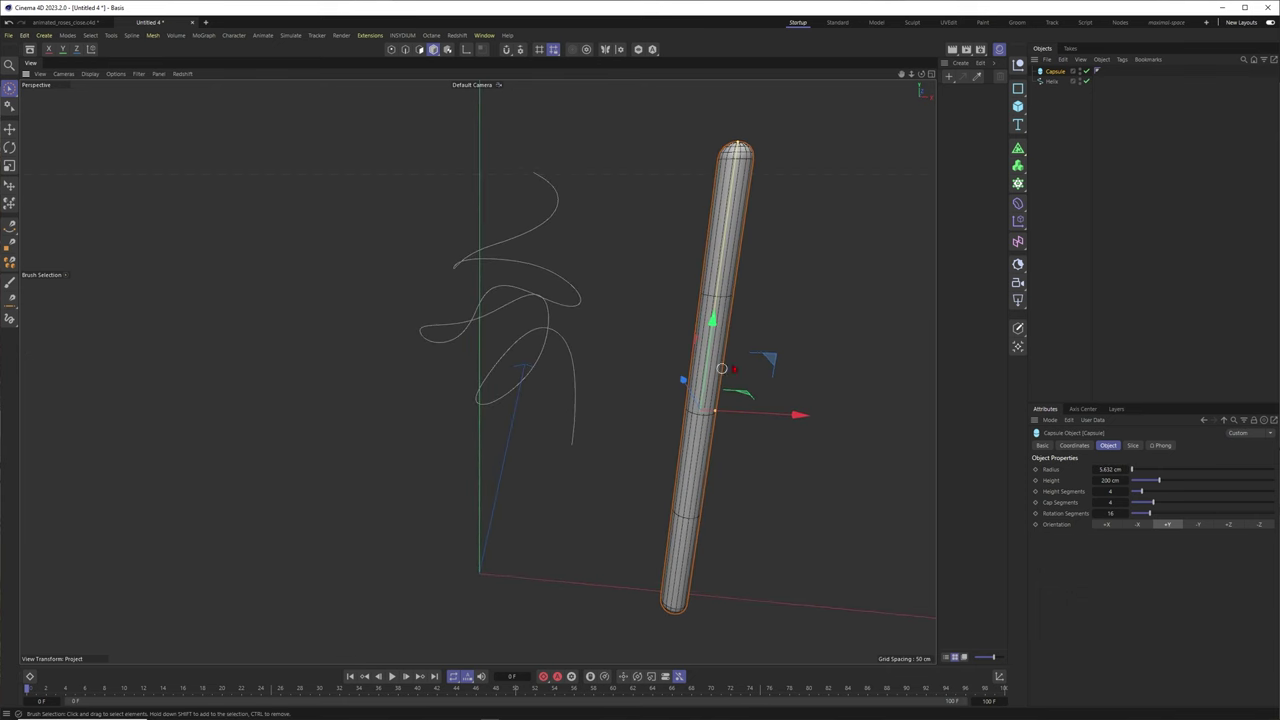
Step: Set the capsule to 400 height, 20 cap and 100 rotation segments, and reduce its radius to about 3.8 cm
left_click_drag(1150, 513, 1274, 502)
left_click_drag(1145, 491, 1274, 491)
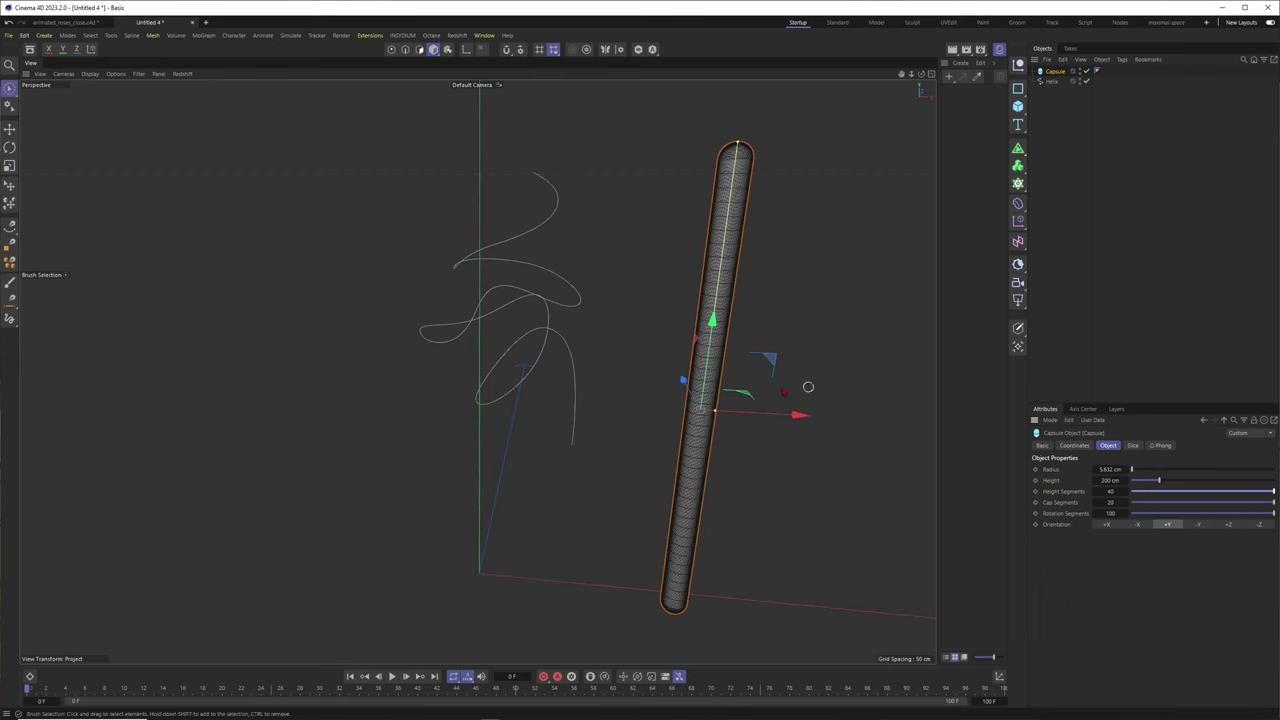
left_click_drag(809, 386, 800, 369, "alt")
scroll(668, 262, "up", 3)
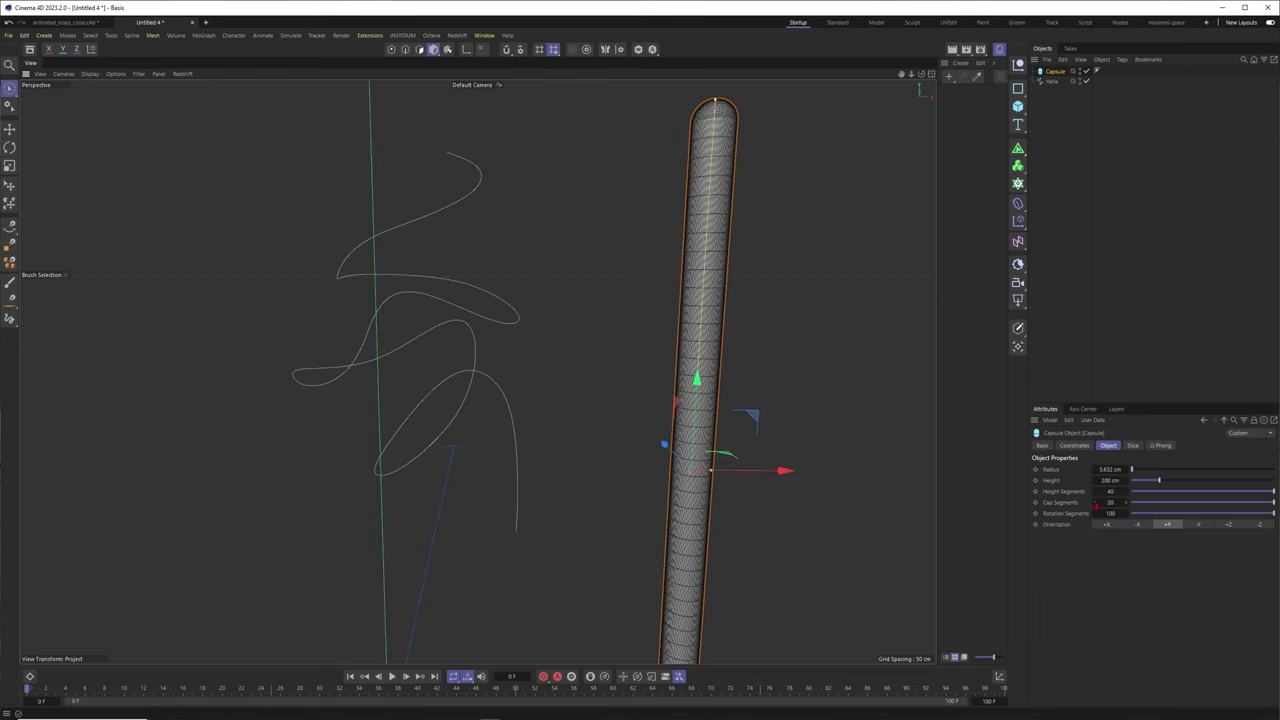
key("Return")
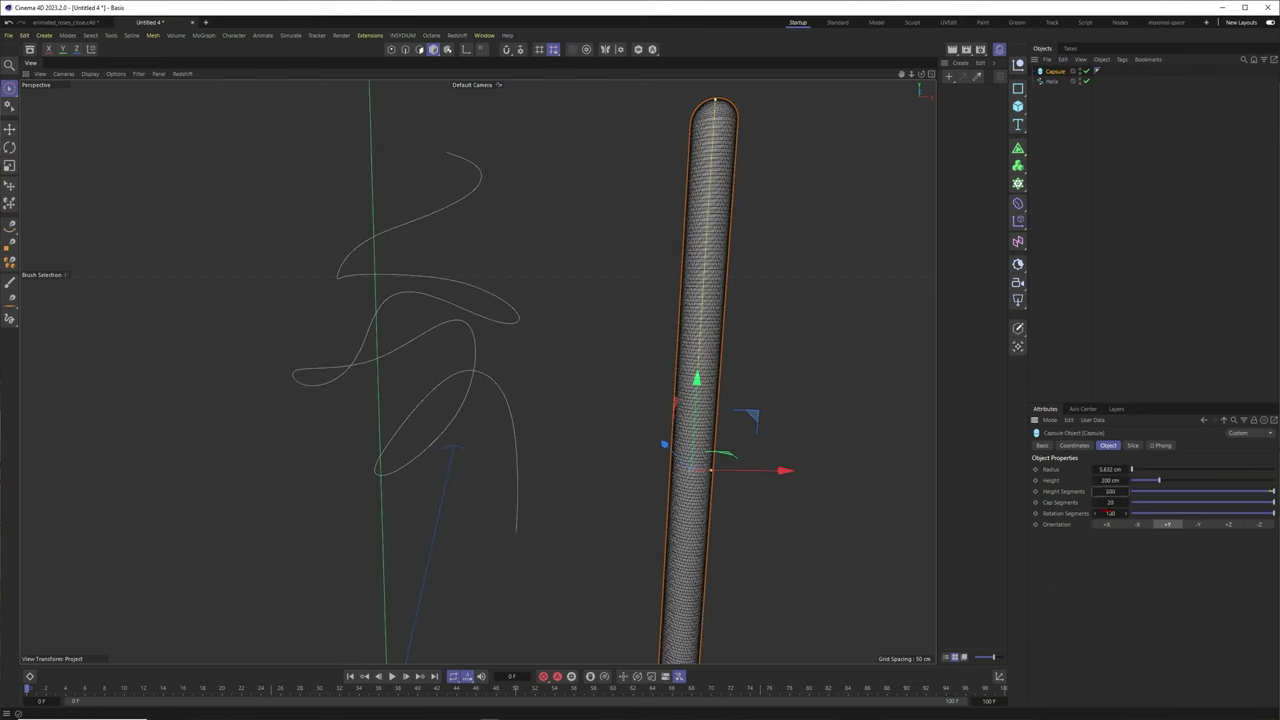
type("400")
key("Return")
scroll(672, 322, "down", 3)
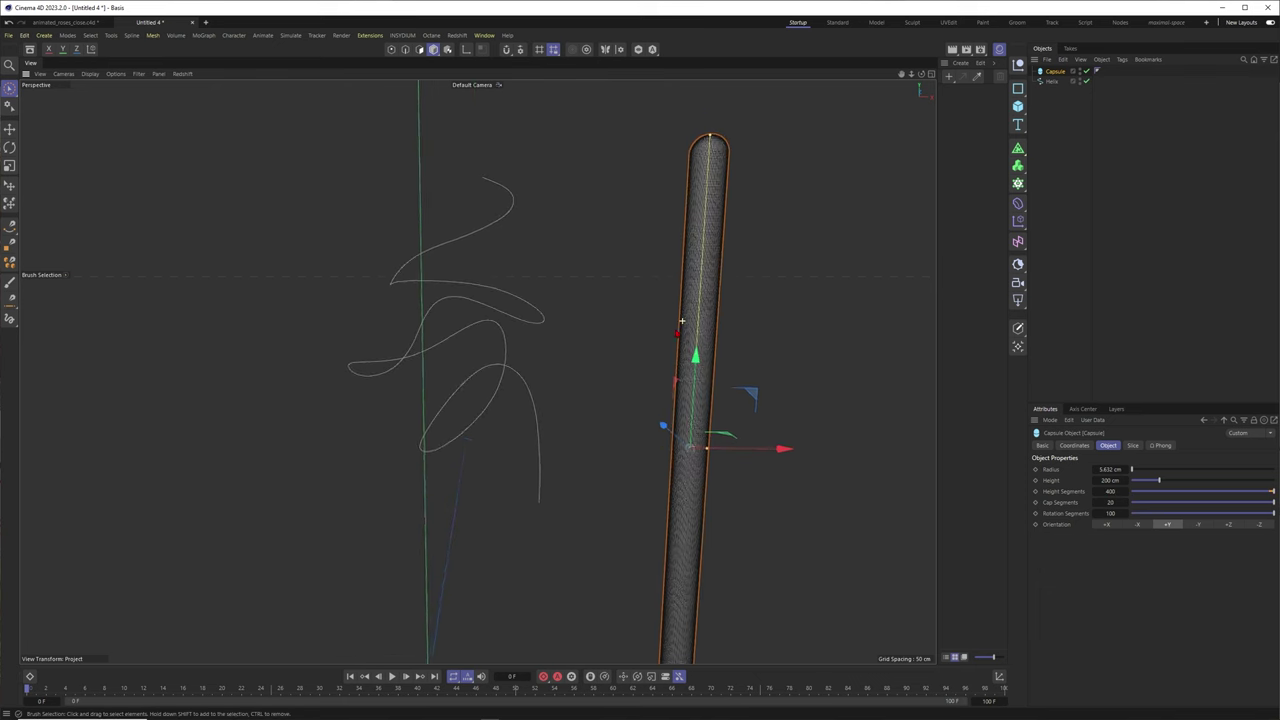
left_click_drag(707, 443, 704, 444)
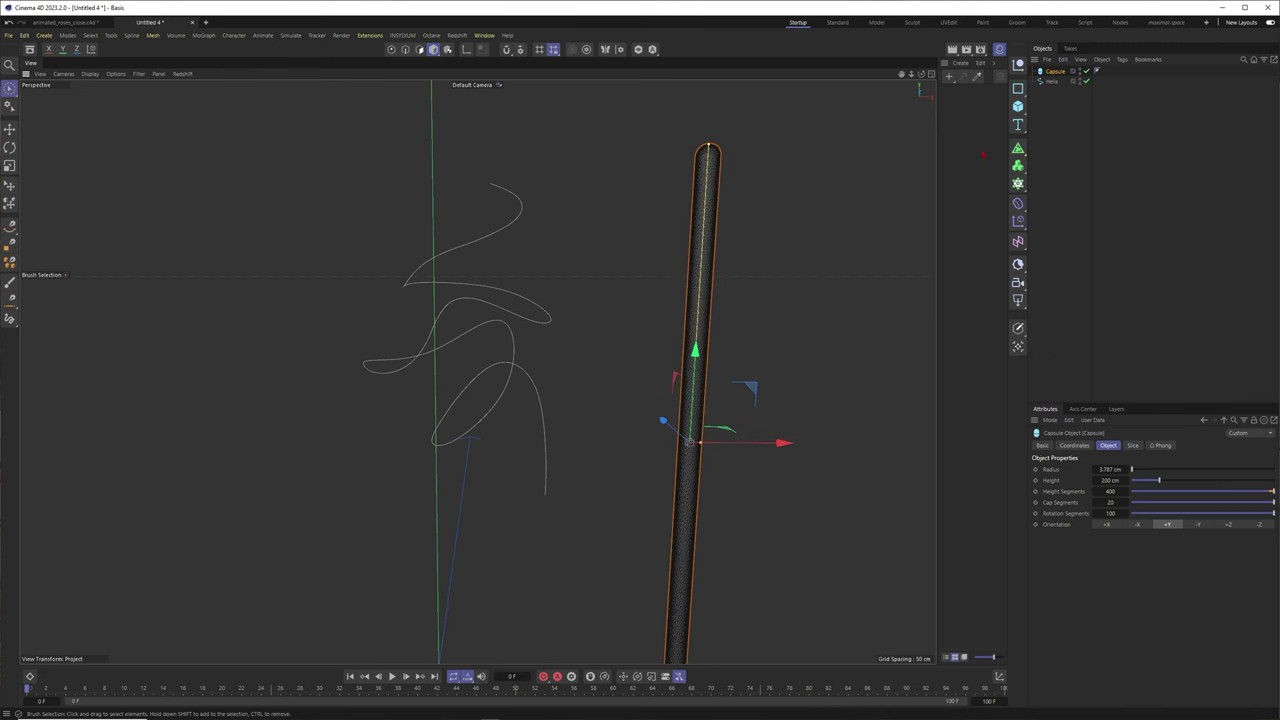
Step: Add a Spline Wrap deformer as a child of the capsule and assign the helix as its spline
left_click(1082, 140)
left_click(1055, 71)
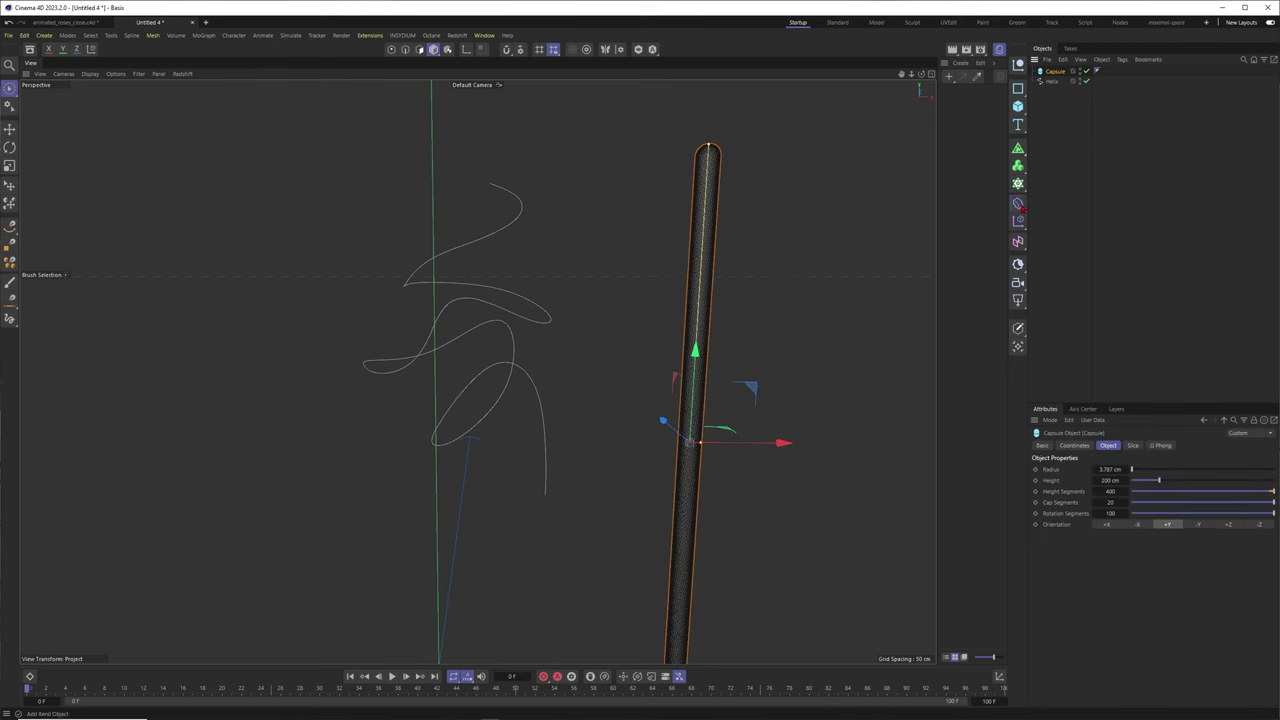
left_click(1019, 204)
left_click(1060, 451)
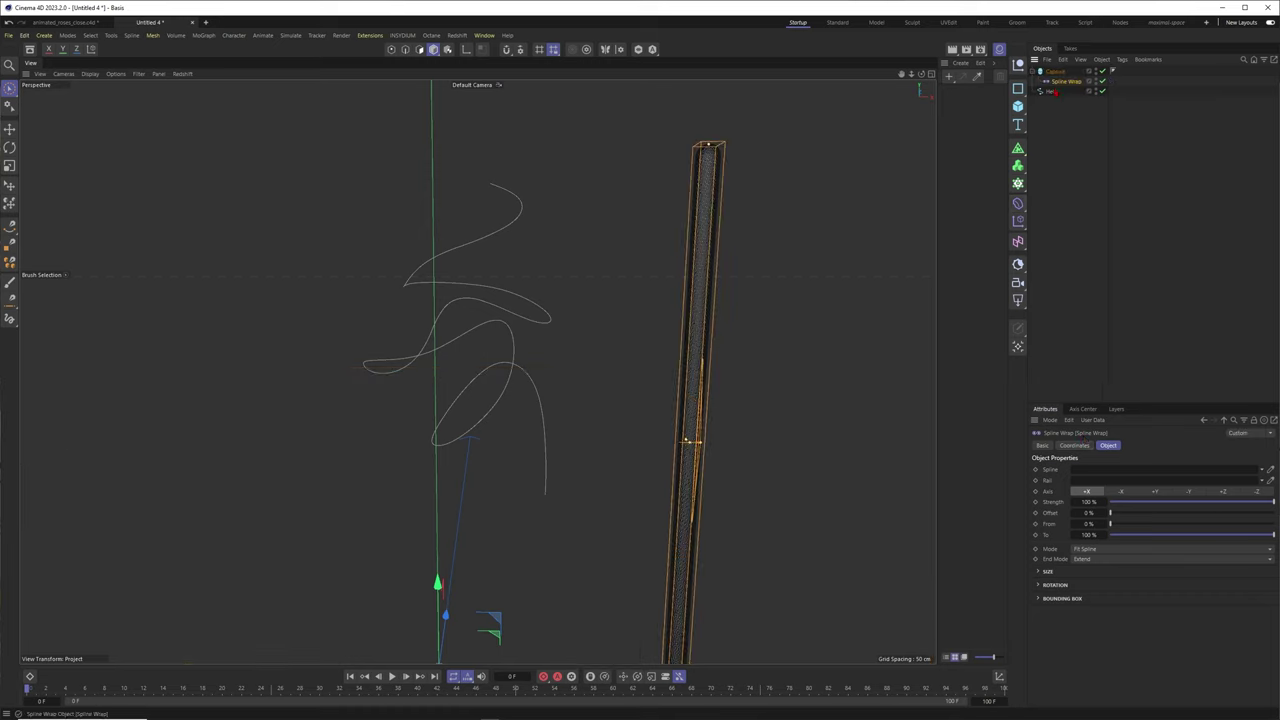
left_click_drag(1084, 455, 1084, 470)
Step: Set the Spline Wrap axis to +Y so the capsule follows the helix spline lengthwise
right_click_drag(658, 342, 634, 354, "alt")
left_click_drag(594, 312, 568, 316, "alt")
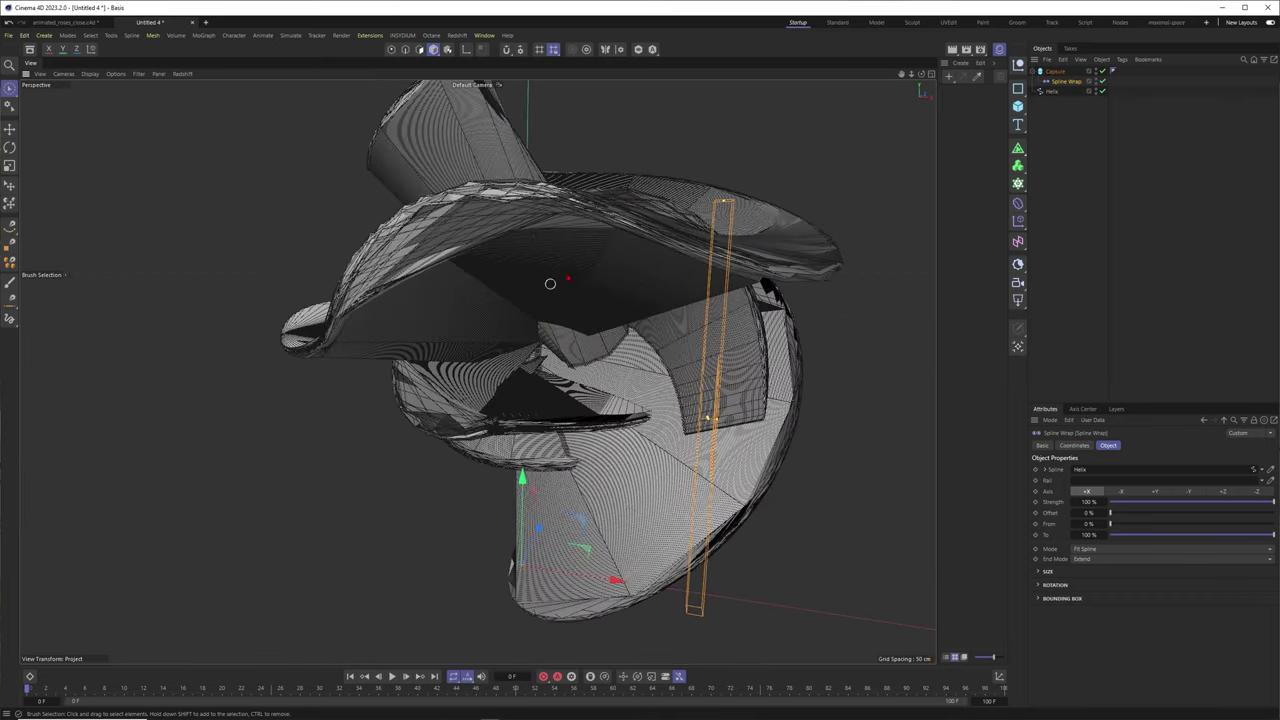
left_click(1155, 492)
left_click_drag(530, 378, 557, 374, "alt")
right_click_drag(557, 374, 606, 374, "alt")
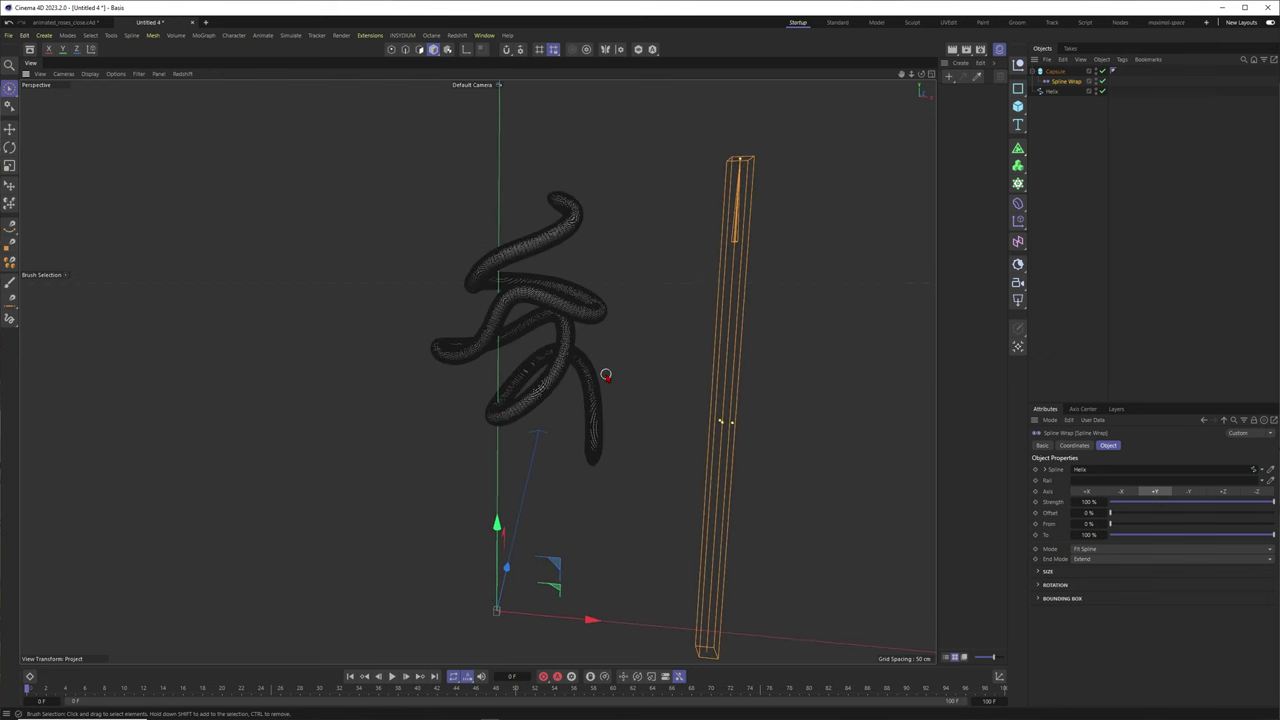
Step: Switch the viewport display to Gouraud shading without polygon lines
key("n")
key("a")
left_click_drag(513, 314, 680, 234, "alt")
Step: Add a Displacer deformer as a child of the capsule and load a Noise shader into it
left_click(1033, 71)
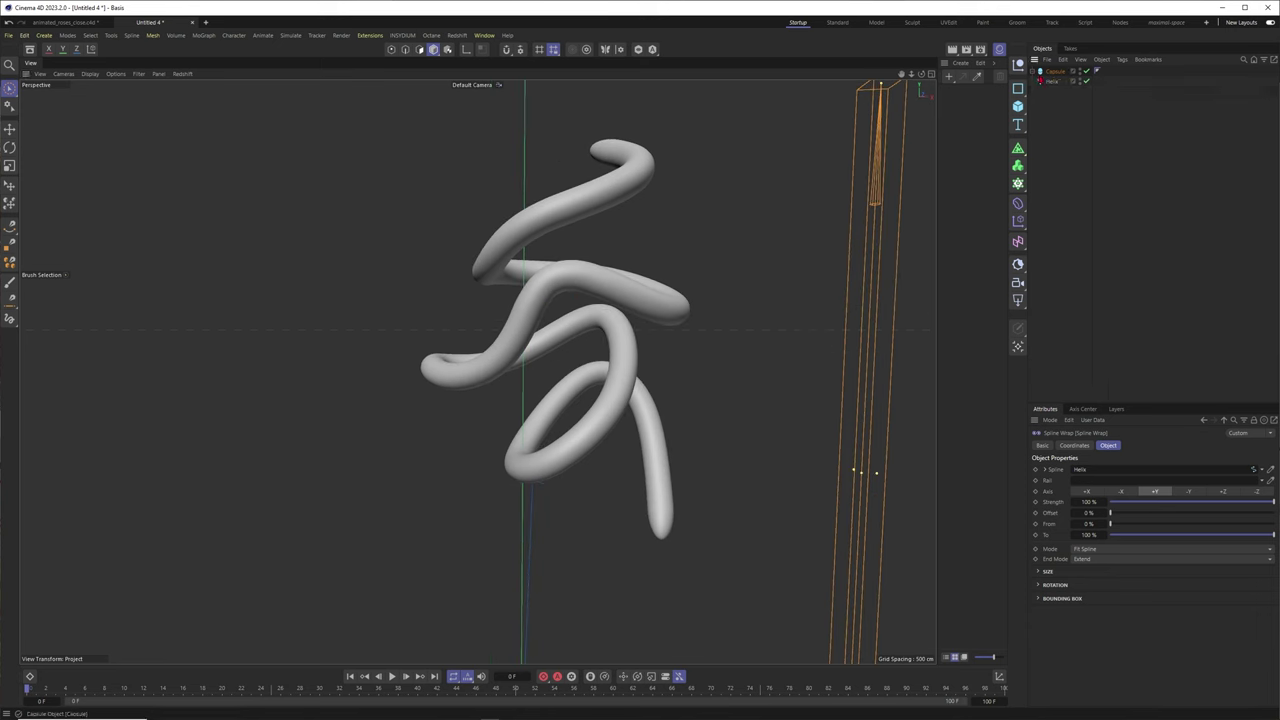
left_click(1055, 72)
left_click(1018, 203)
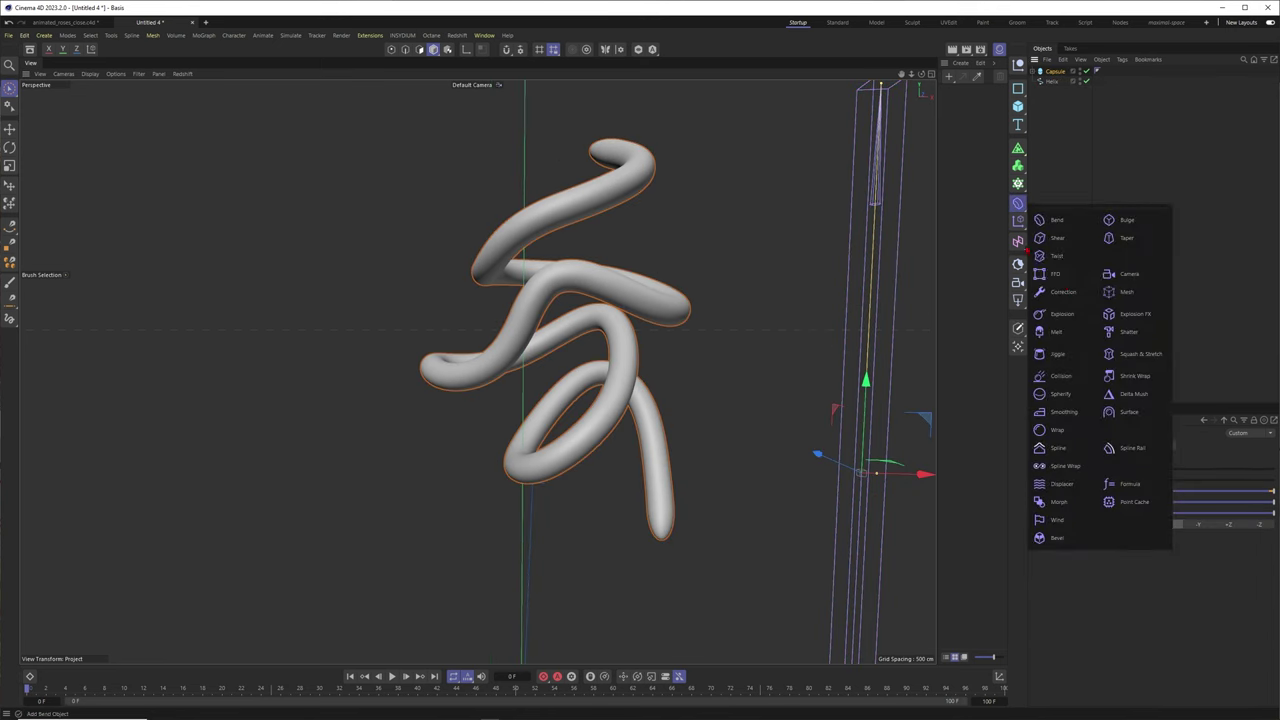
left_click(1060, 483)
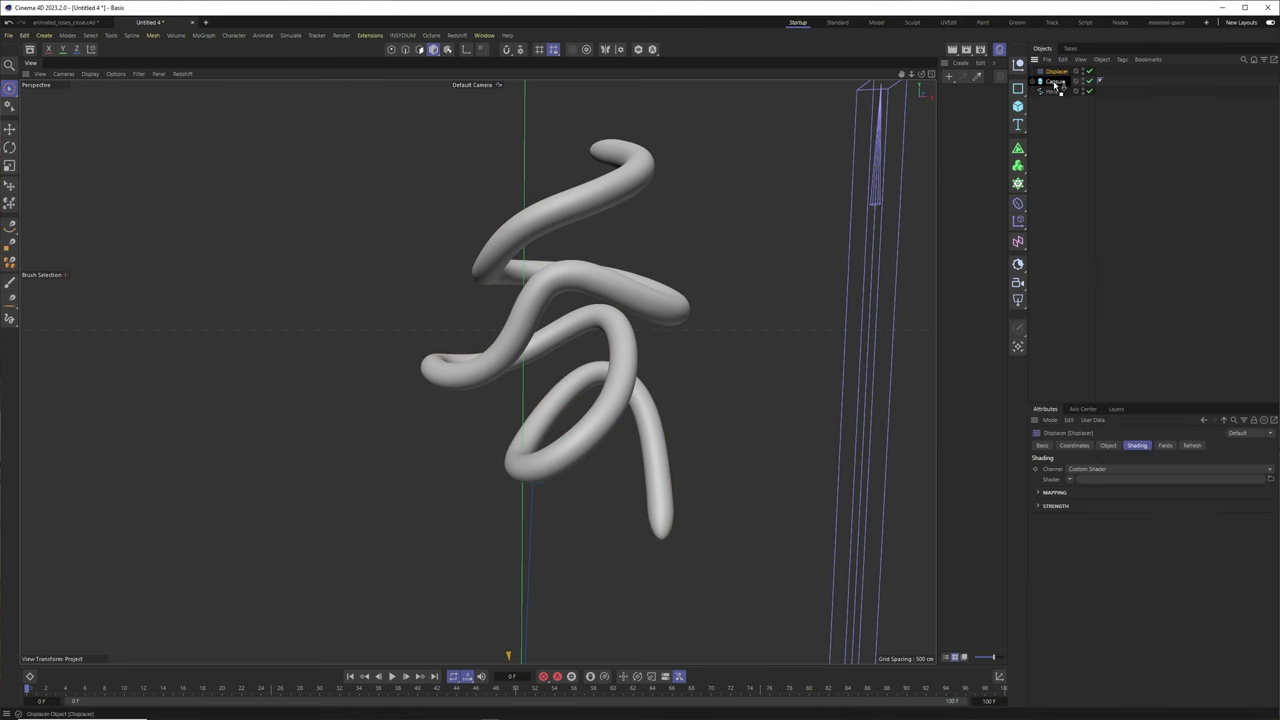
left_click_drag(1055, 85, 1064, 92)
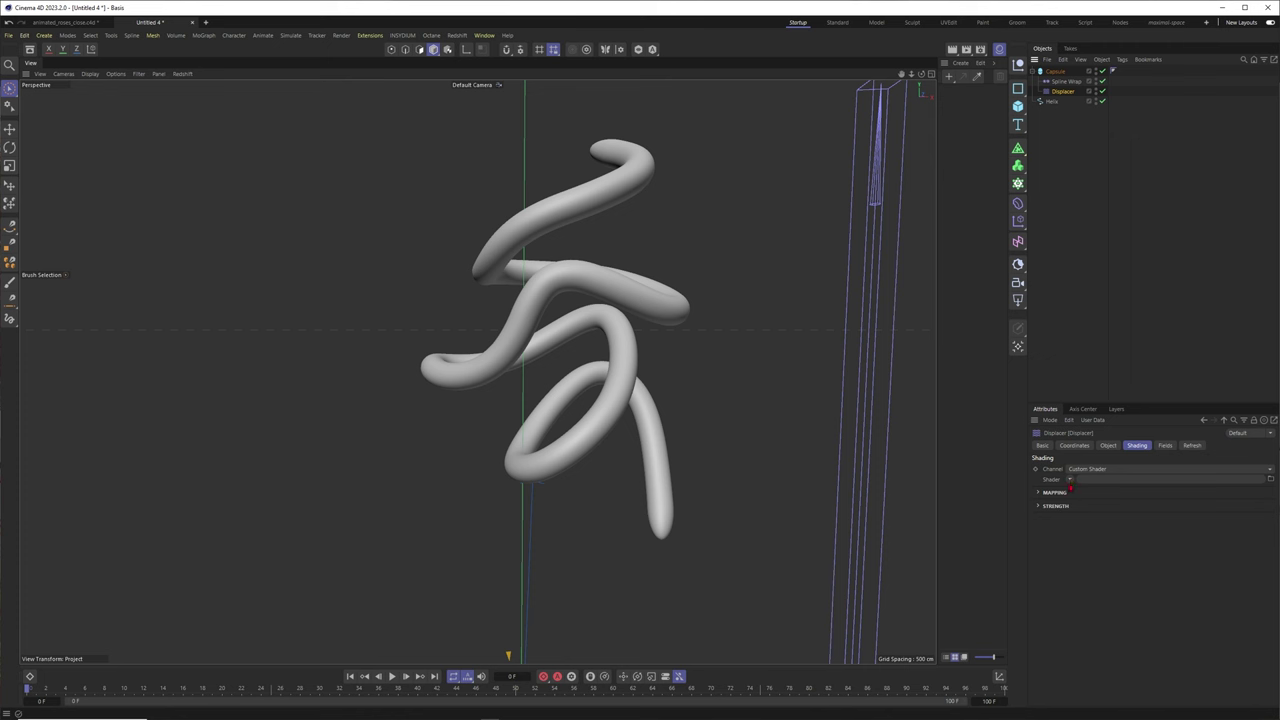
left_click(1070, 479)
left_click(1084, 330)
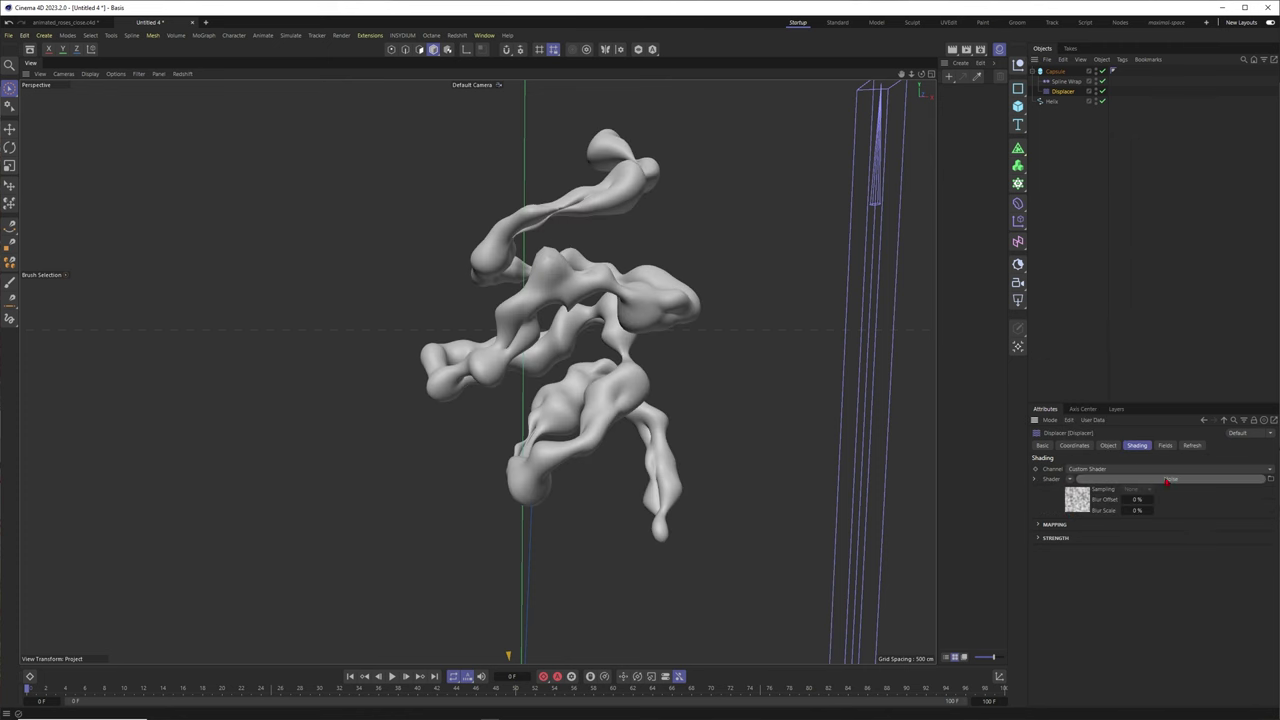
Step: Increase the Displacer's height and set the Noise shader's global scale to 290%
left_click(1108, 445)
mouse_move(1083, 497)
left_mouse_down()
mouse_move(1130, 497)
mouse_move(1102, 497)
left_mouse_up()
left_click(1136, 445)
left_click(1076, 499)
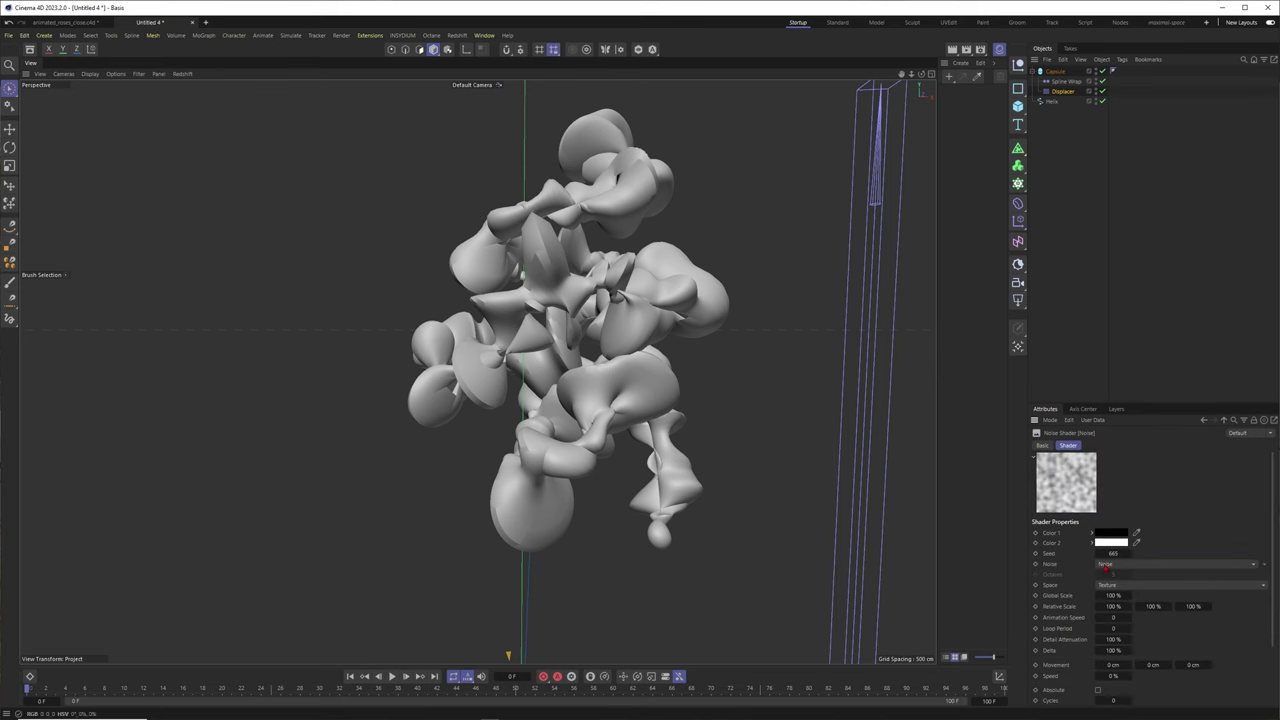
left_click_drag(1110, 595, 1165, 595)
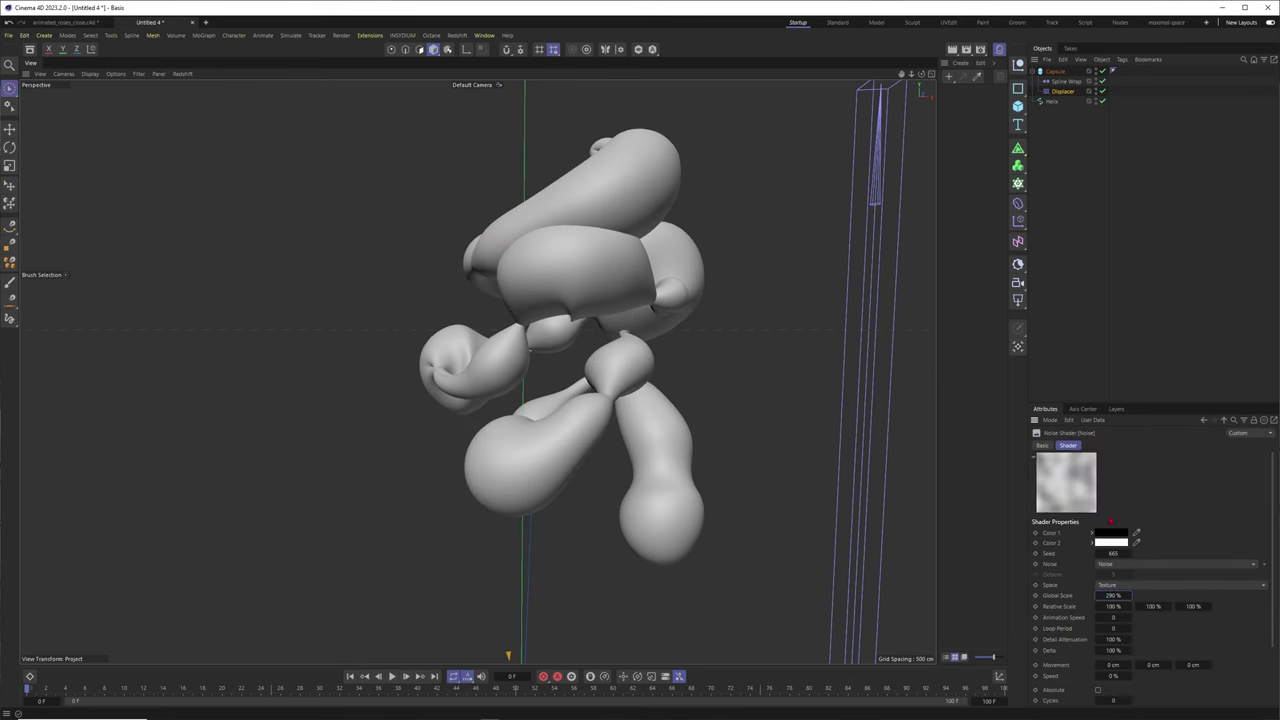
mouse_move(624, 285)
left_mouse_down("alt")
mouse_move(611, 279)
mouse_move(631, 278)
mouse_move(622, 285)
left_mouse_up("alt")
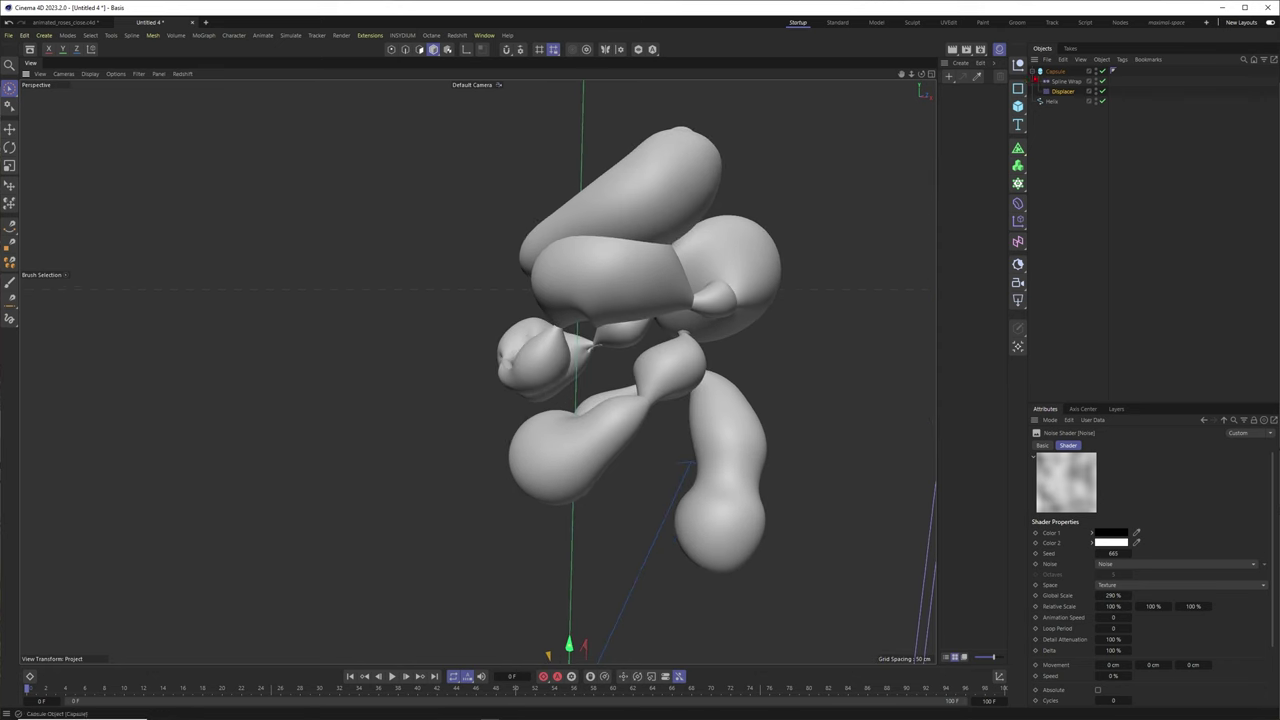
Step: Add a Volume Mesher and a Volume Builder, nesting the capsule in the builder and the builder in the mesher
left_click(1018, 166)
left_click(1062, 177)
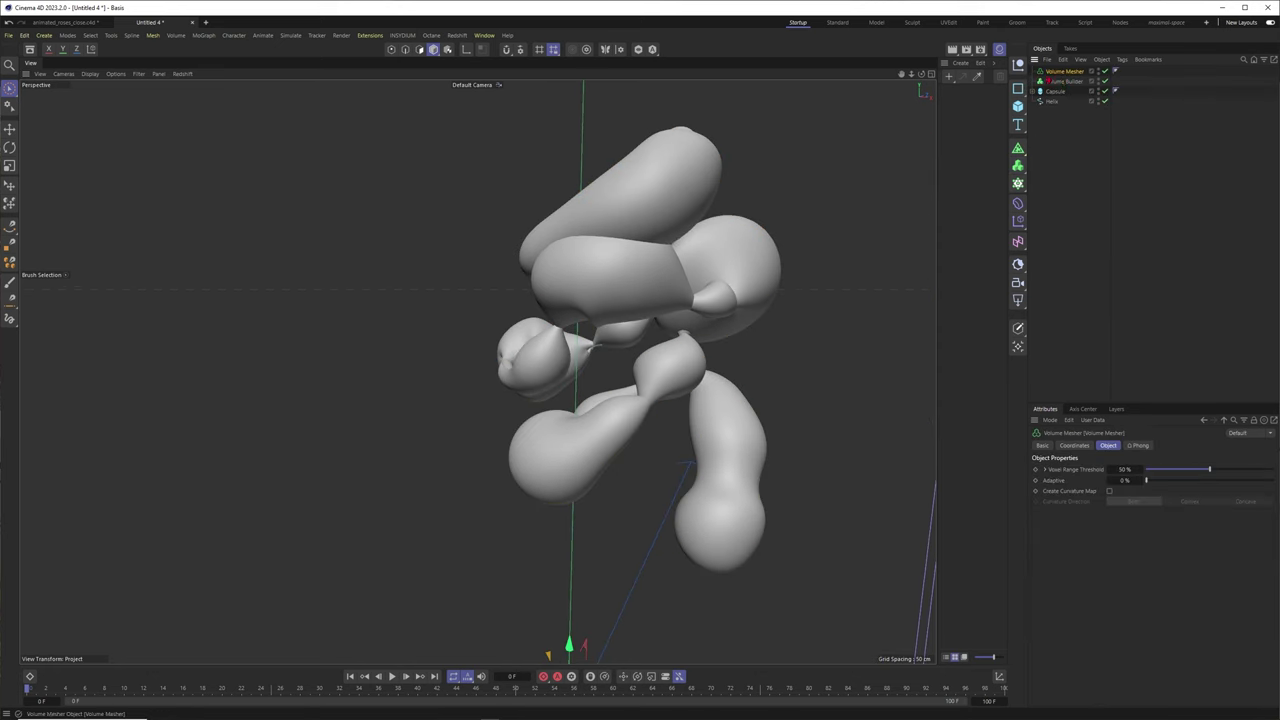
left_click(1066, 81)
left_click_drag(1067, 86, 1070, 82)
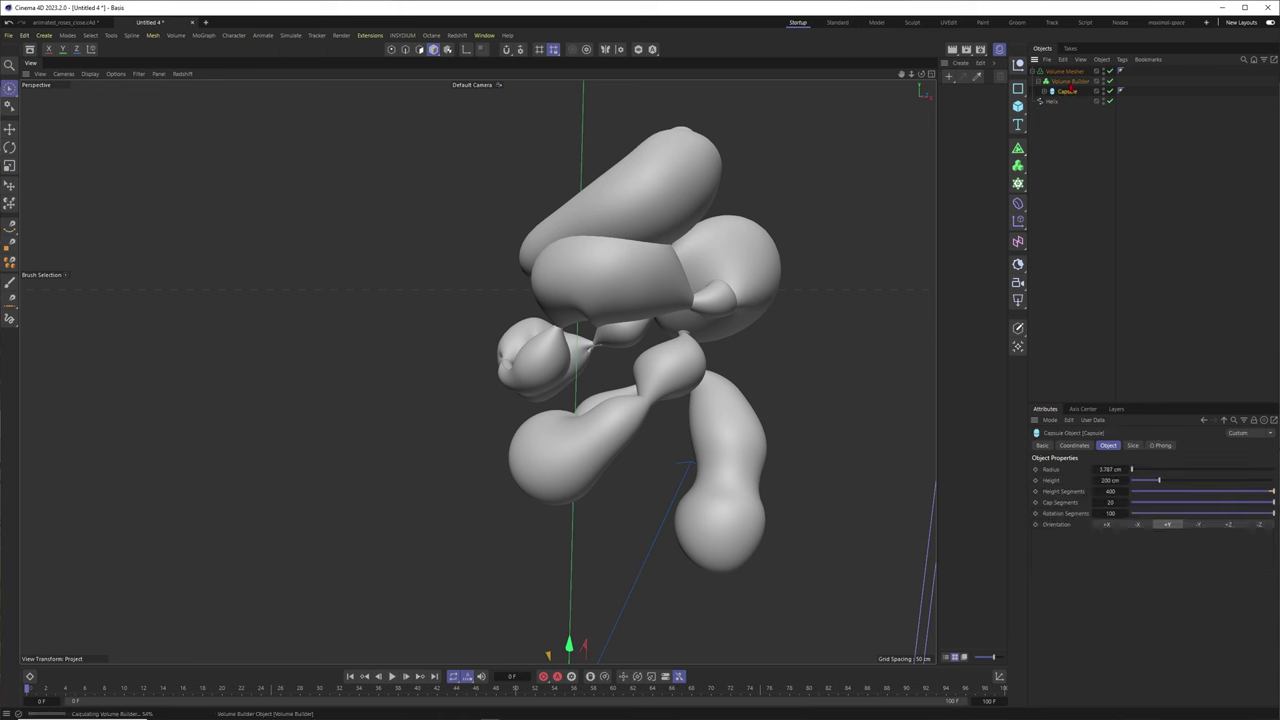
left_click(1070, 82)
left_click_drag(673, 315, 632, 324, "alt")
Step: Add a Remesh generator as the parent of the Volume Mesher
left_click(1067, 72)
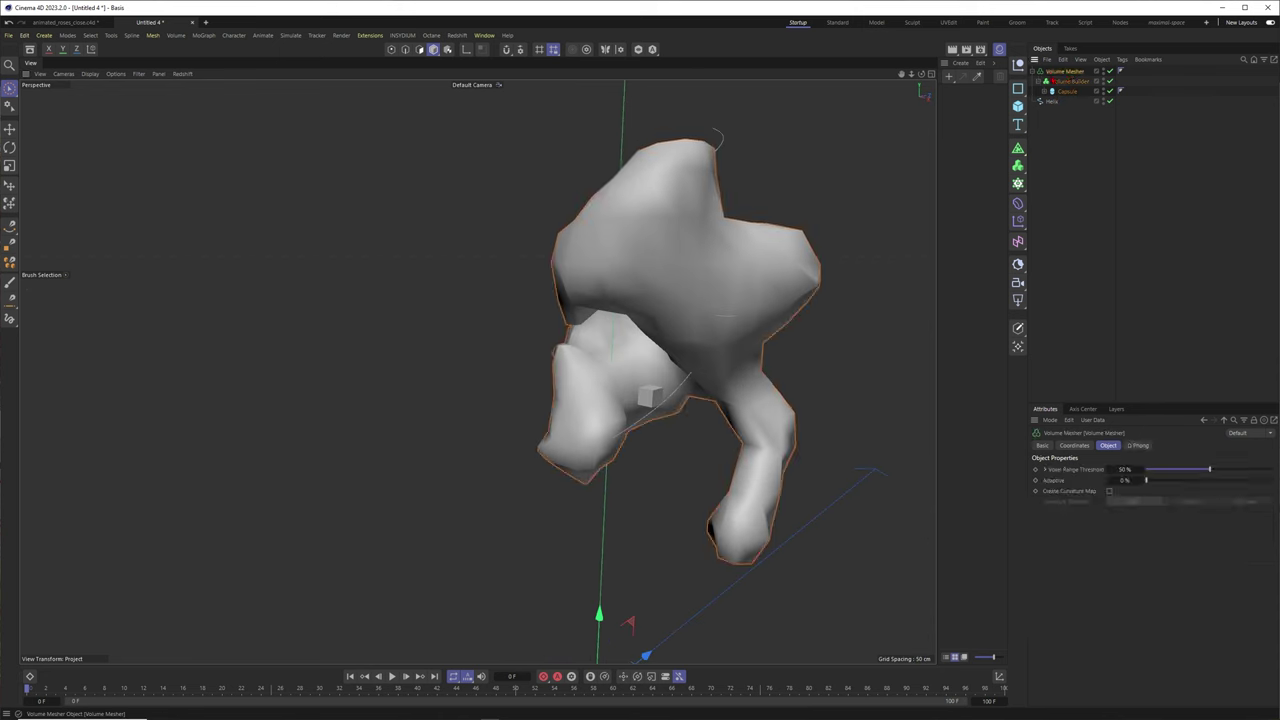
left_click(1033, 72)
left_click(1020, 150)
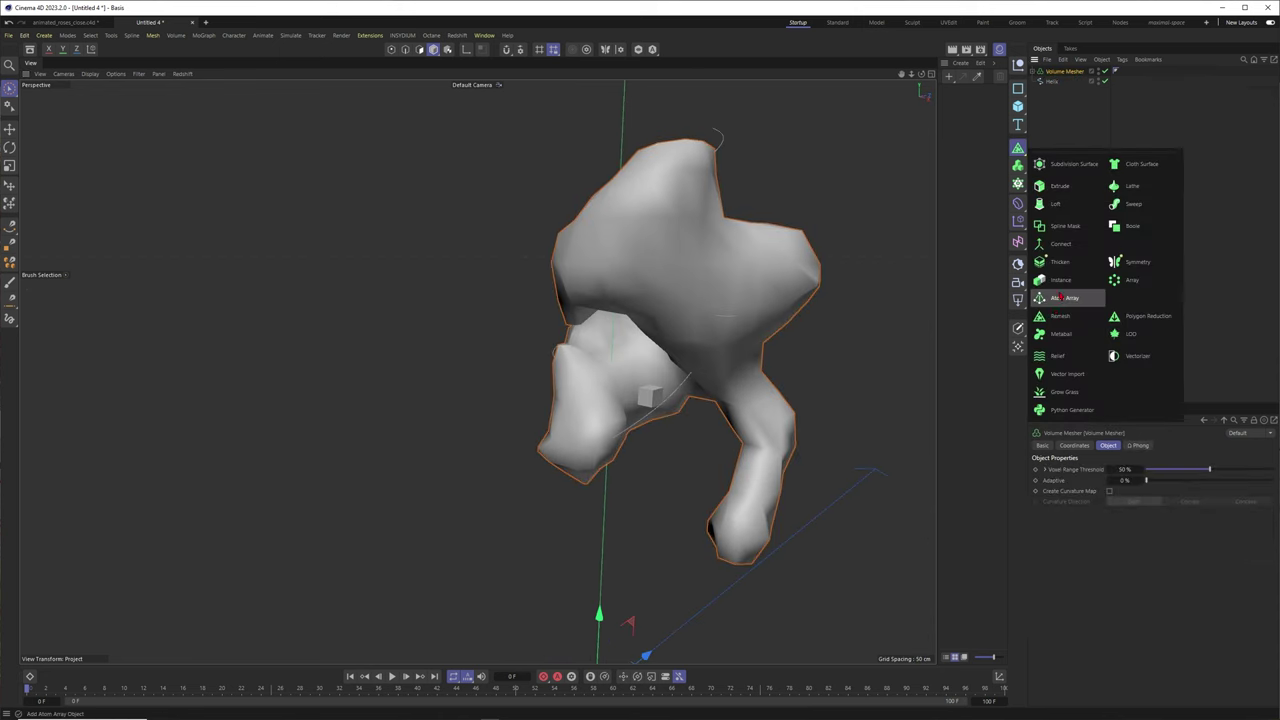
left_click(1061, 316)
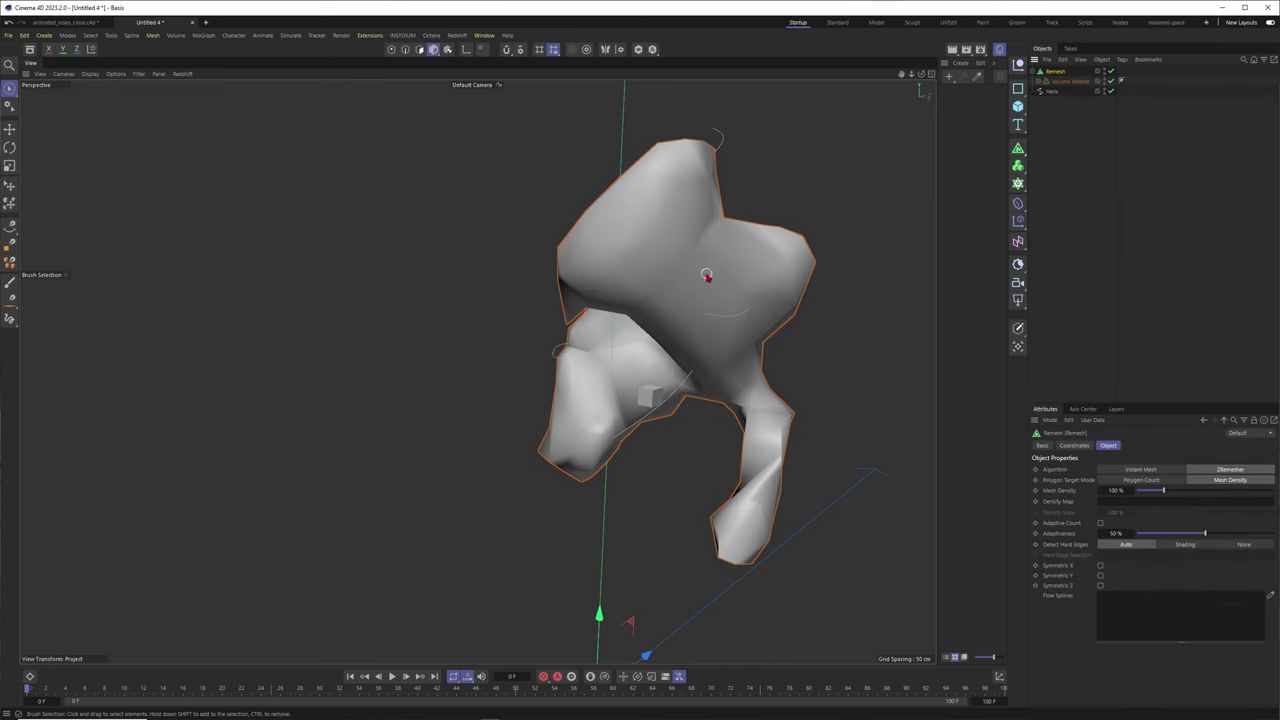
Step: Set the Volume Builder's voxel size to 3 cm
left_click(1041, 81)
left_click(1076, 91)
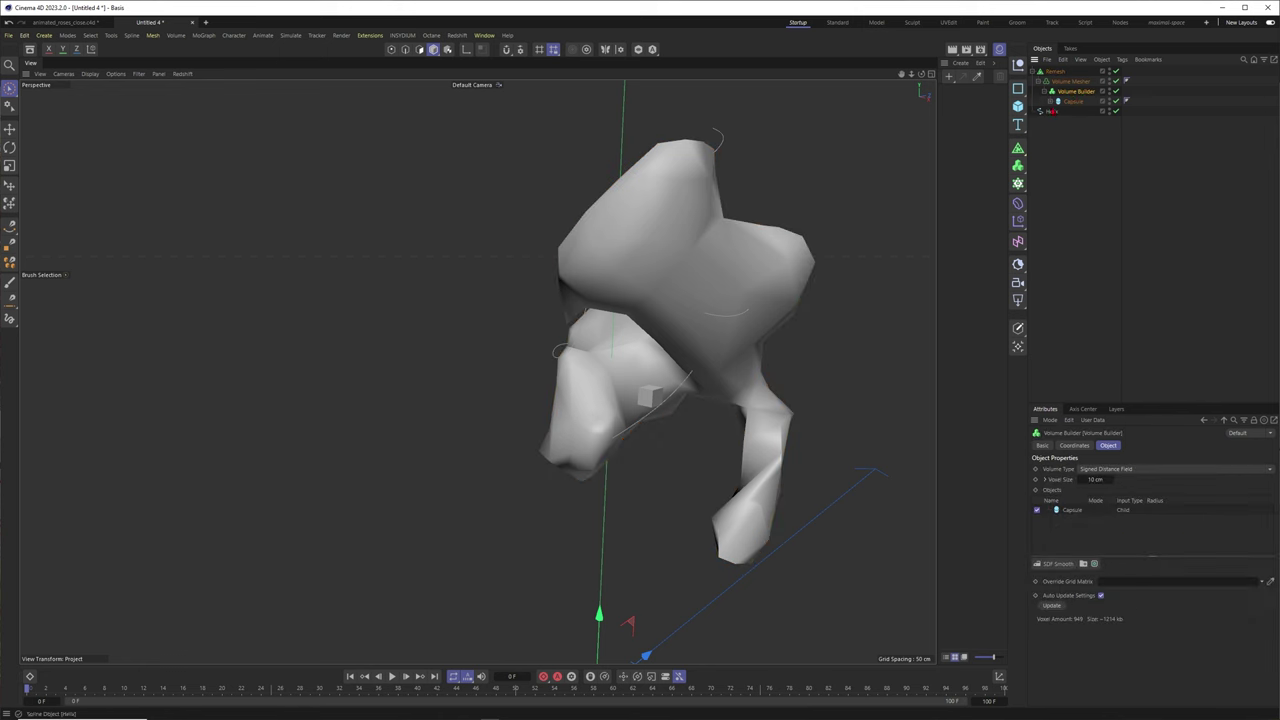
type("3")
key("Return")
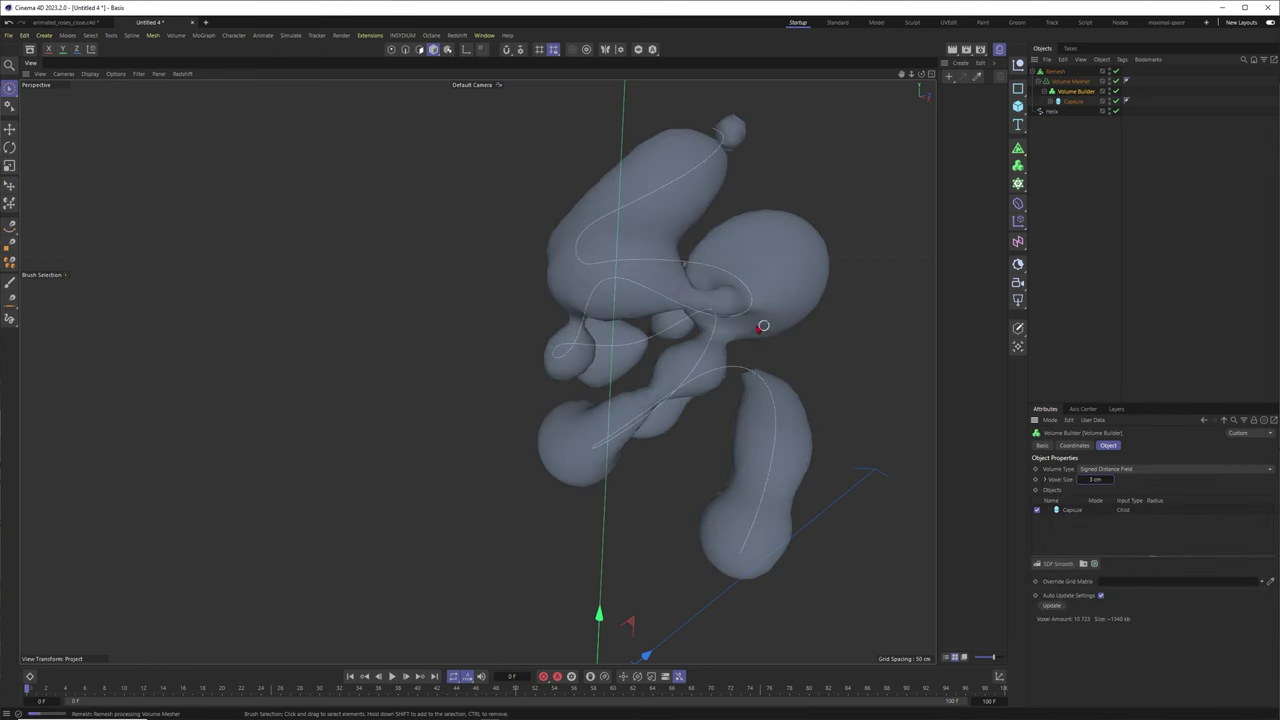
mouse_move(749, 303)
left_mouse_down("alt")
mouse_move(698, 311)
mouse_move(742, 312)
left_mouse_up("alt")
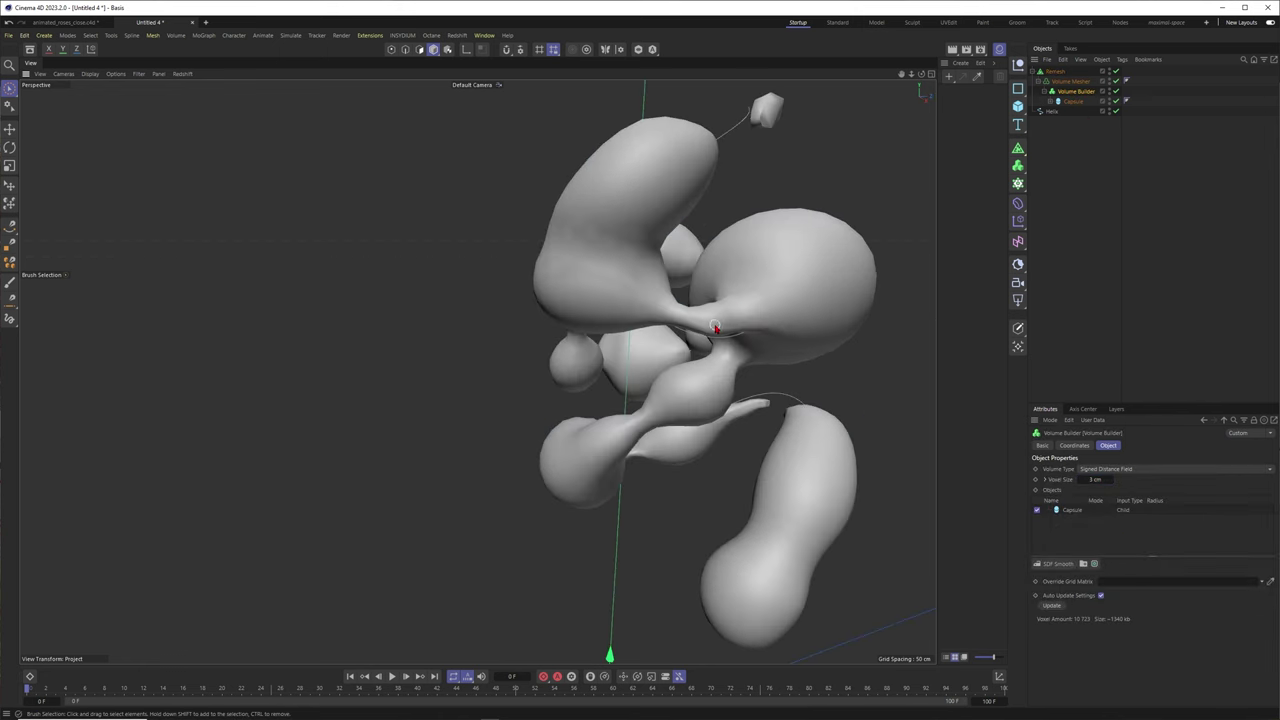
Step: Switch the viewport display to Gouraud shading with polygon lines
key("n")
key("b")
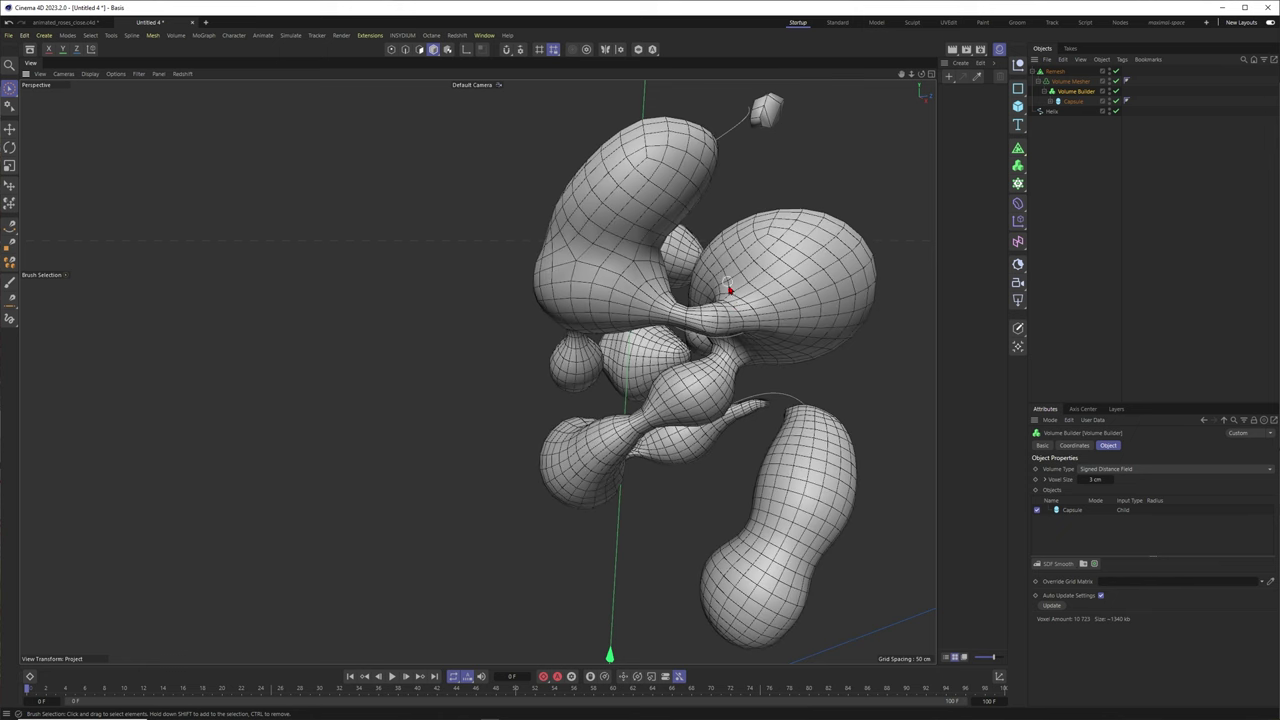
left_click_drag(744, 294, 718, 294, "alt")
Step: Refine the Volume Builder's voxel size to 2 cm
double_click(1085, 481)
type("2")
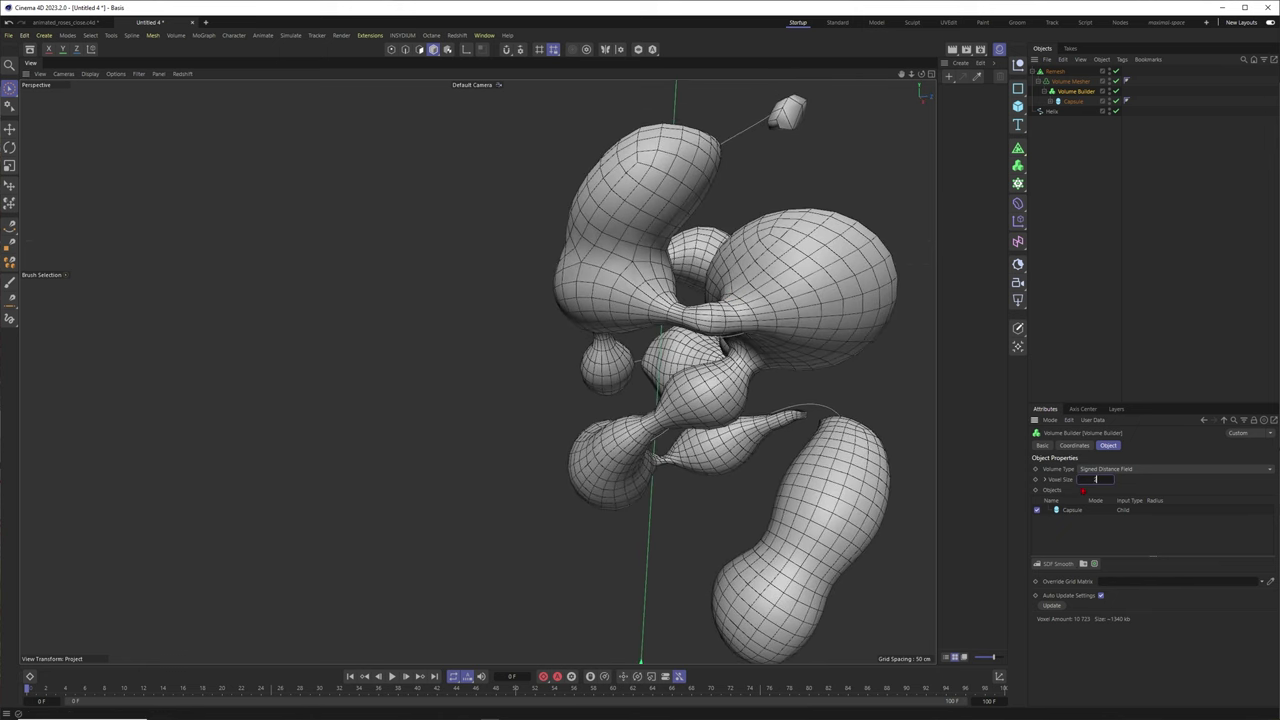
type("2")
key("Return")
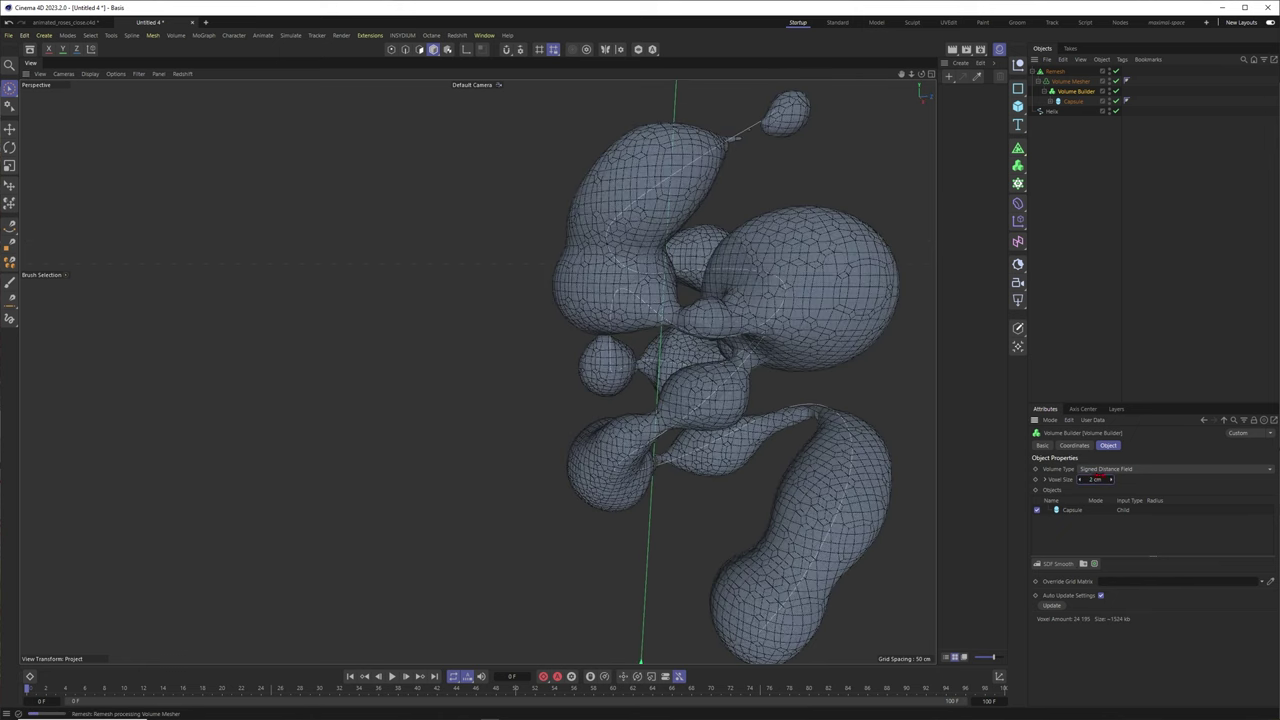
Step: Add an SDF Smooth filter to the Volume Builder and set its voxel distance to 1
left_click(1058, 563)
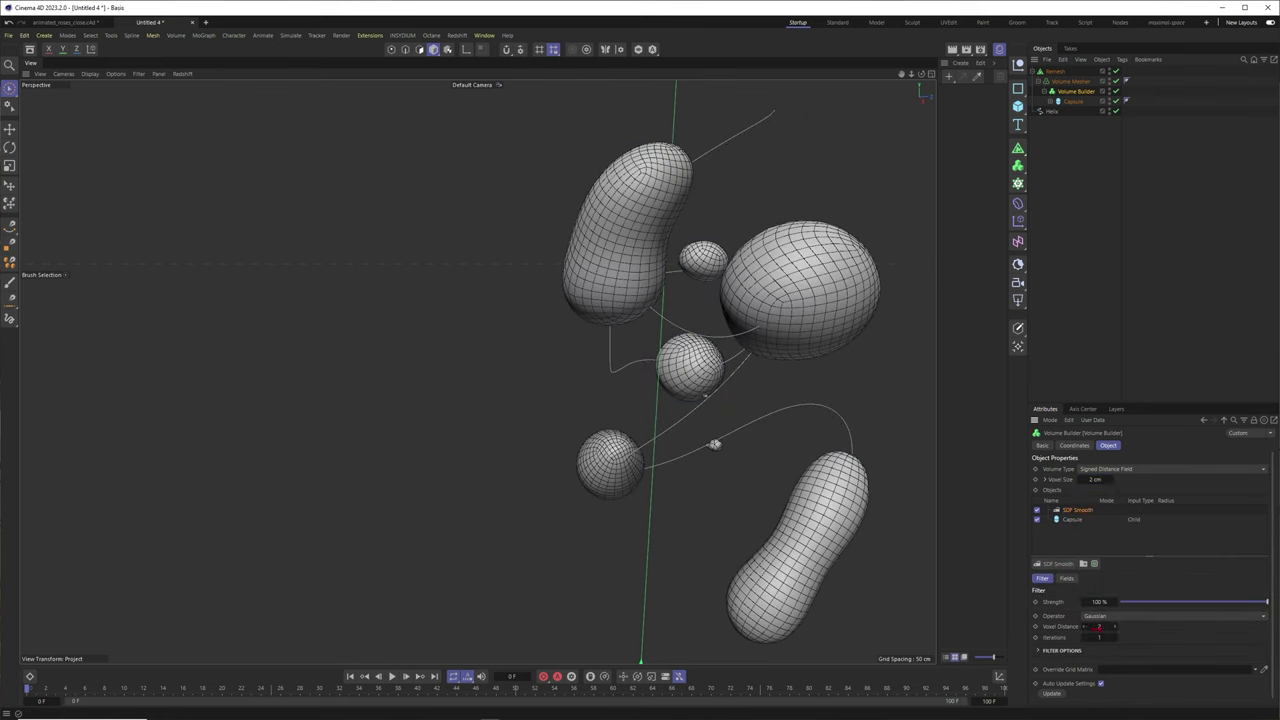
double_click(1098, 627)
type("1")
key("Return")
Step: Try a voxel size of 1.5 cm in the Volume Builder and settle on 1 cm
left_click(1094, 479)
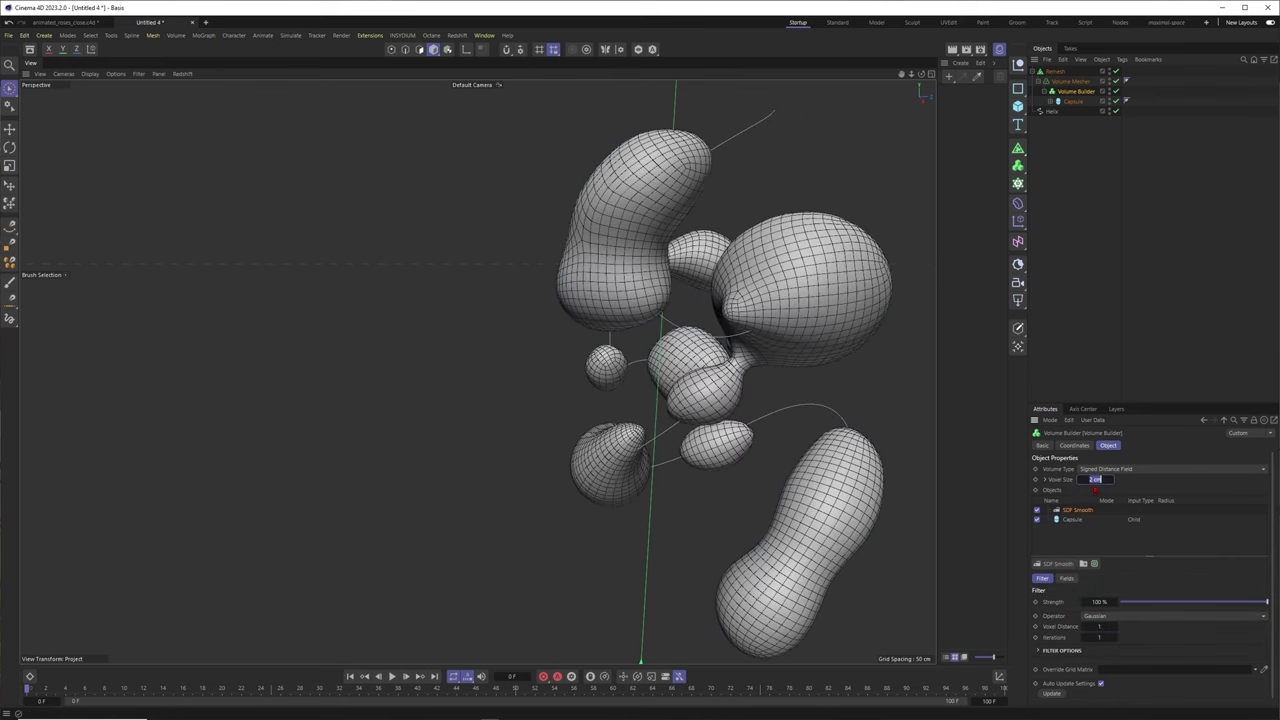
type("1.5")
key("Return")
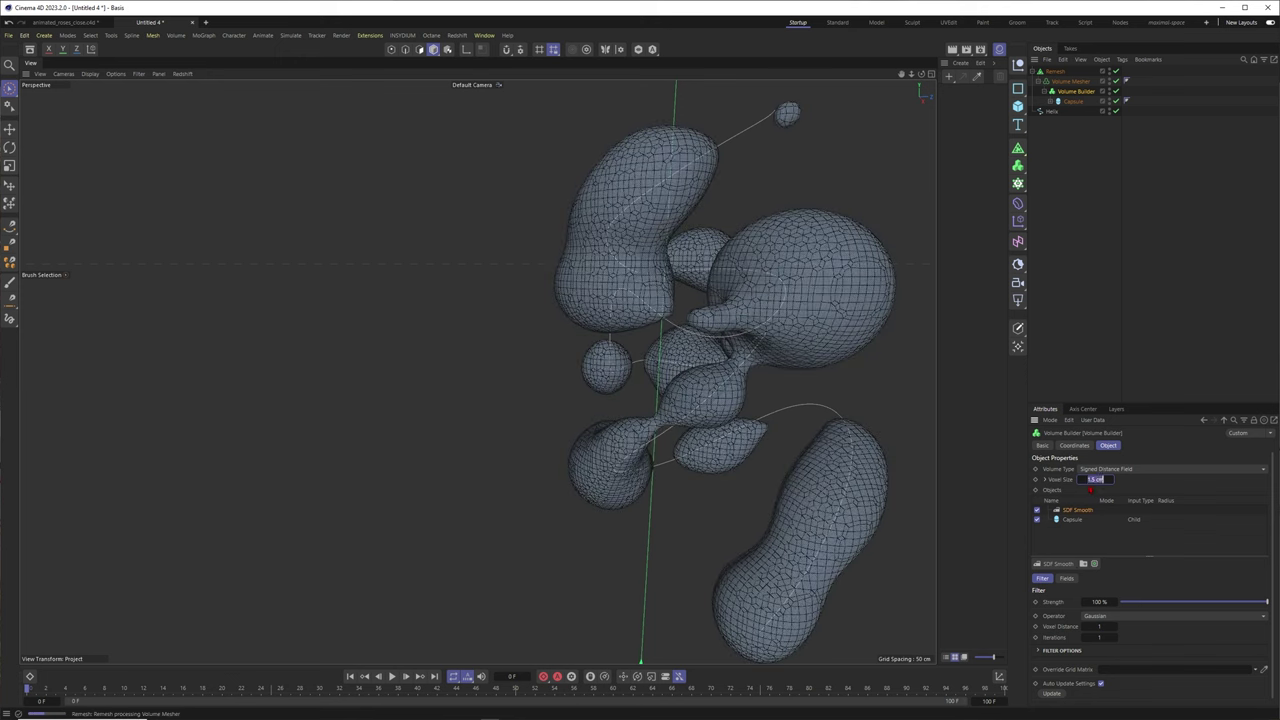
type("1")
key("Return")
scroll(750, 318, "down", 4)
left_click_drag(751, 316, 705, 298, "alt")
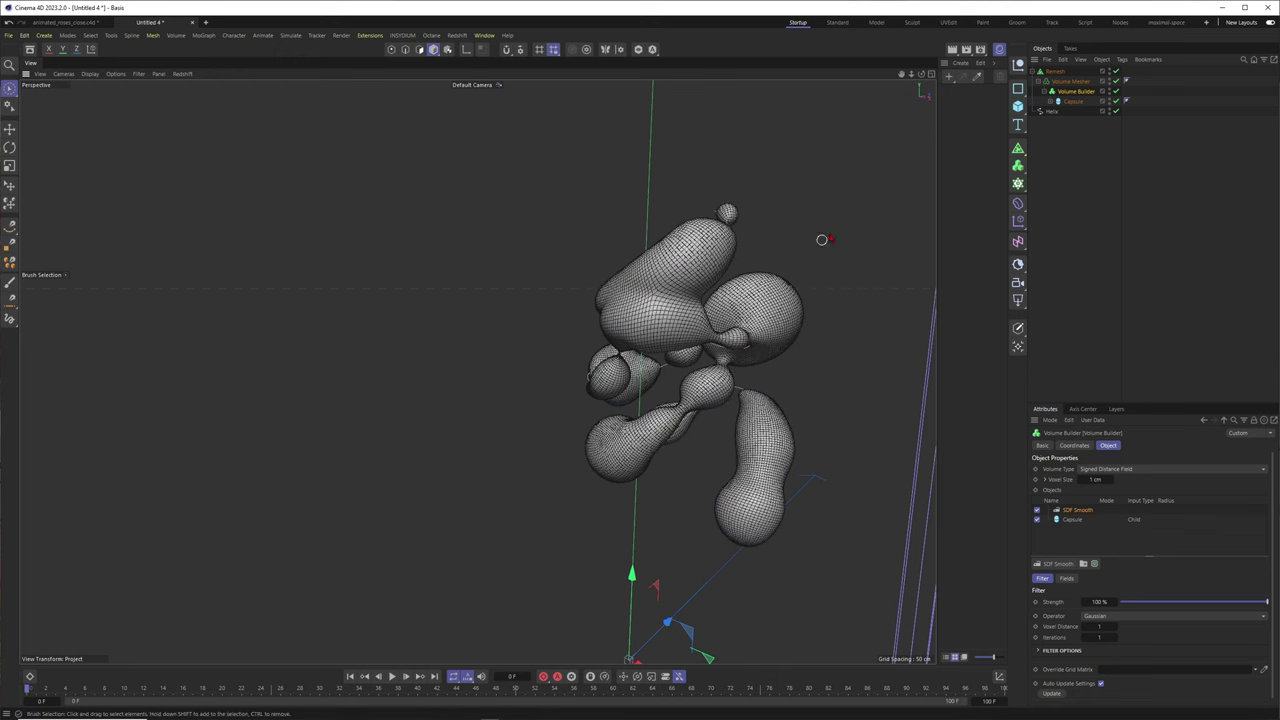
Step: Convert the Remesh generator with all its children into one editable polygon object
left_click(1055, 72)
key("c")
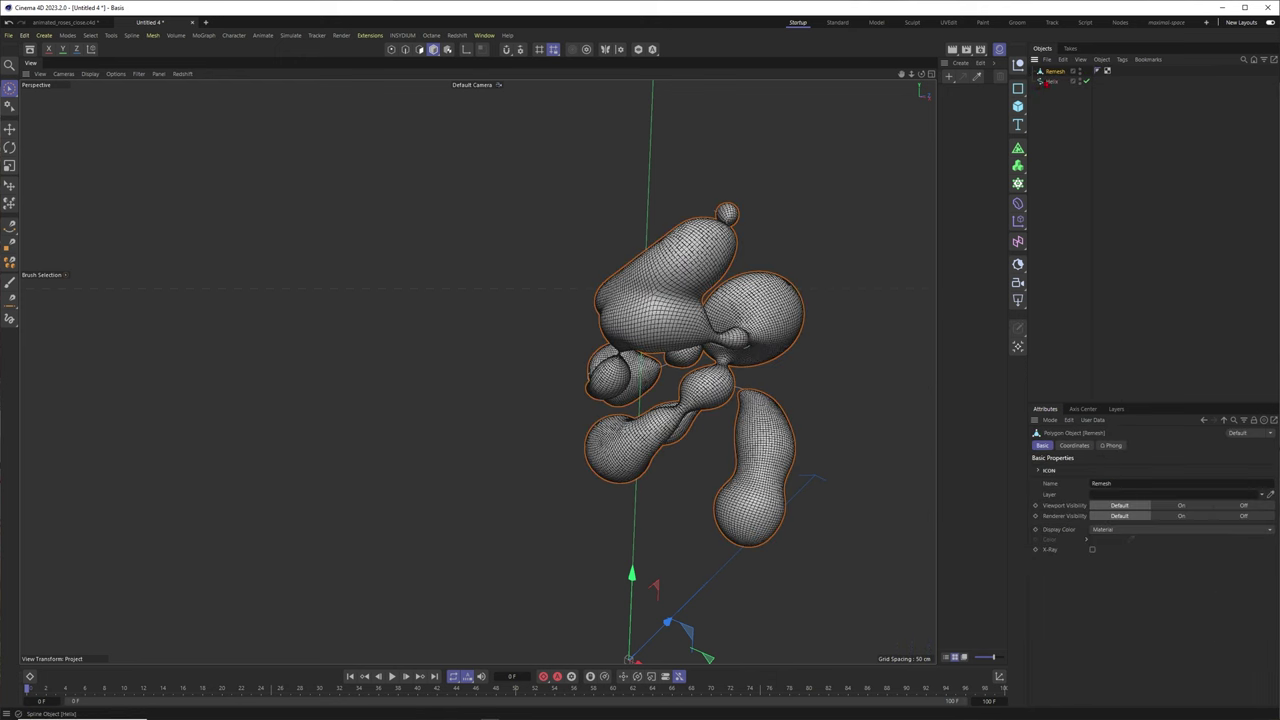
mouse_move(670, 298)
left_mouse_down("alt")
mouse_move(575, 305)
mouse_move(670, 298)
left_mouse_up("alt")
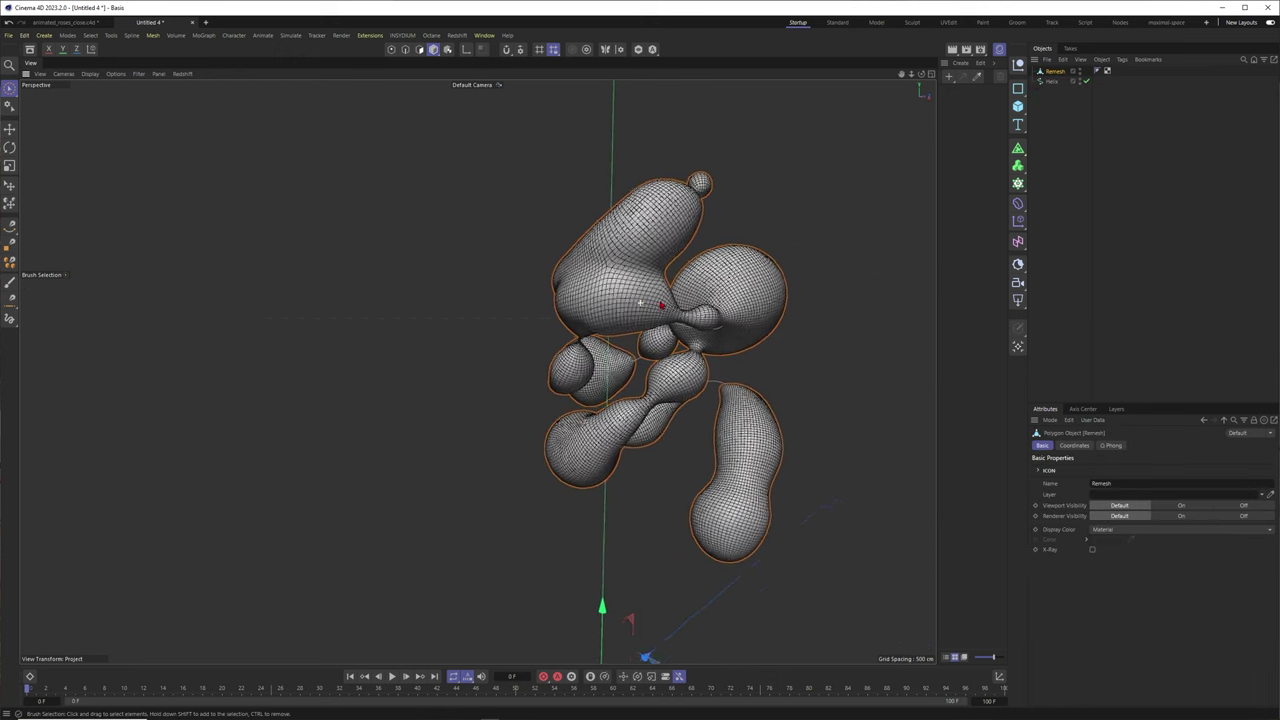
scroll(670, 298, "up", 2)
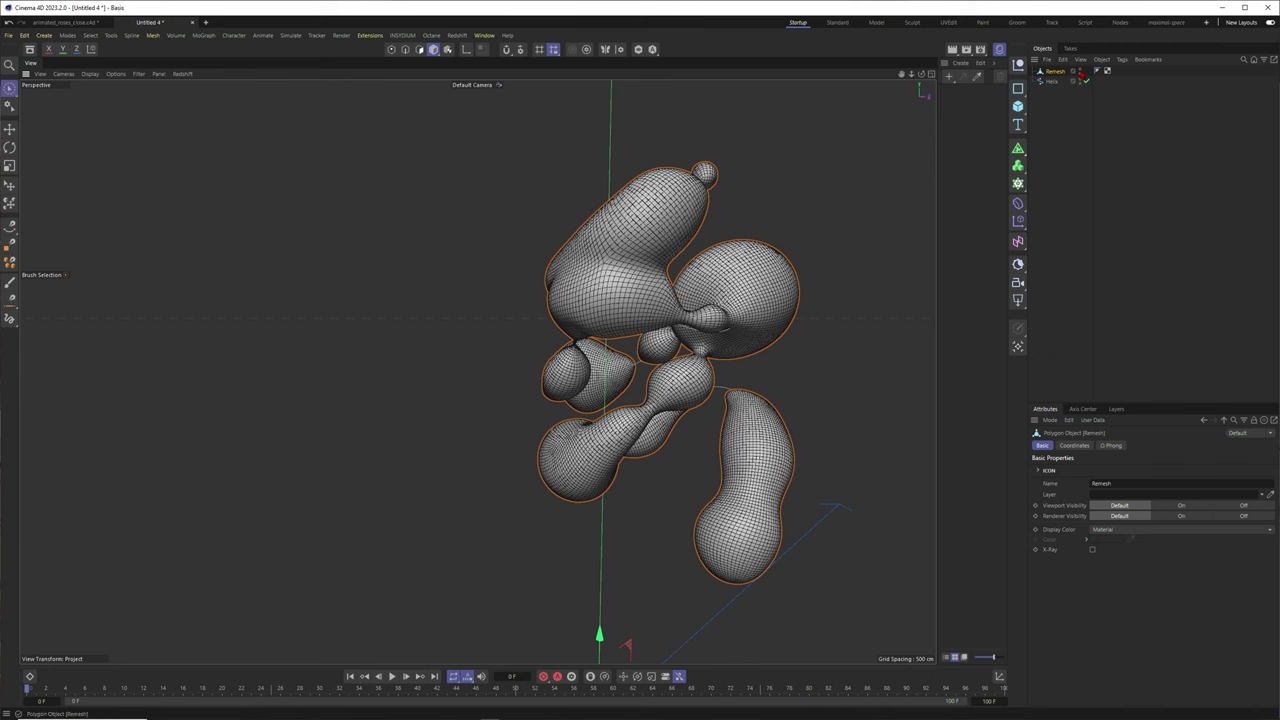
Step: Turn off viewport visibility for the Remesh object and delete the helix spline
left_click(1243, 505)
left_click(1060, 82)
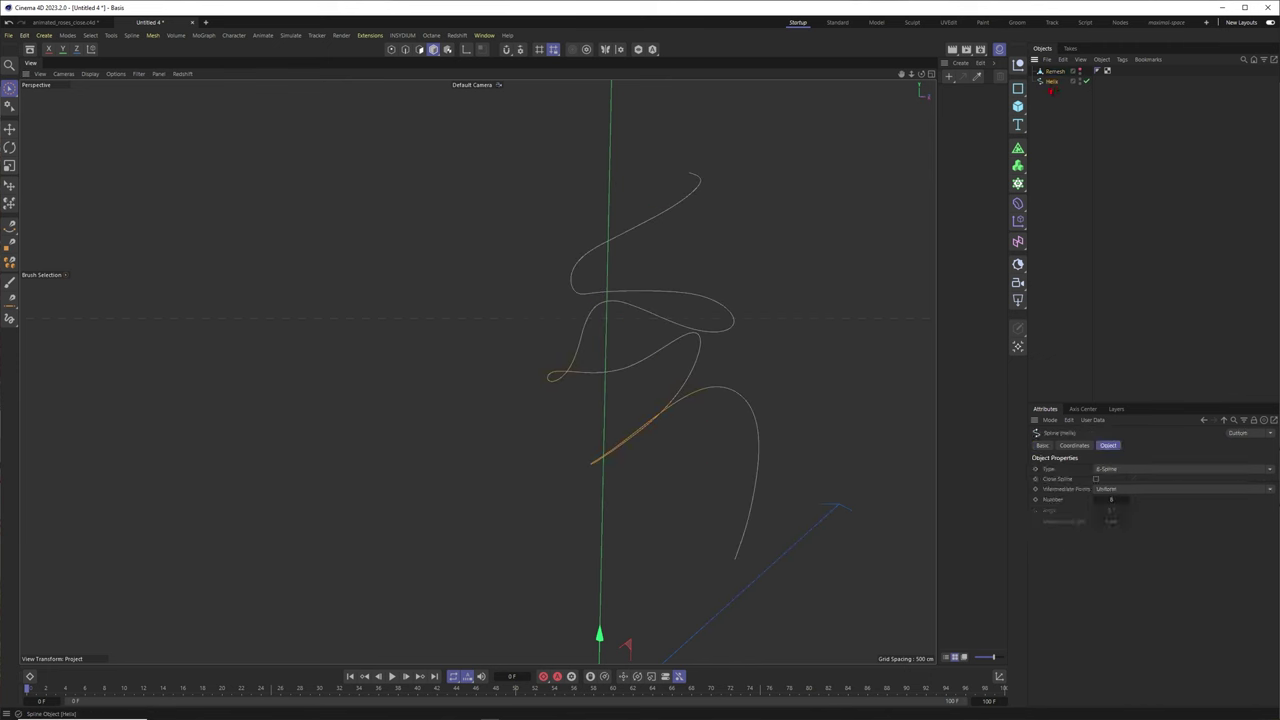
key("Delete")
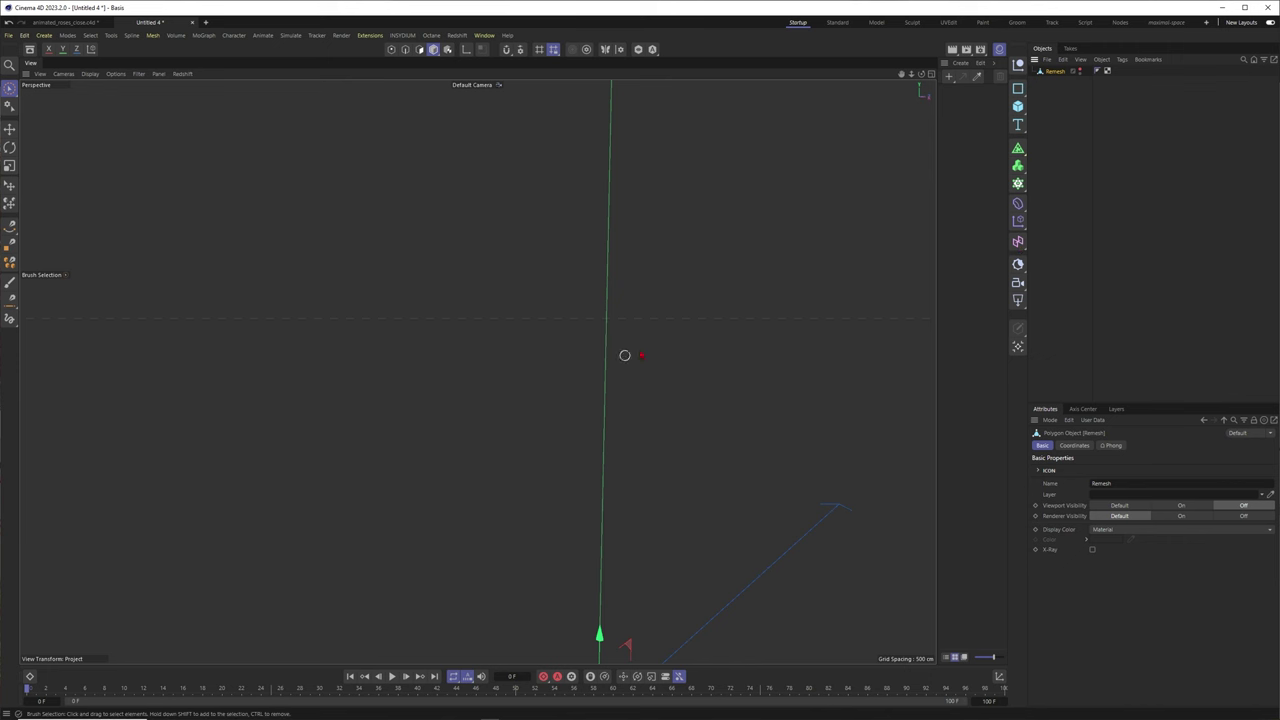
Step: Add a MoGraph Cloner to the scene
left_click(1018, 165)
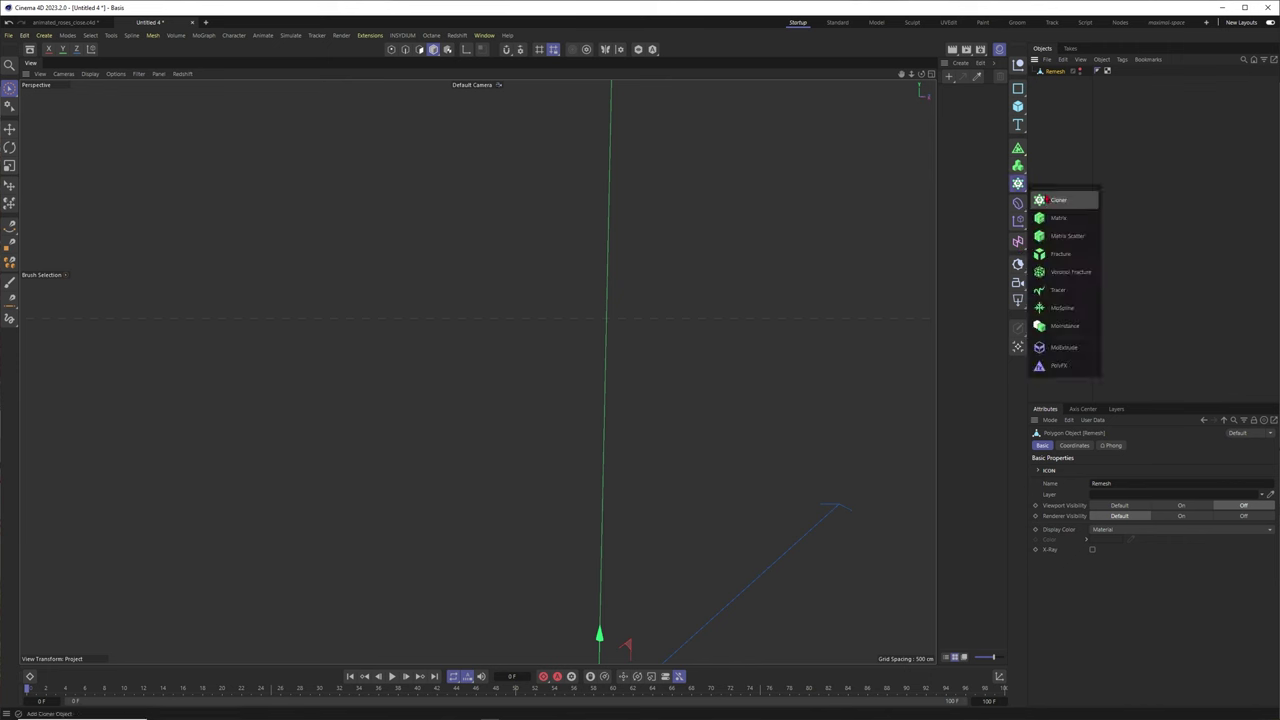
left_click(1062, 203)
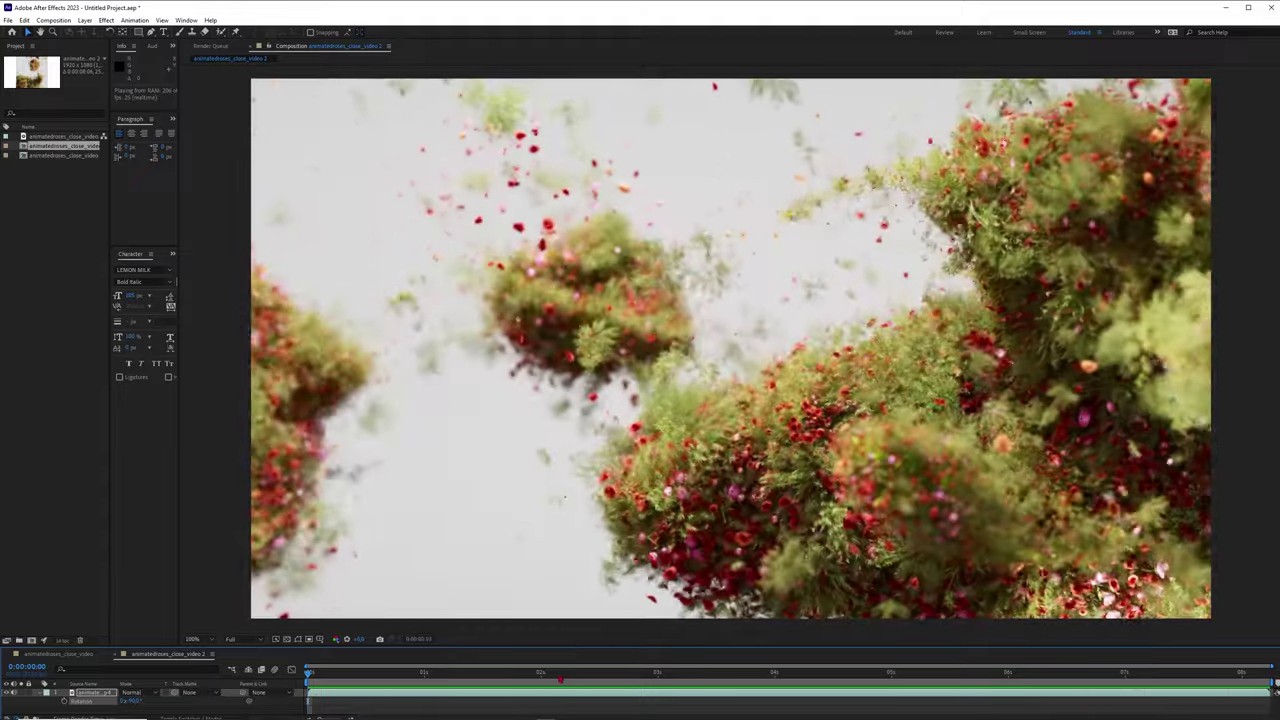
Step: Stop the rose animation preview in After Effects and return to Cinema 4D
key("space")
left_click(1226, 8)
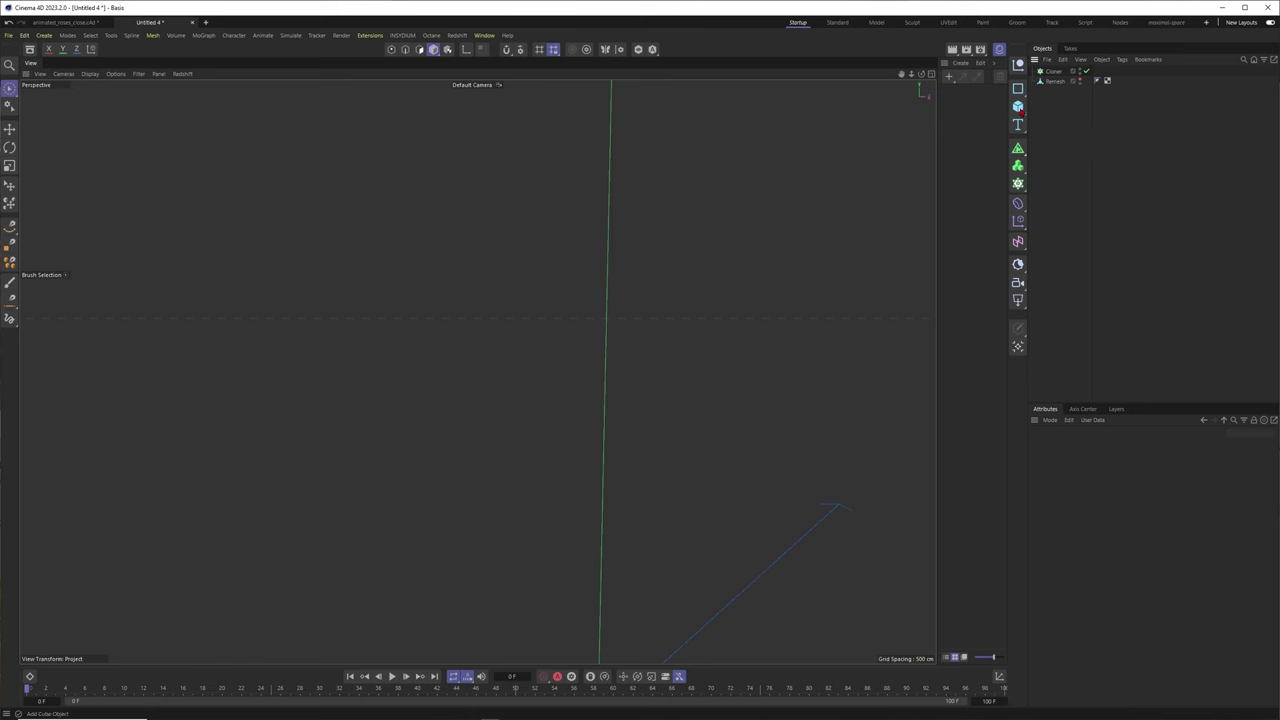
Step: Add a new capsule primitive with its default dimensions
left_click(1019, 108)
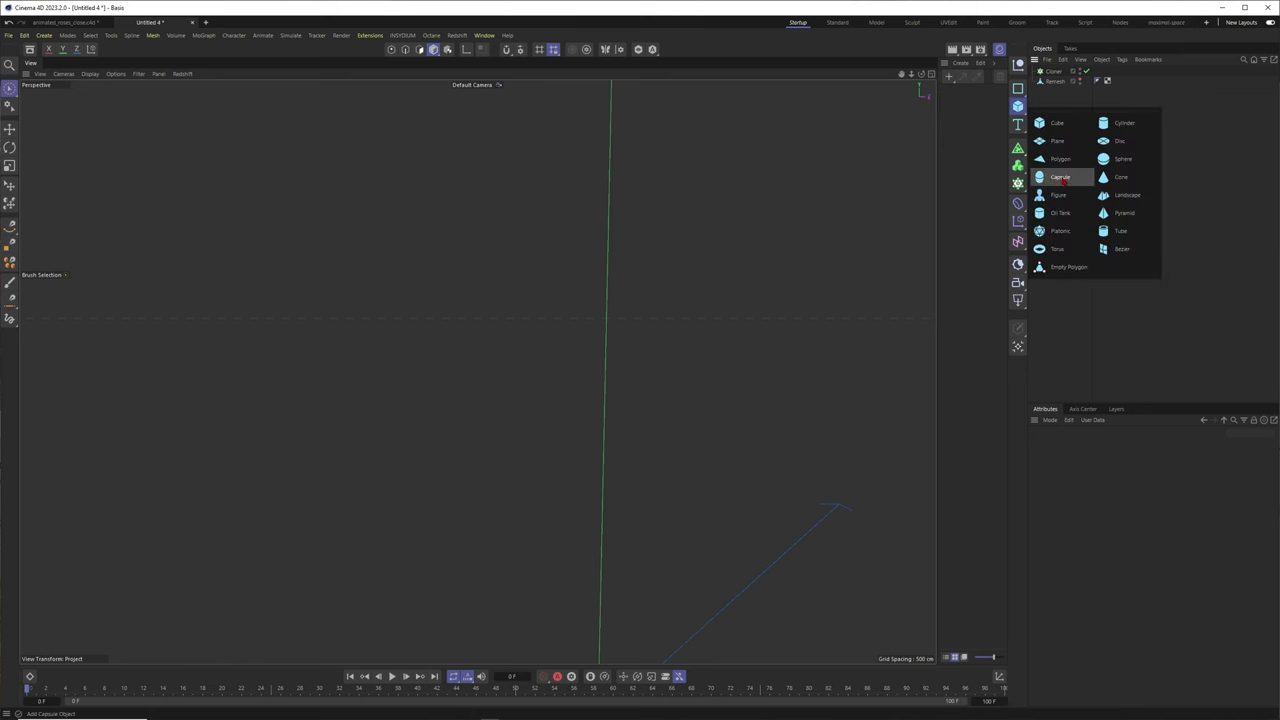
left_click(1062, 178)
scroll(600, 510, "down", 3)
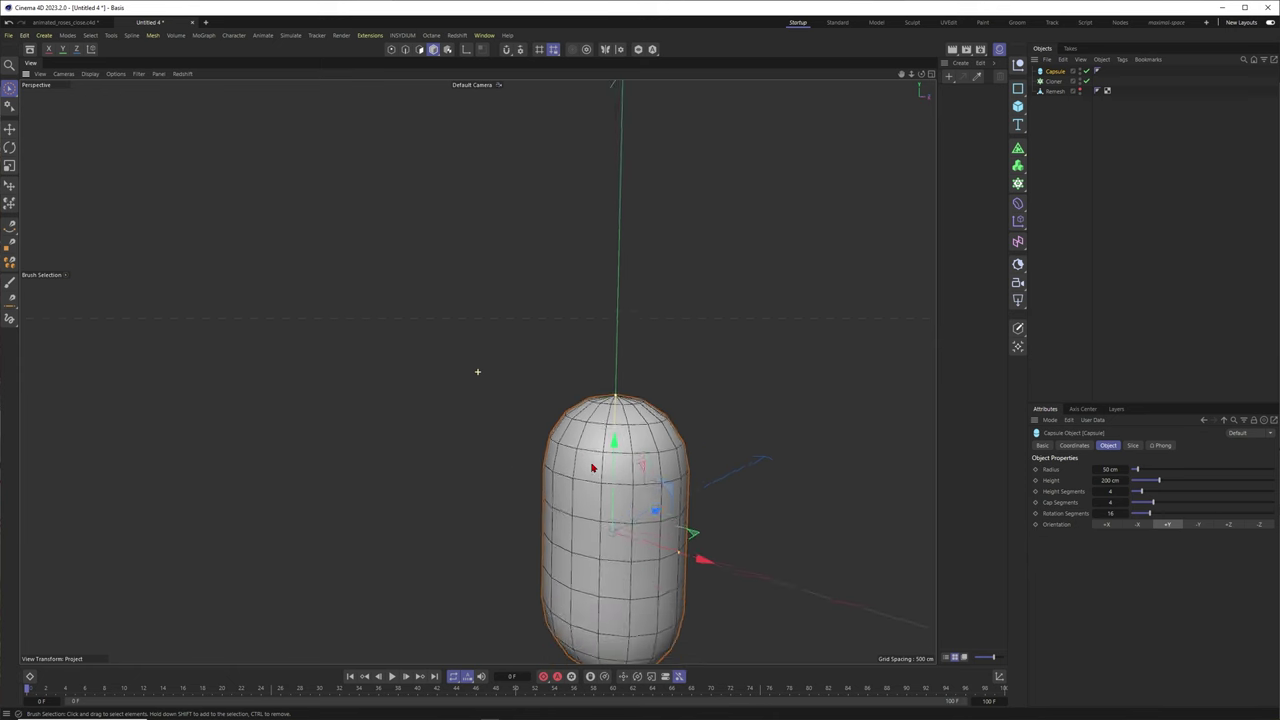
left_click_drag(593, 468, 770, 242, "alt")
left_click_drag(742, 282, 711, 318, "alt")
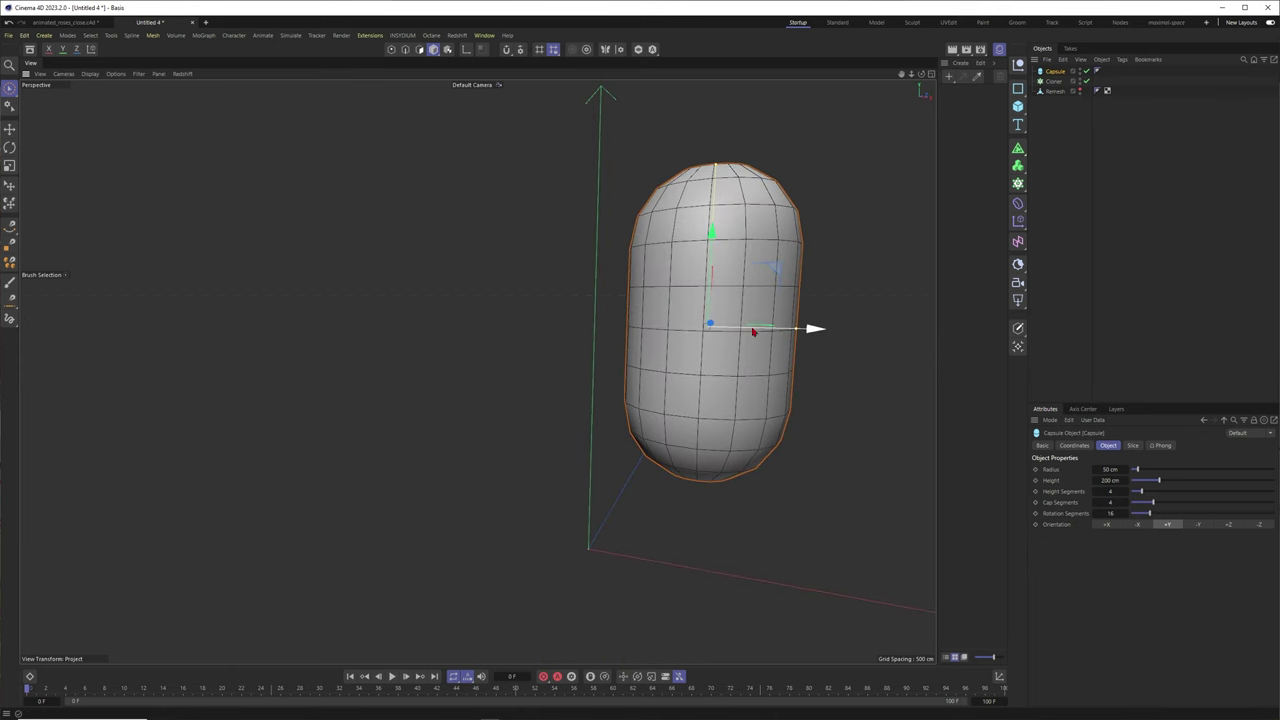
Step: Scale the new capsule down uniformly to a small fraction of its size and deselect it
key("t")
left_click_drag(802, 298, 520, 445)
left_click(818, 254)
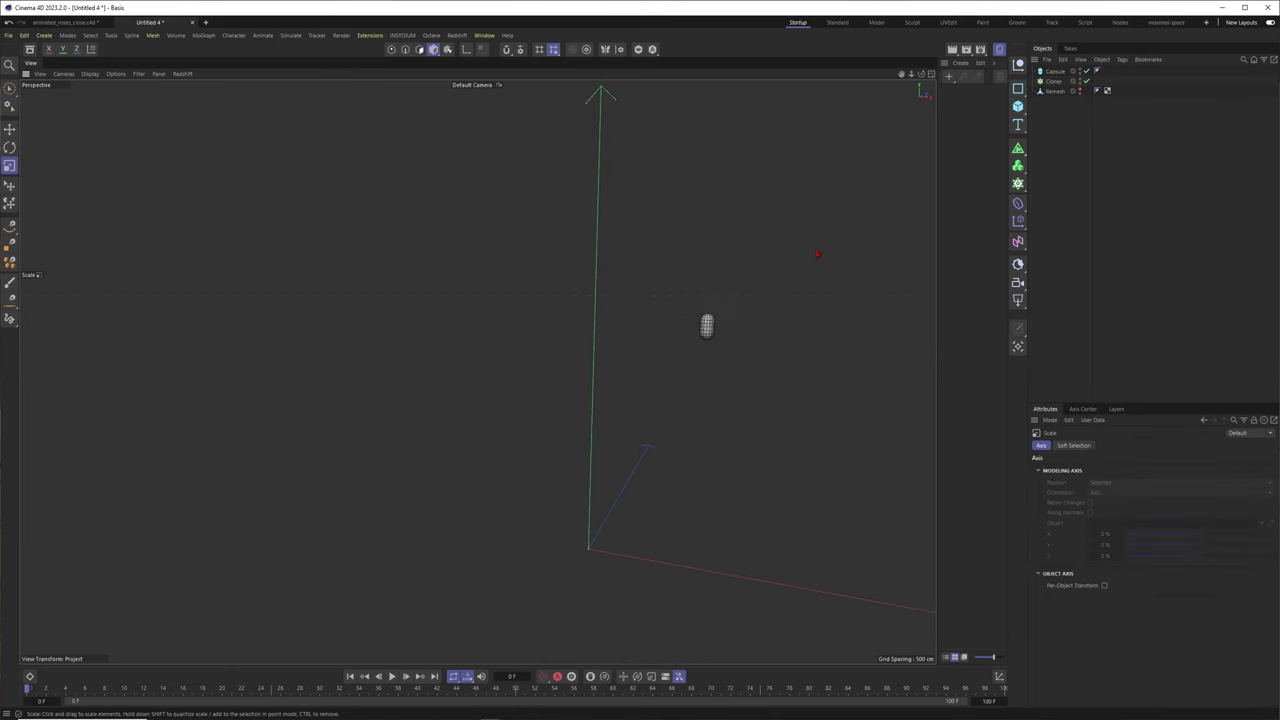
Step: Nest the capsule under the Cloner, set the Cloner's mode to Object and assign the Remesh as its distribution object
scroll(805, 288, "up", 3)
left_click_drag(1055, 71, 1058, 81)
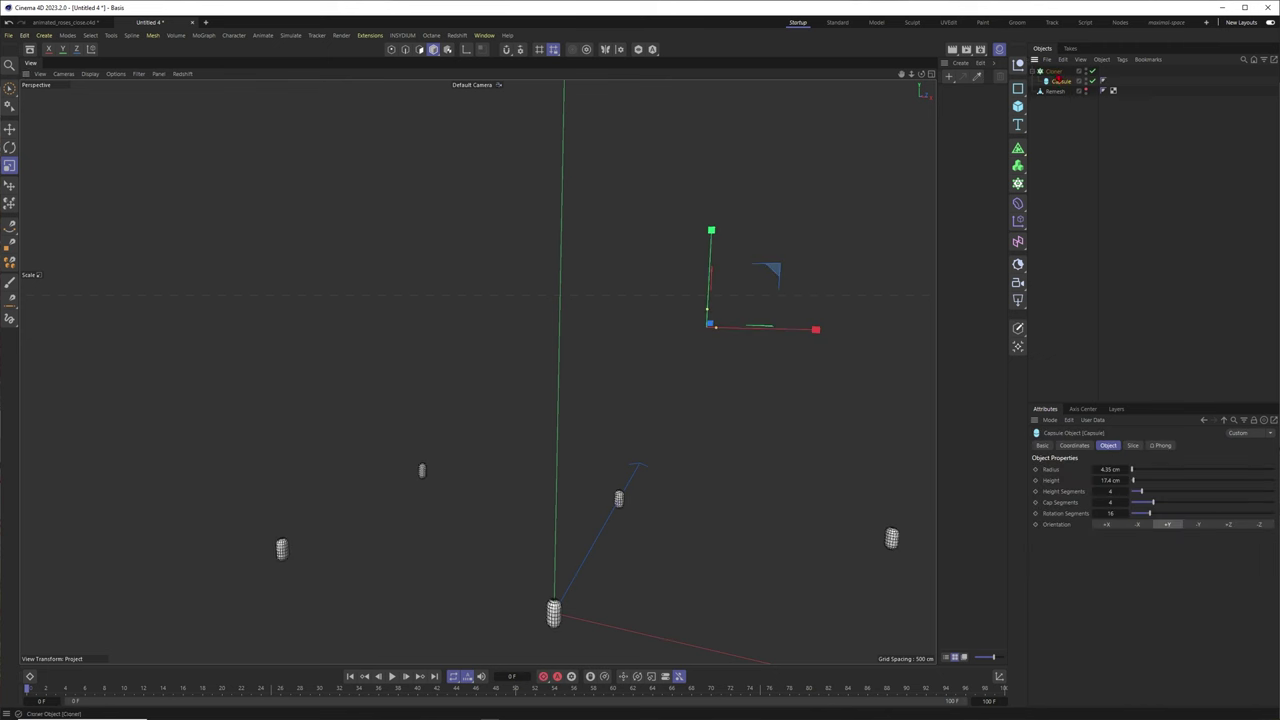
left_click(1054, 71)
left_click(1117, 469)
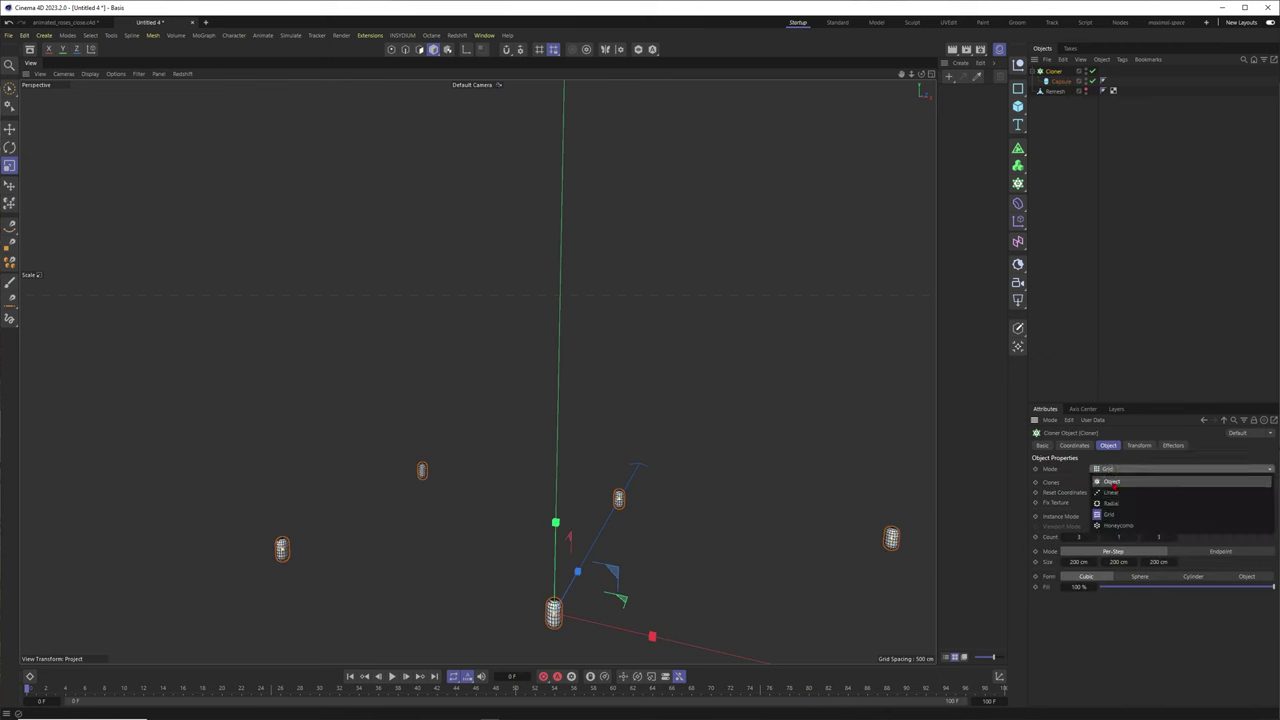
left_click(1120, 484)
left_click_drag(1113, 539, 1113, 538)
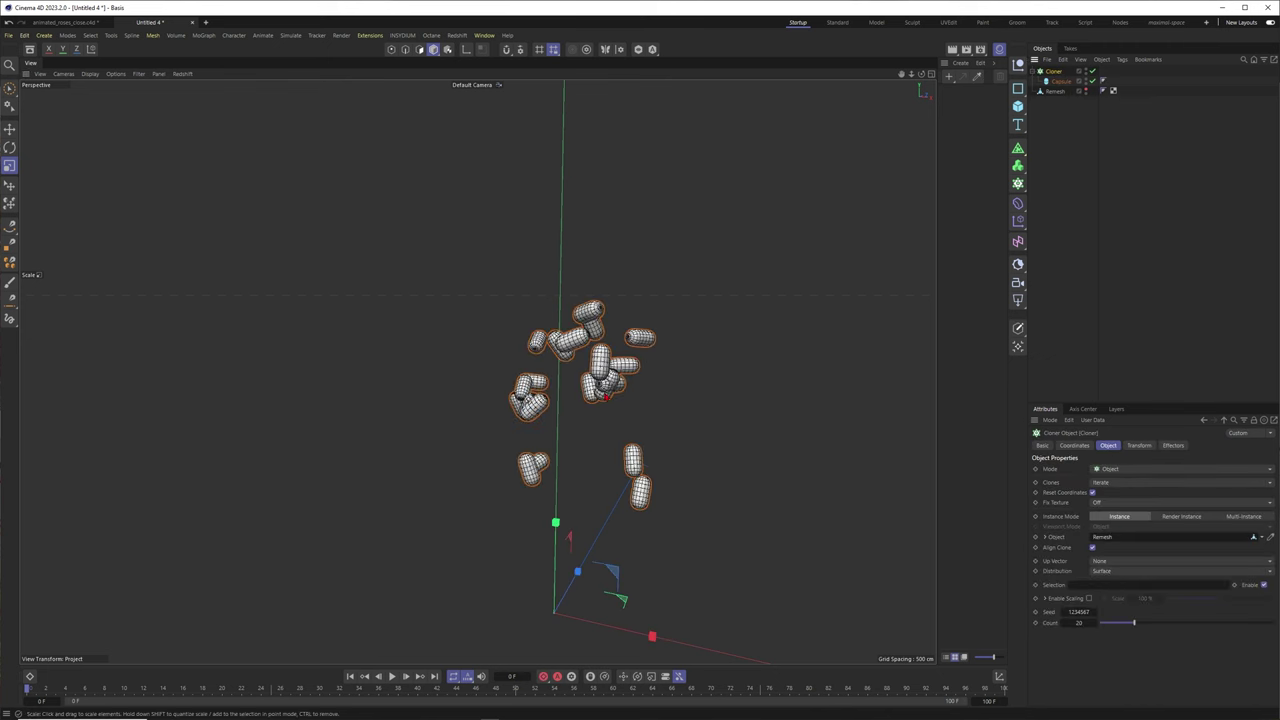
middle_click_drag(575, 376, 600, 364, "alt")
scroll(600, 364, "up", 2)
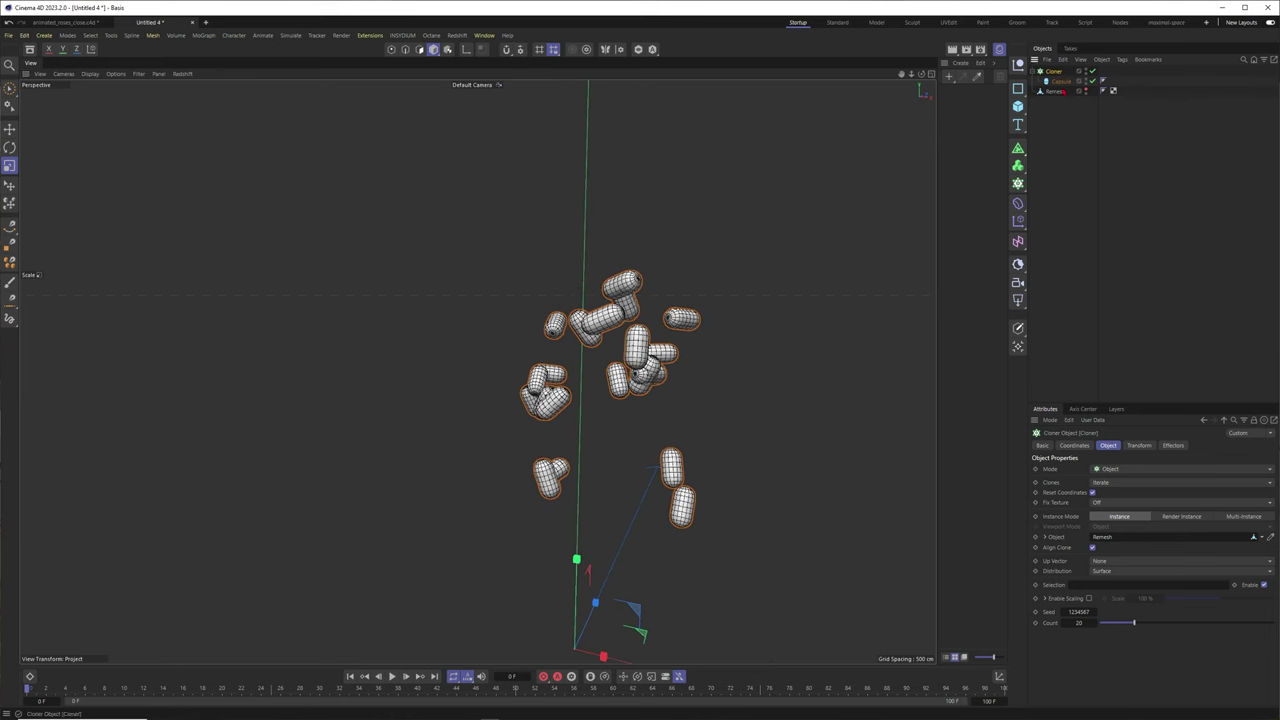
Step: Switch the Cloner to Render Instance mode and raise its clone count to 3000
left_click(1186, 518)
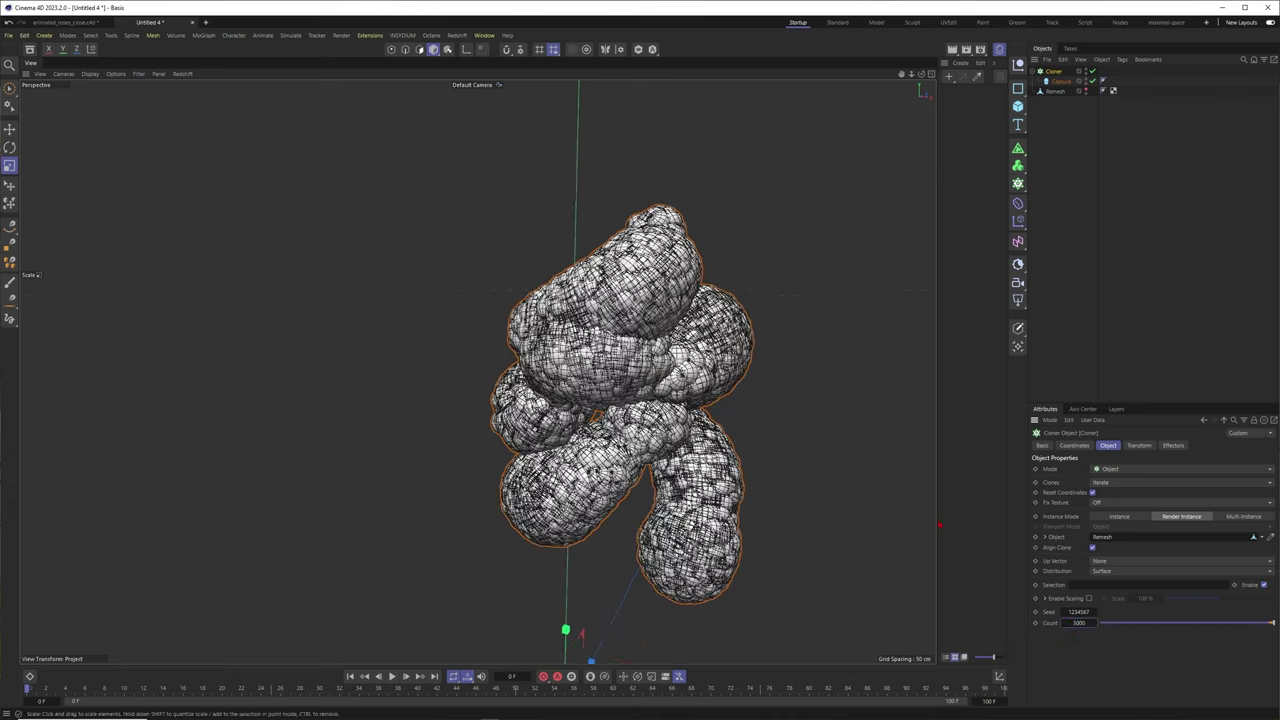
scroll(640, 396, "up", 3)
right_click_drag(660, 396, 648, 396, "alt")
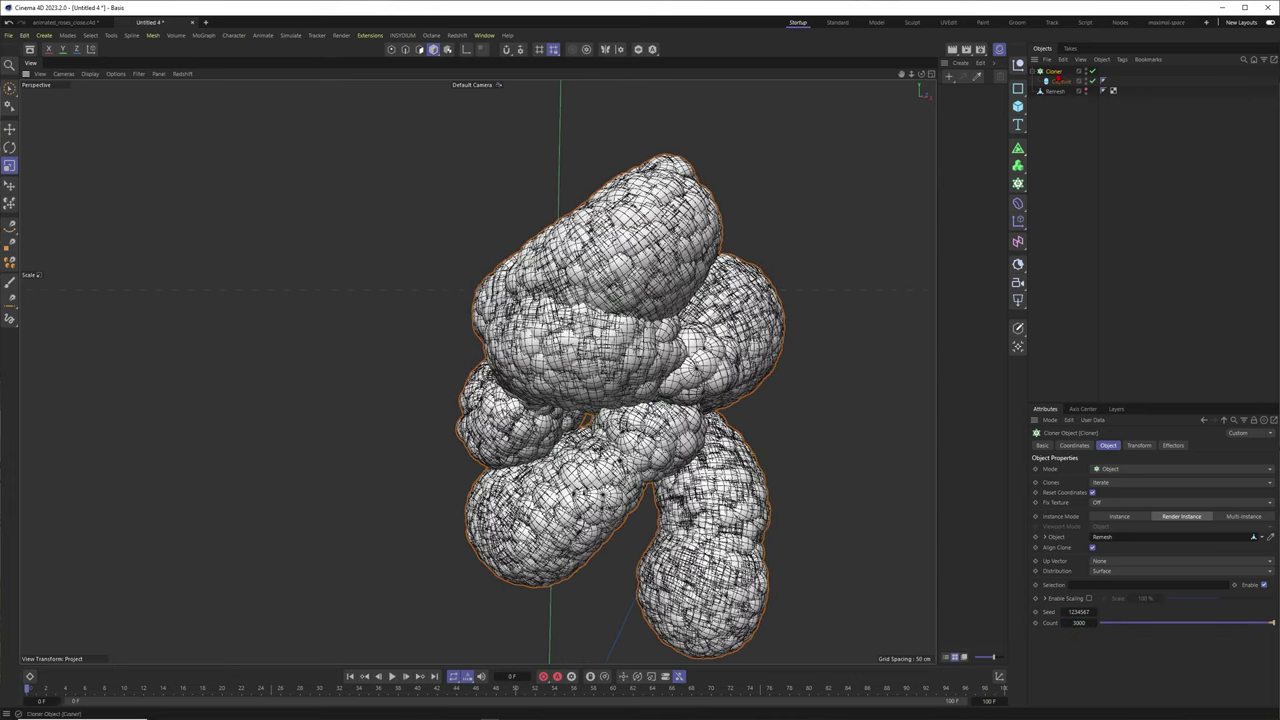
Step: Set the Cloner's R.P transform rotation to -90° so the capsules stand out from the surface
left_click(1139, 446)
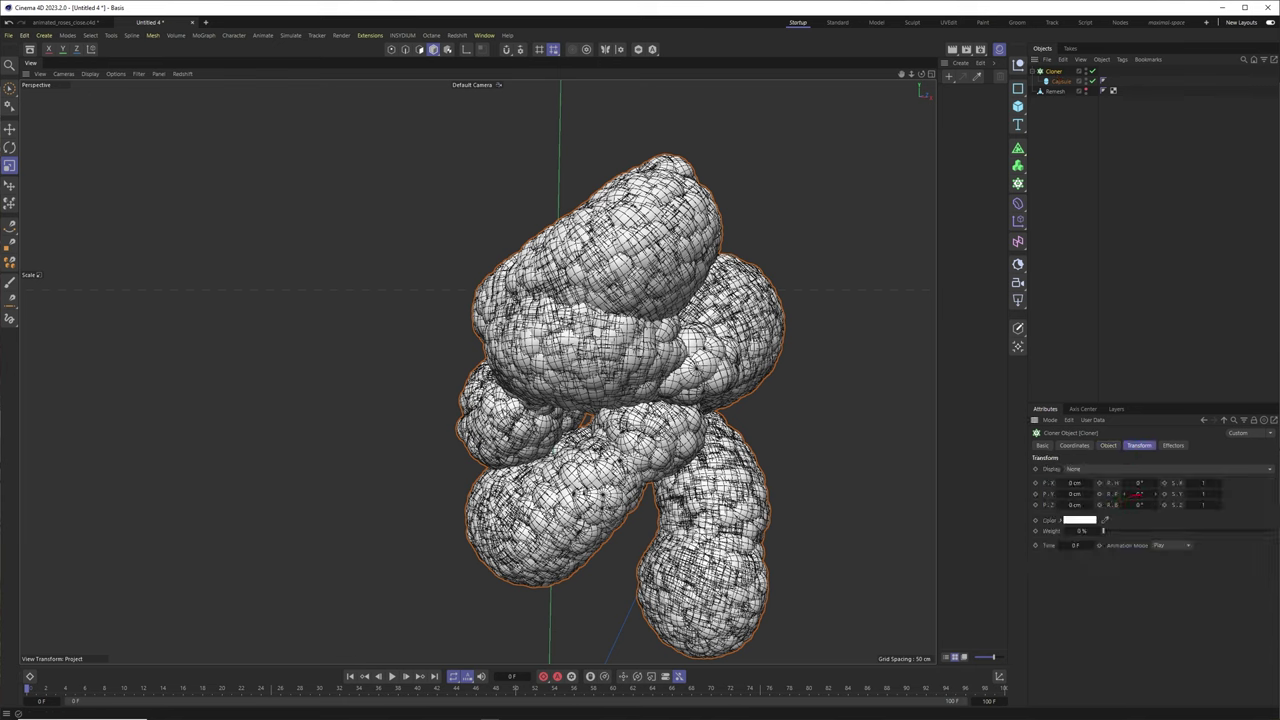
left_click(1138, 494)
key("Return")
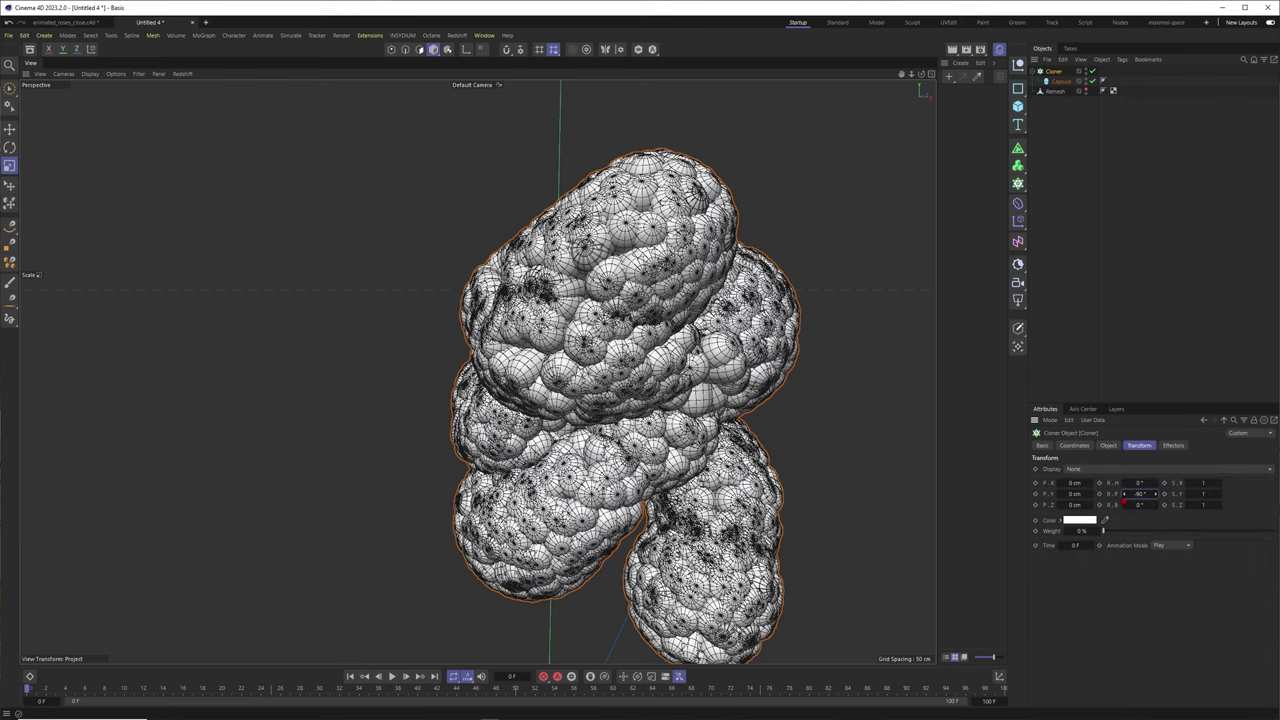
Step: Set the capsule's radius to 1.5 cm
left_click(1061, 81)
double_click(1105, 469)
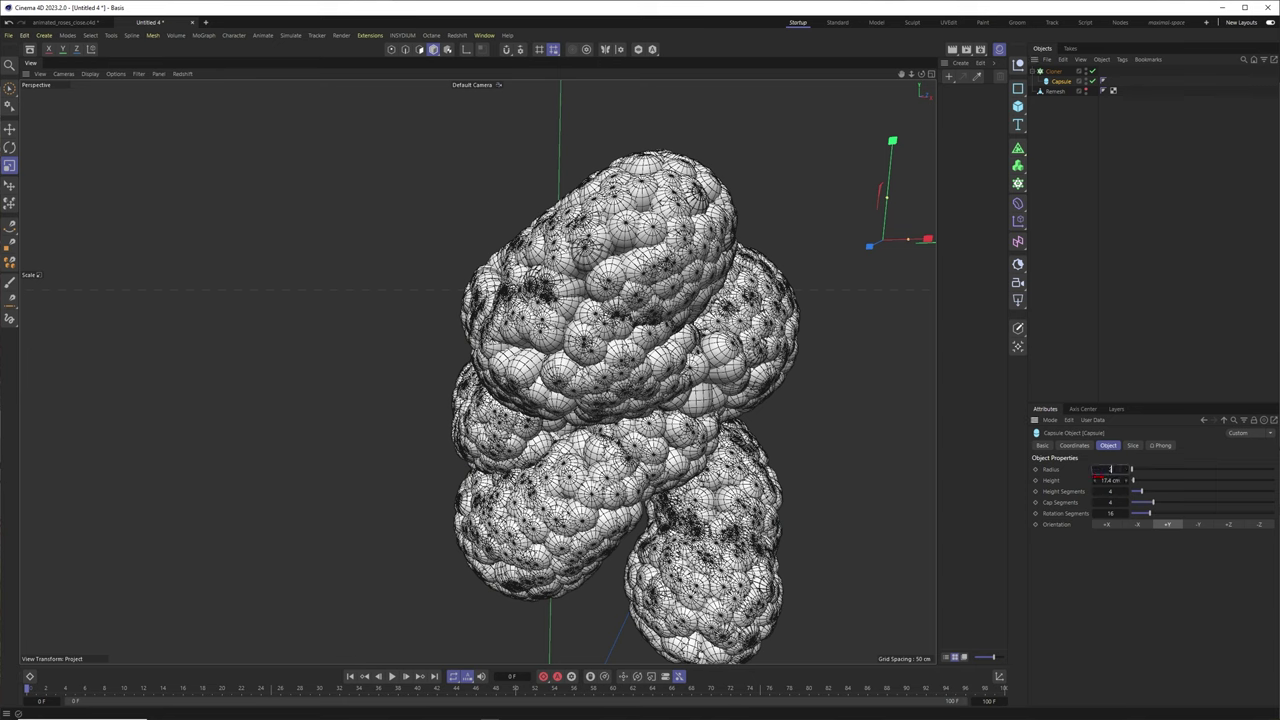
type("2")
key("Return")
key("Return")
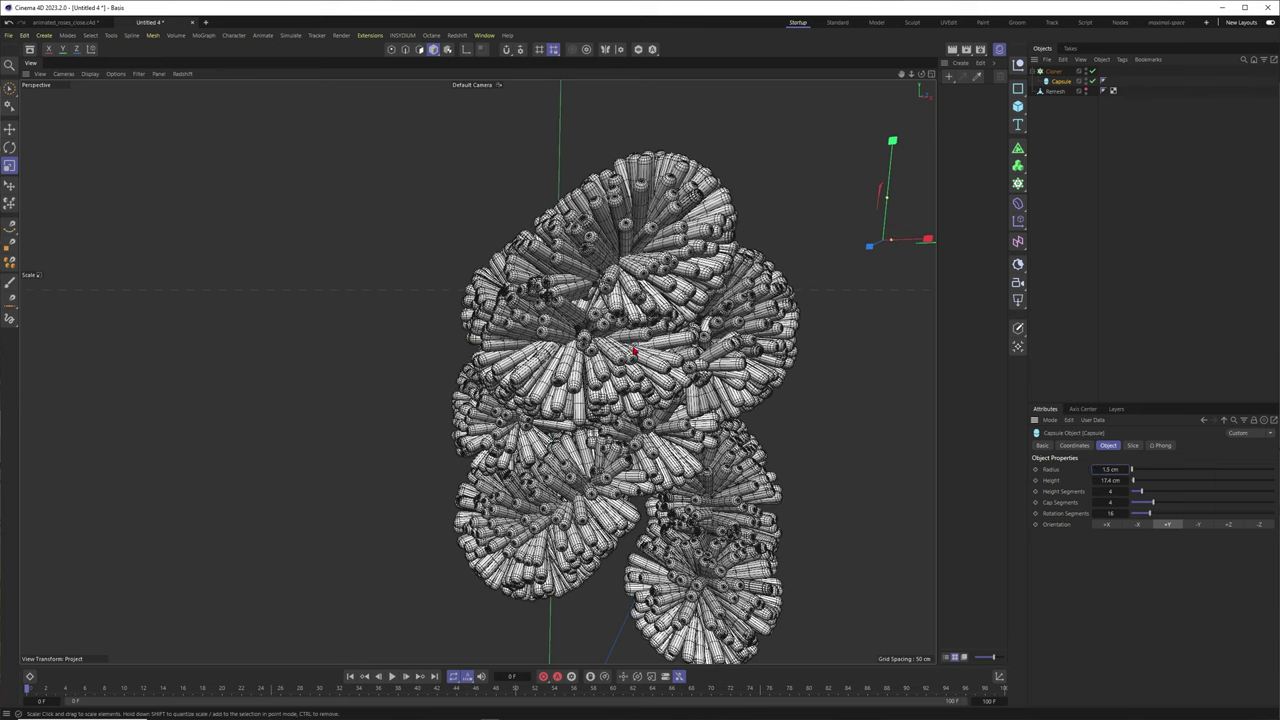
Step: Switch the viewport display to Gouraud shading without wireframe lines and inspect the cloned form
key("n")
key("a")
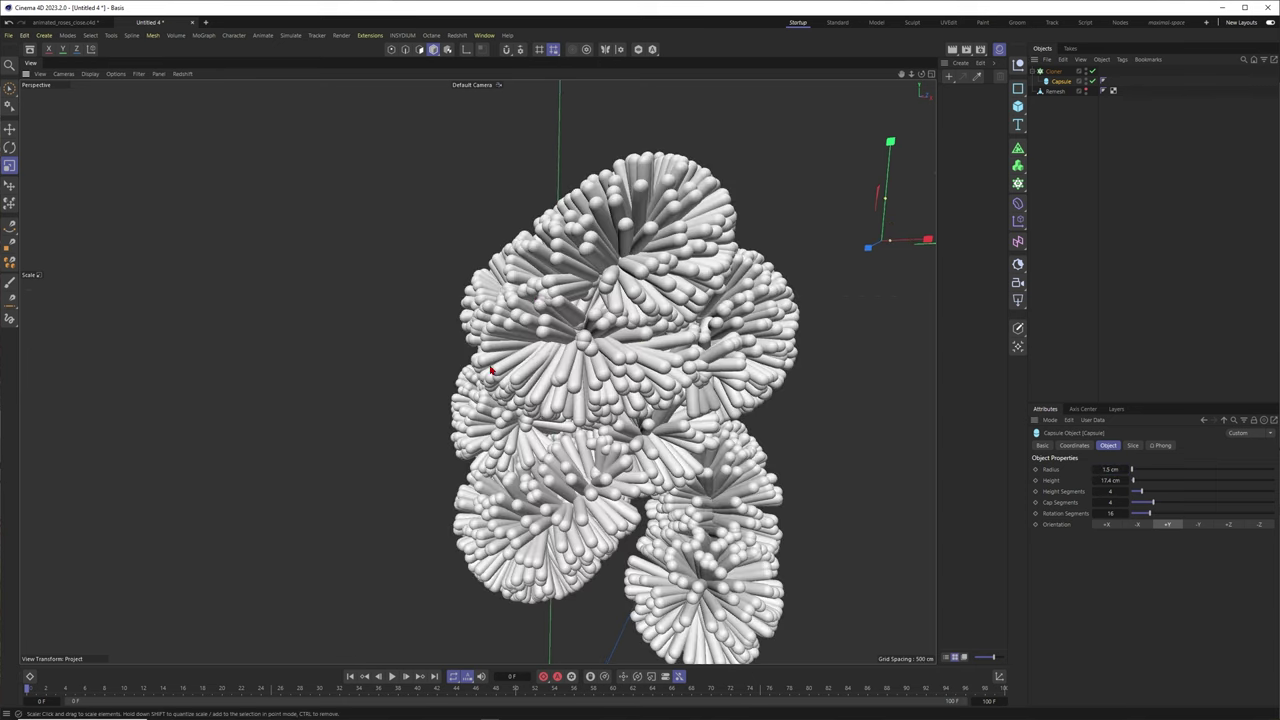
scroll(490, 370, "down", 5)
scroll(586, 363, "up", 3)
left_click_drag(571, 349, 615, 306, "alt")
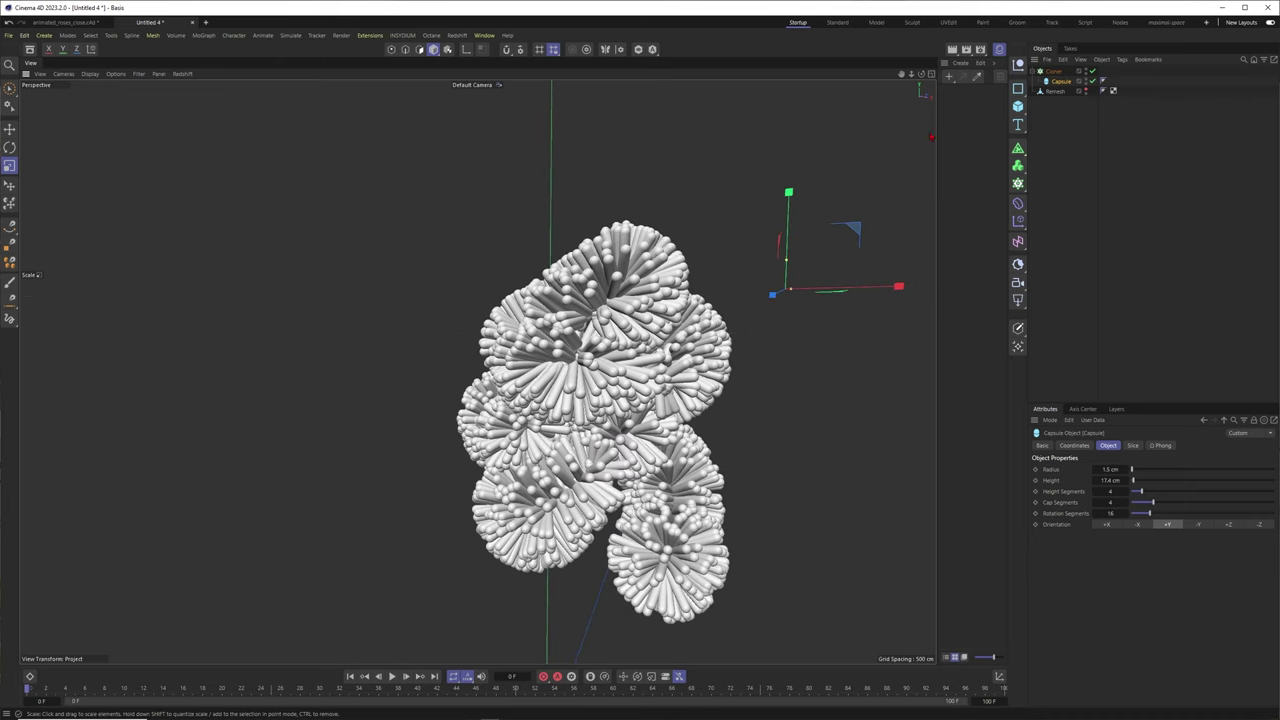
Step: Raise the Cloner's clone count to 4500
left_click(1054, 72)
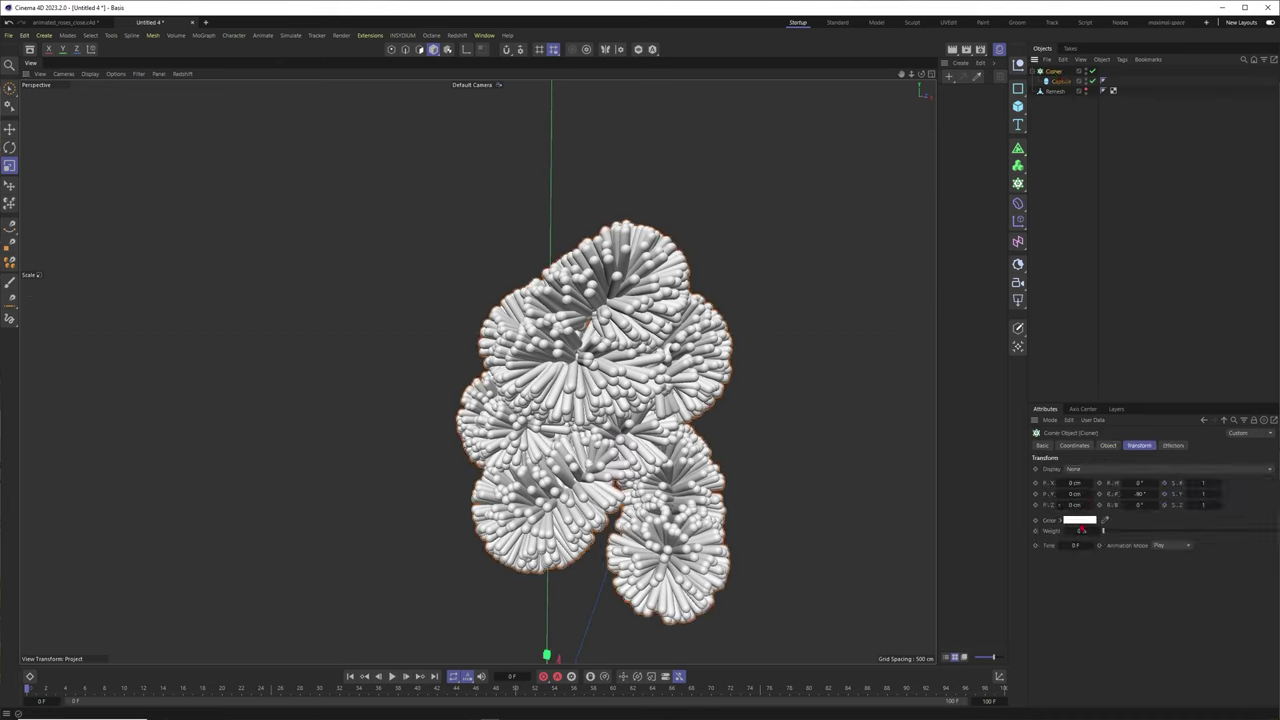
left_click(1108, 445)
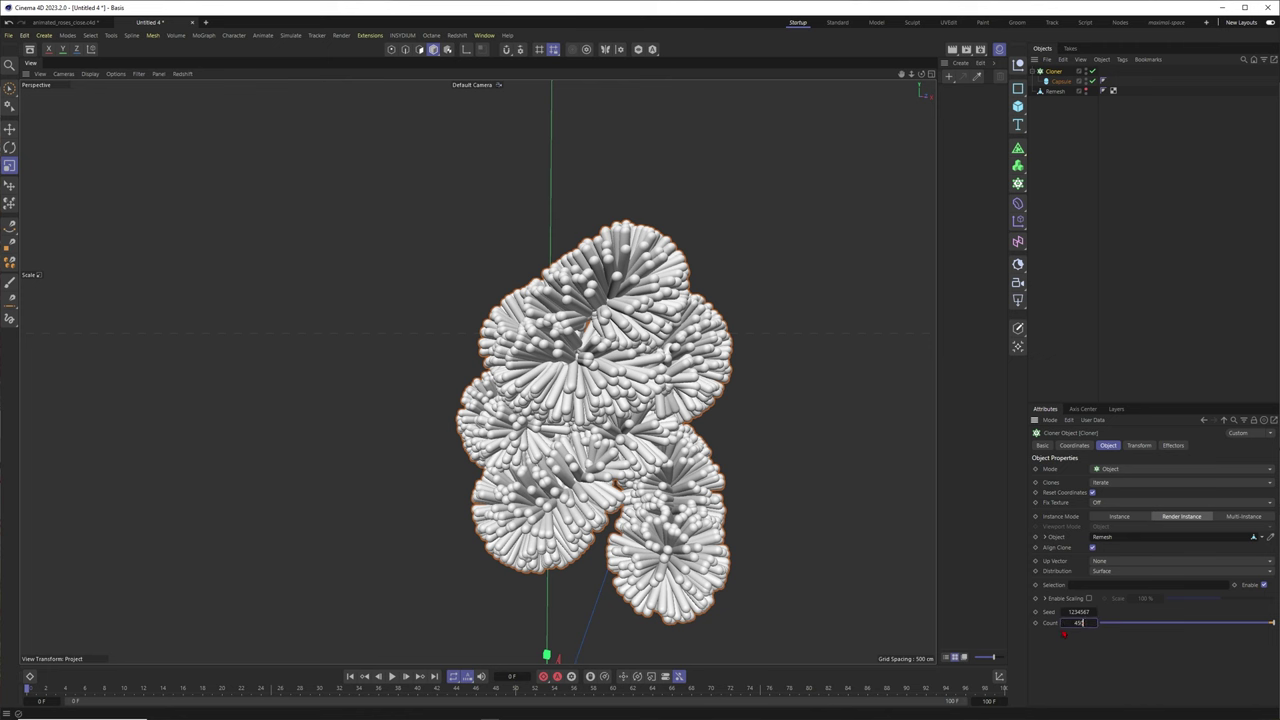
key("Return")
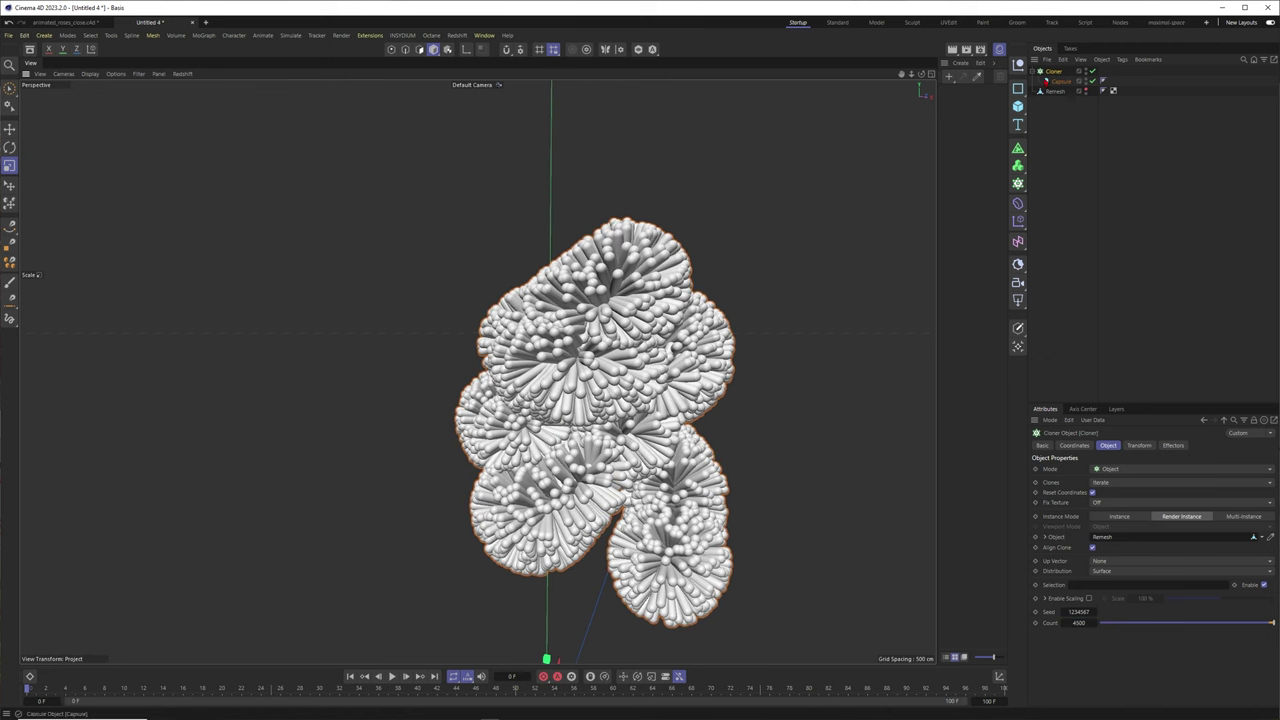
Step: Scale down the capsule inside the Cloner so the cloned spikes become thinner
left_click(1061, 81)
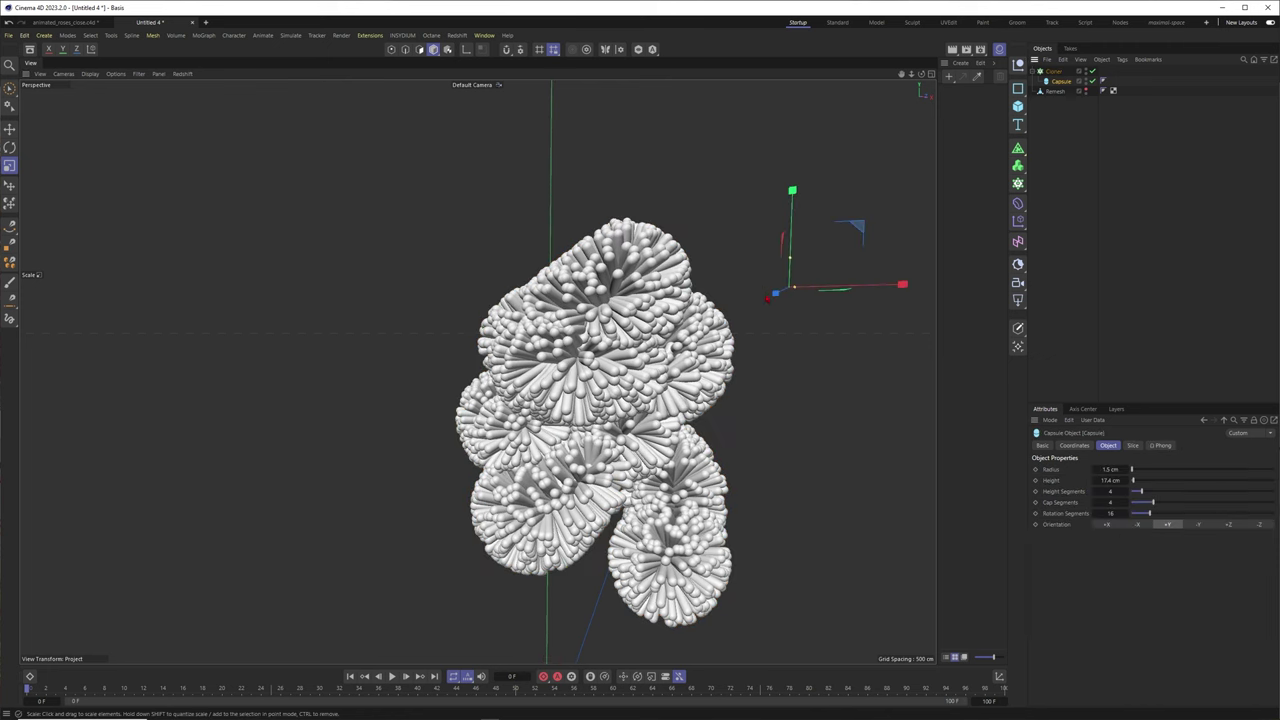
left_click_drag(903, 284, 790, 285)
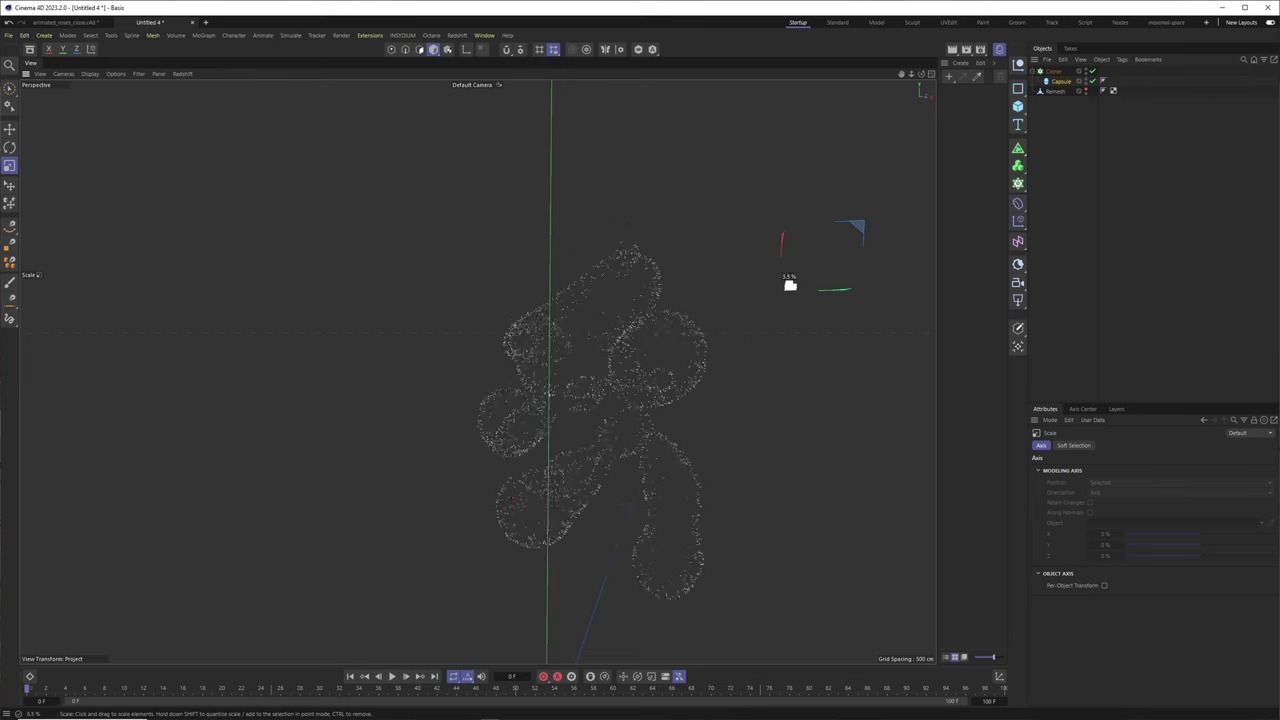
left_click_drag(511, 500, 580, 481)
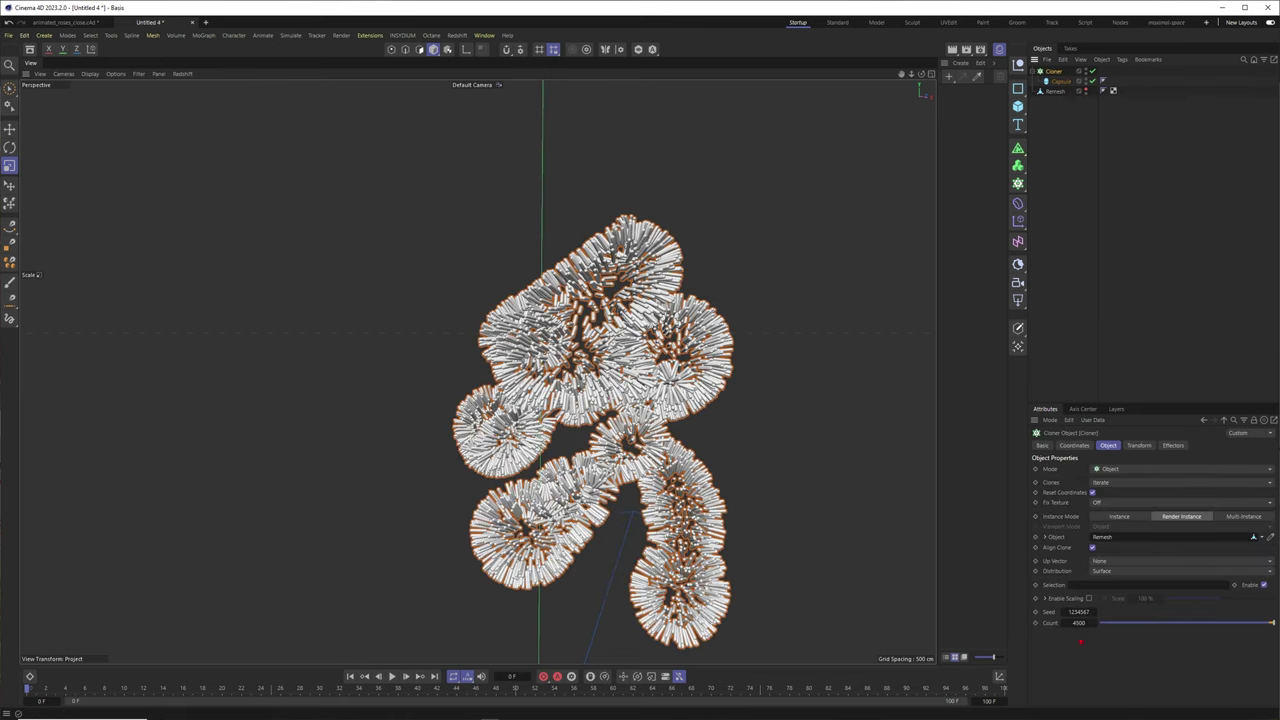
Step: Increase the Cloner's clone count to 10000 and deselect the Cloner
double_click(1079, 623)
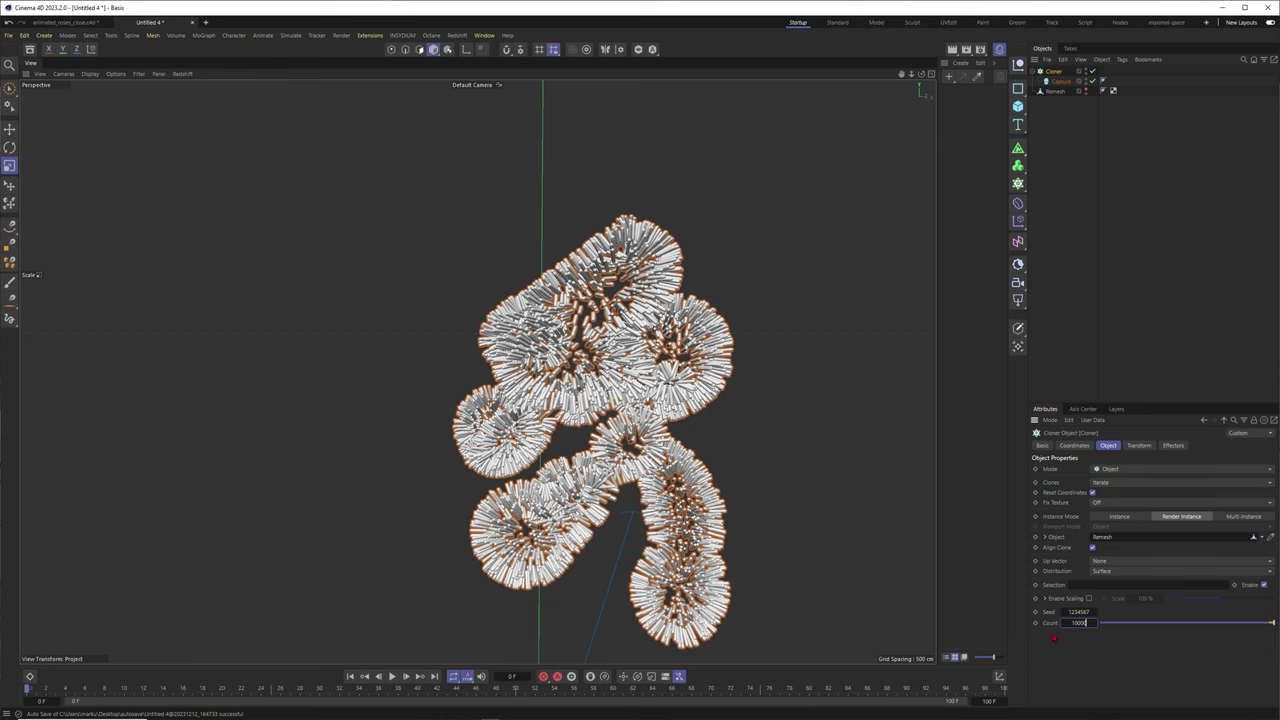
key("Return")
scroll(625, 410, "up", 1)
left_click(1063, 129)
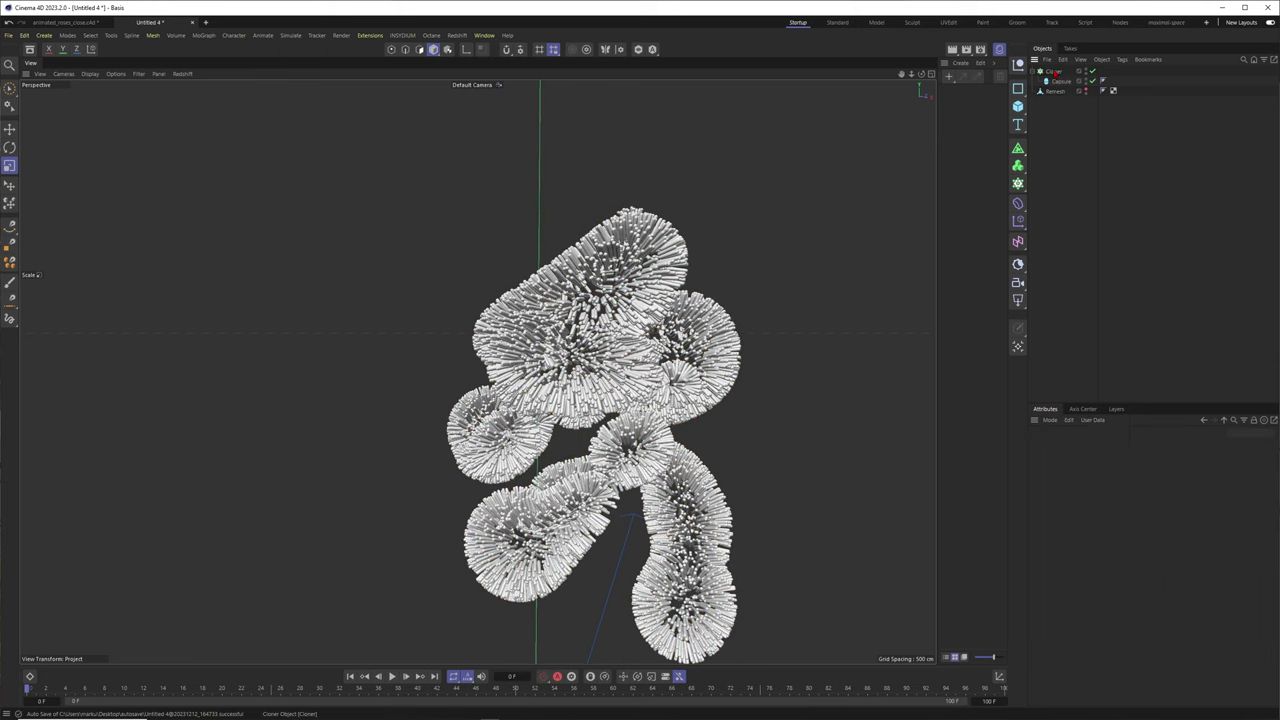
Step: Add a Random effector to the Cloner and disable its position variation
left_click(1054, 73)
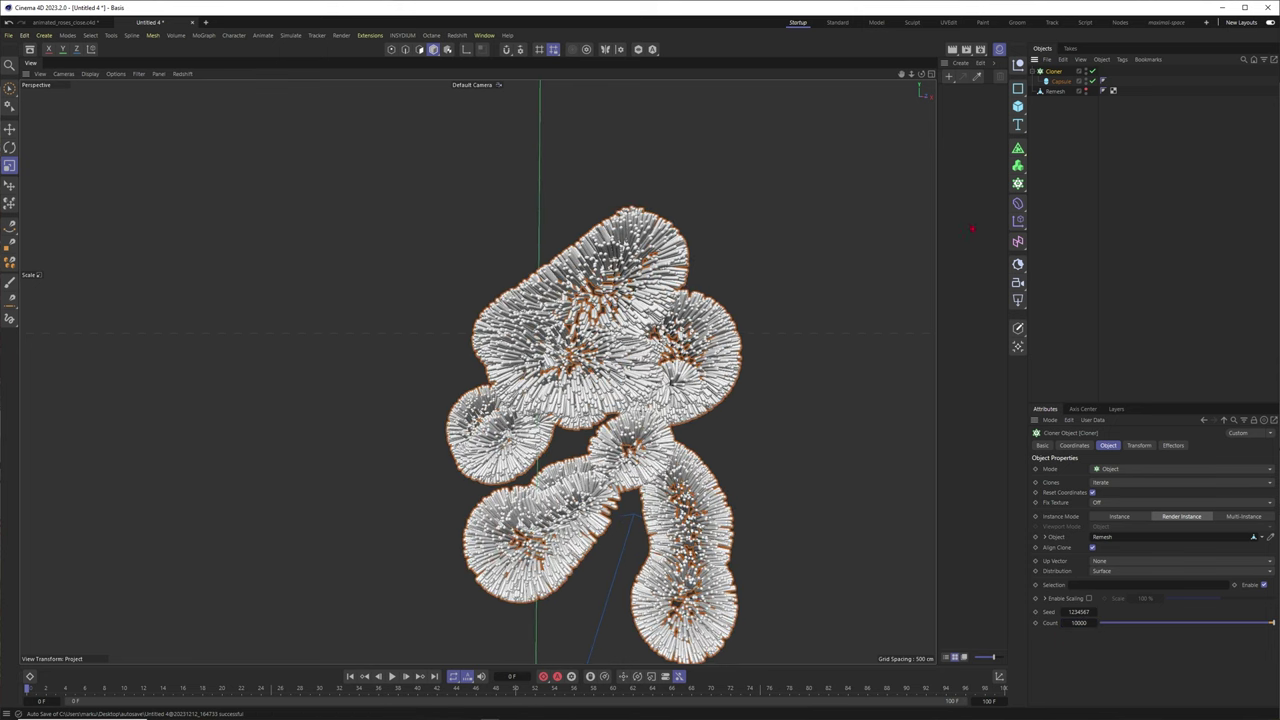
left_click(204, 35)
mouse_move(230, 54)
left_click(309, 129)
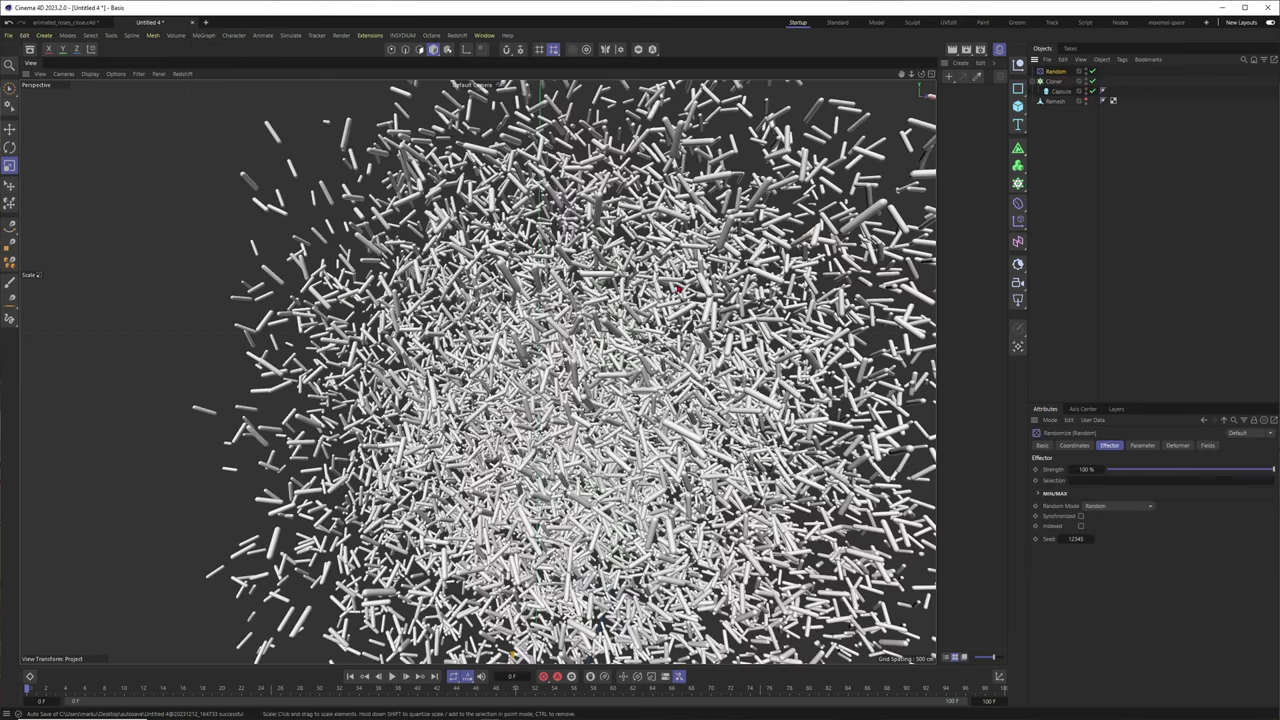
left_click(1143, 446)
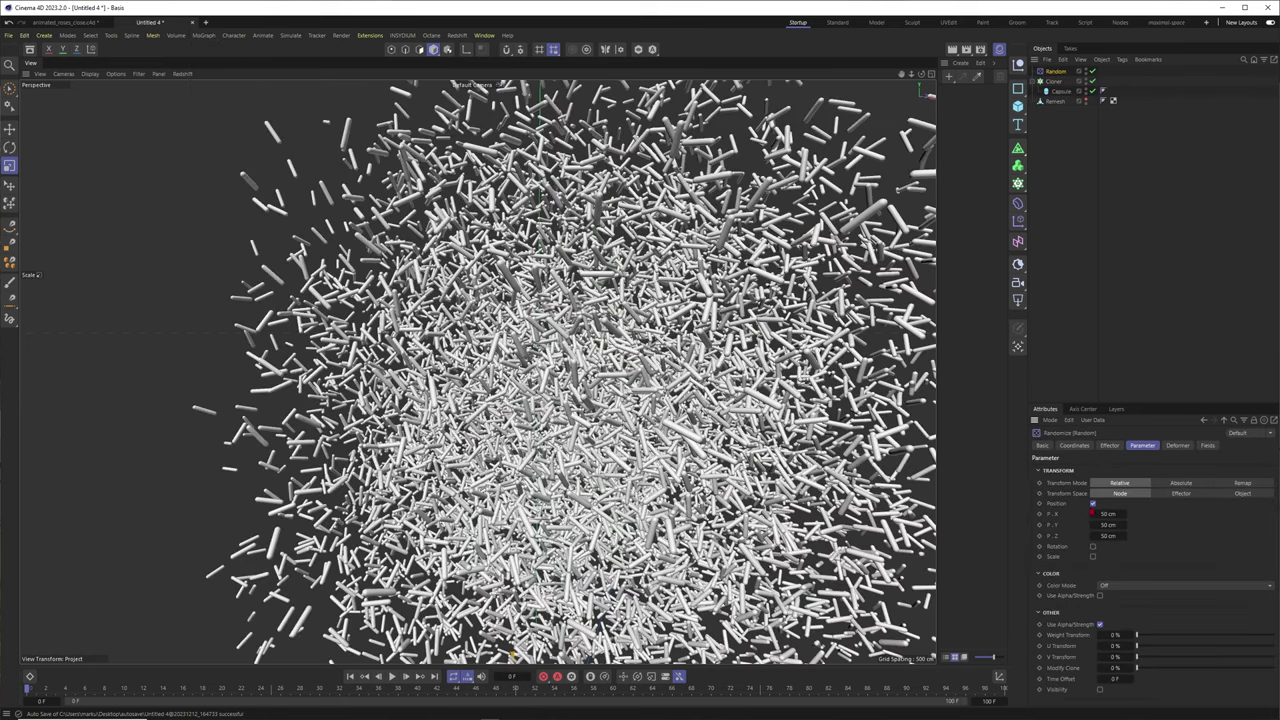
left_click(1093, 503)
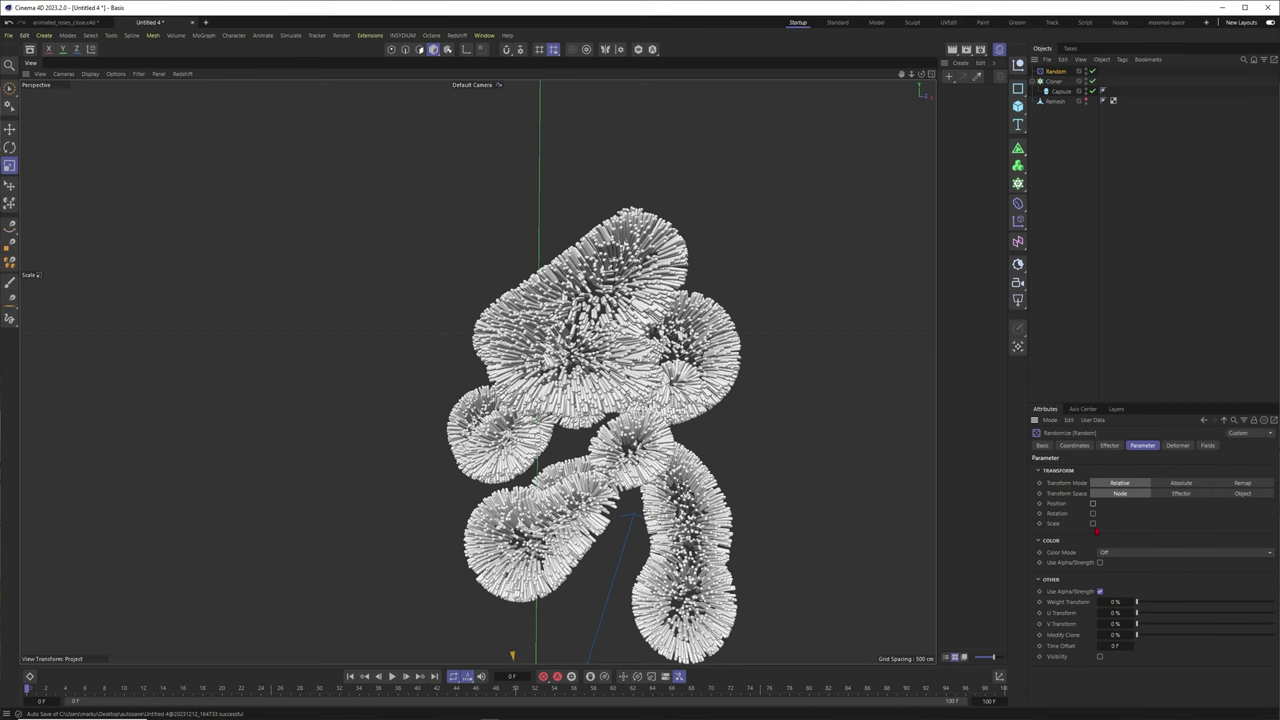
Step: Enable uniform scale variation on the Random effector with a scale of 0.3
left_click(1093, 523)
left_click(1093, 533)
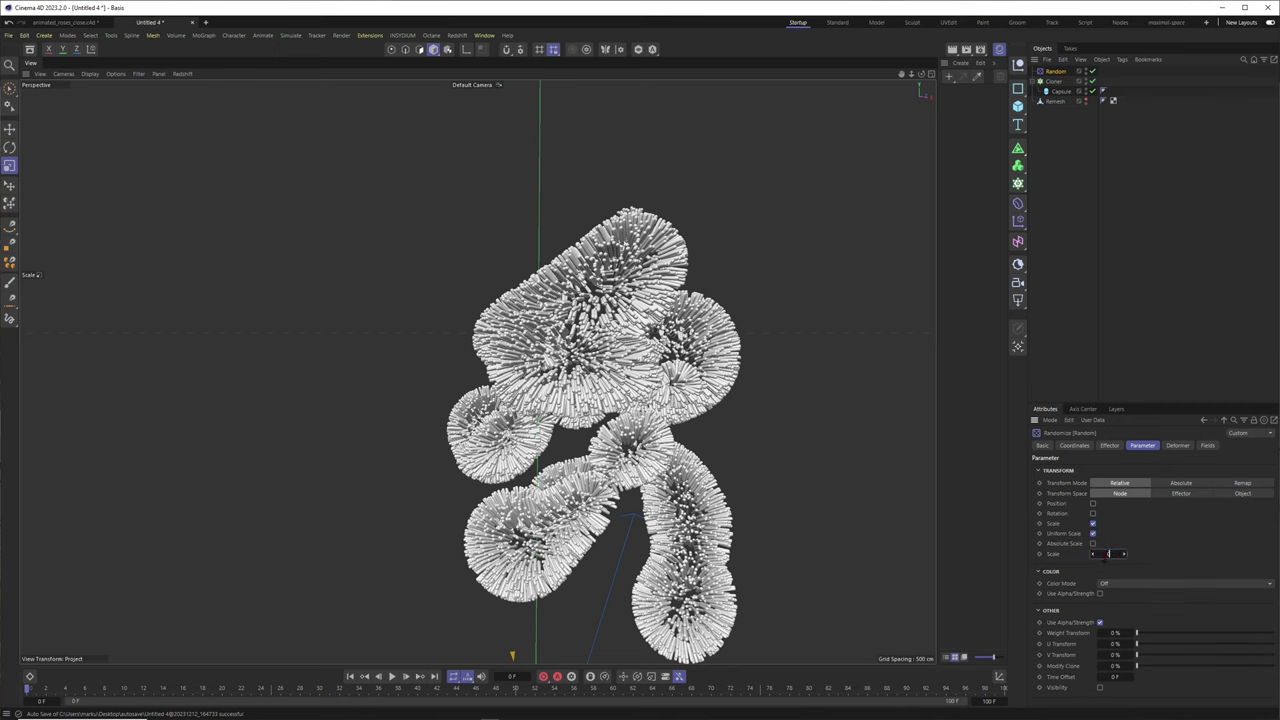
scroll(661, 355, "up", 2)
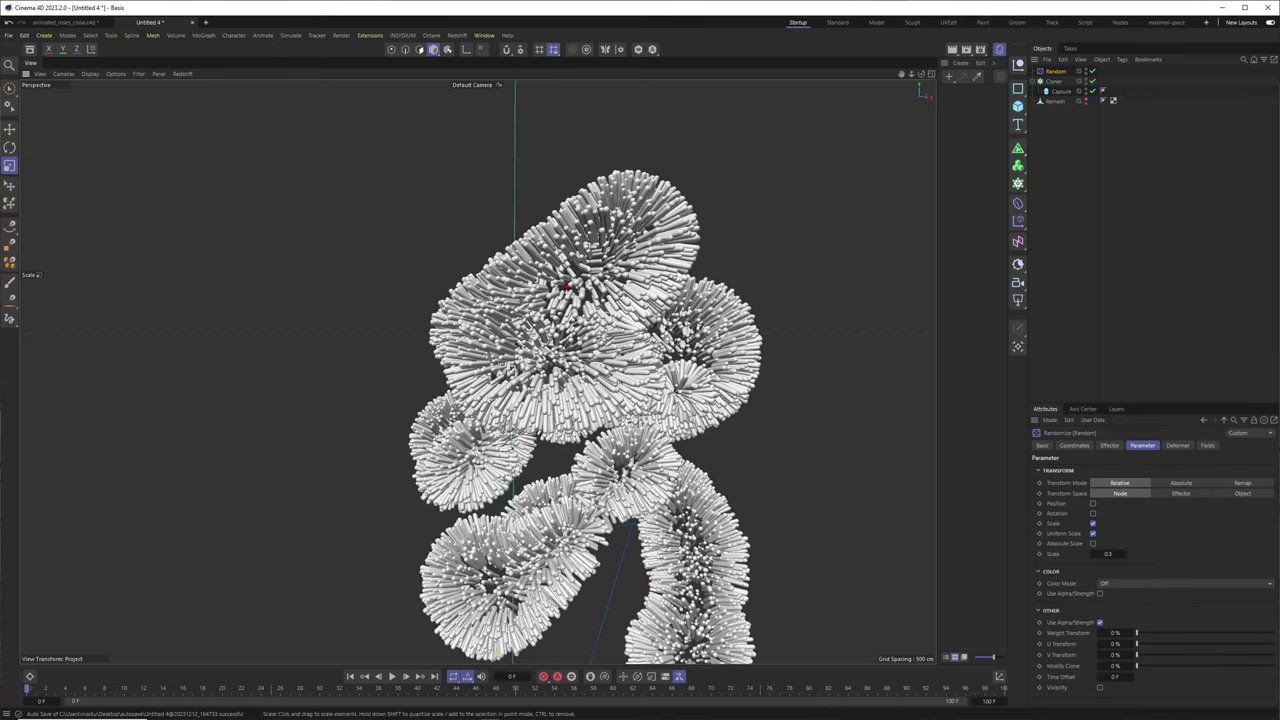
left_click_drag(572, 288, 568, 217, "alt")
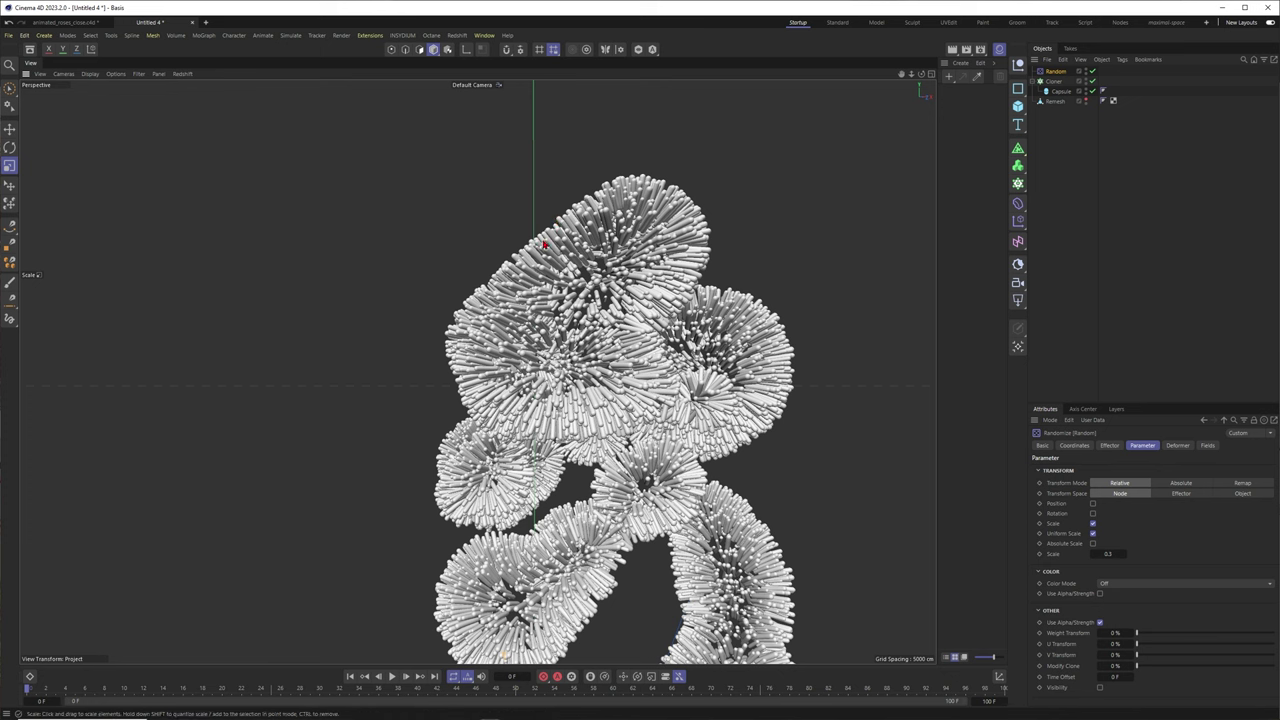
Step: Enable rotation variation on the Random effector with 10° for heading, pitch and bank
left_click(1093, 513)
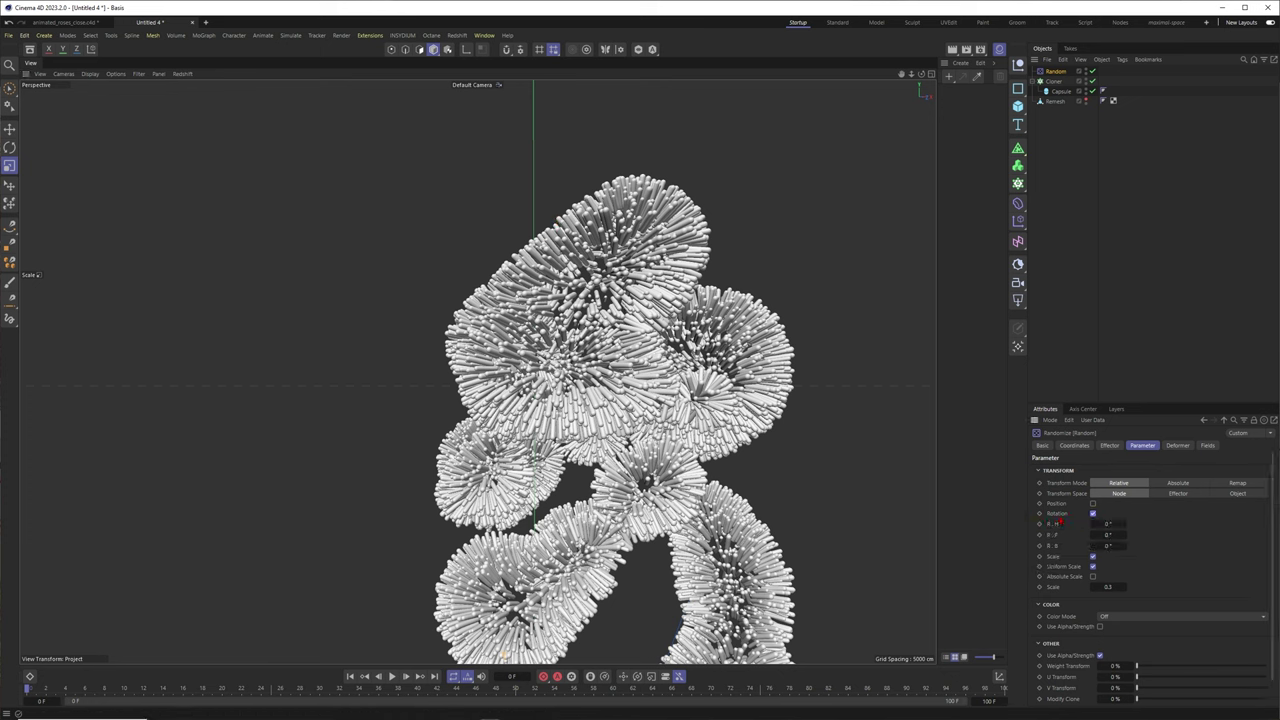
key("Tab")
type("10")
key("Tab")
type("10")
key("Return")
left_click_drag(540, 286, 622, 272, "alt")
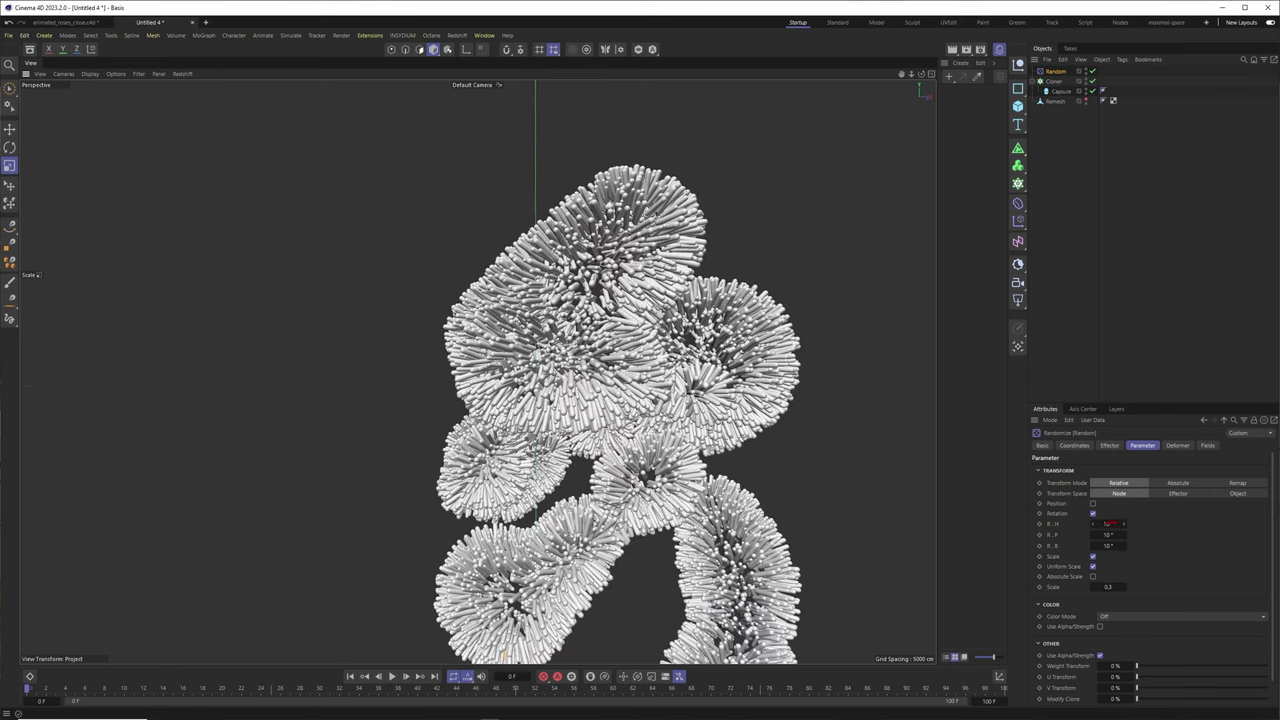
Step: Set the Random effector's heading, pitch and bank rotation to 15° each
double_click(1108, 524)
type("15")
key("Tab")
type("15")
key("Tab")
type("15")
key("Return")
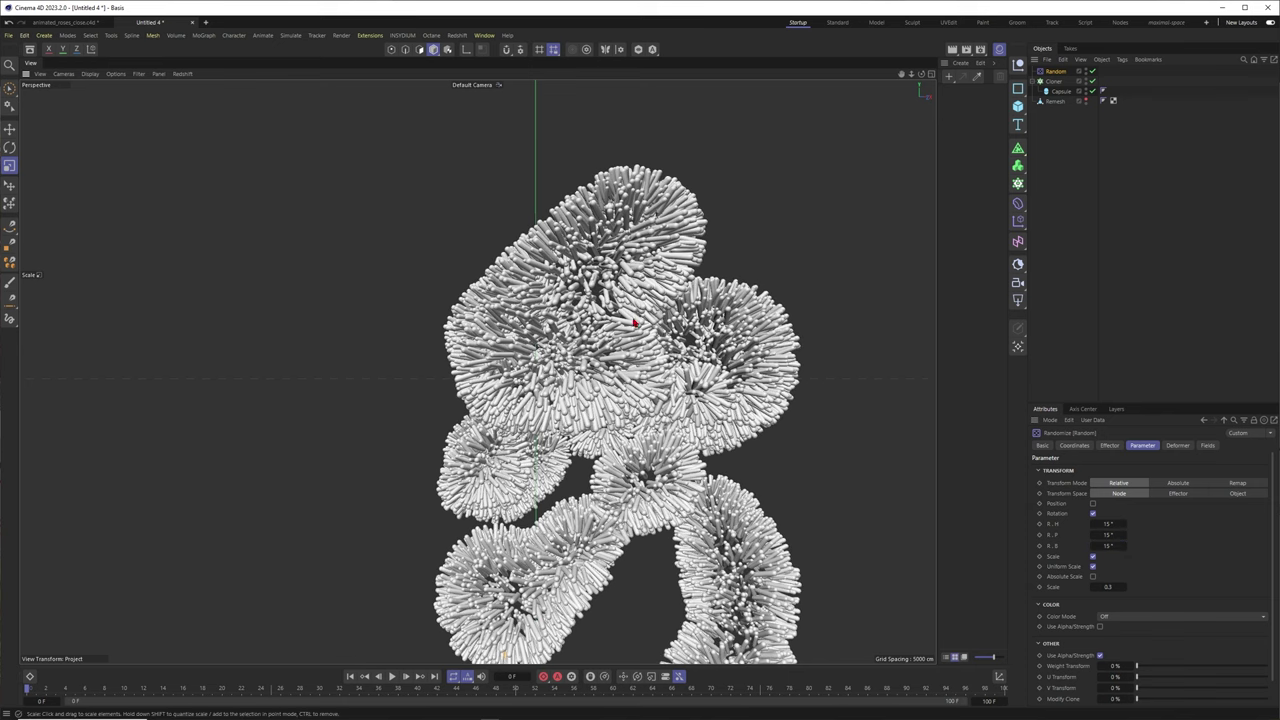
scroll(612, 315, "down", 4)
left_click_drag(600, 306, 788, 200, "alt")
Step: Collapse the Cloner's hierarchy and add a Shader effector to the Cloner
left_click(1041, 81)
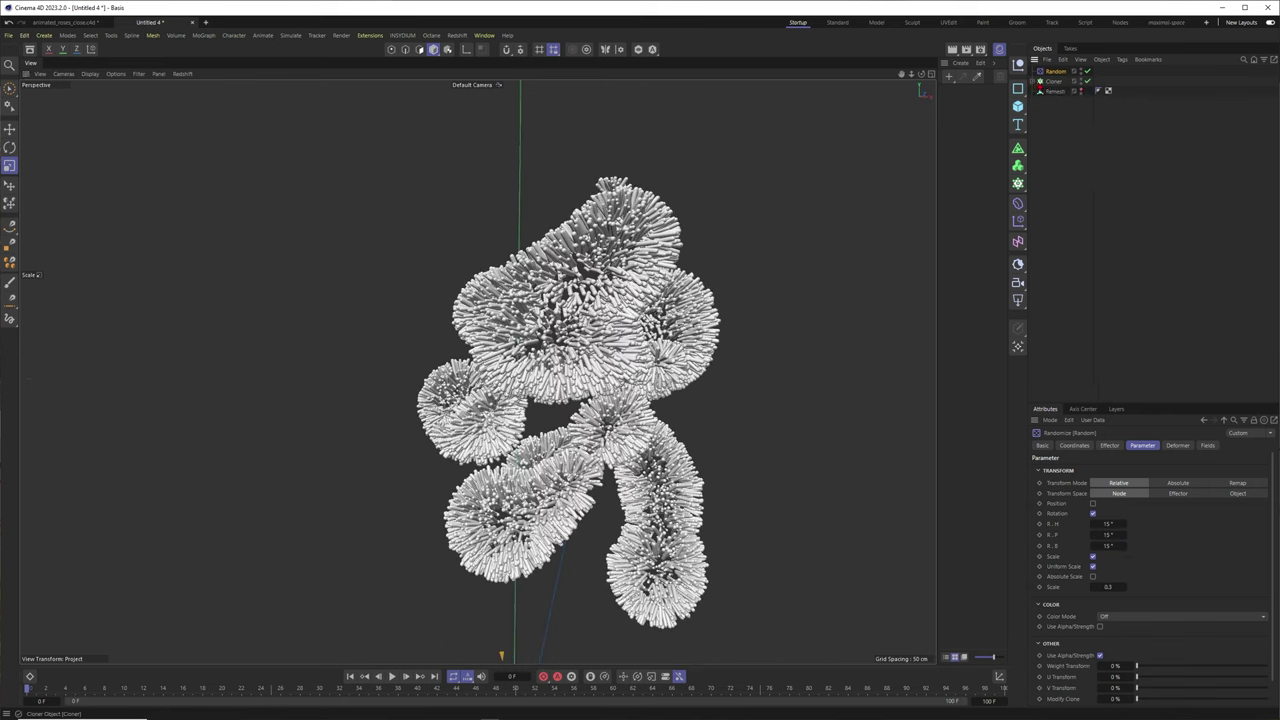
left_click(1054, 81)
left_click(203, 35)
mouse_move(235, 56)
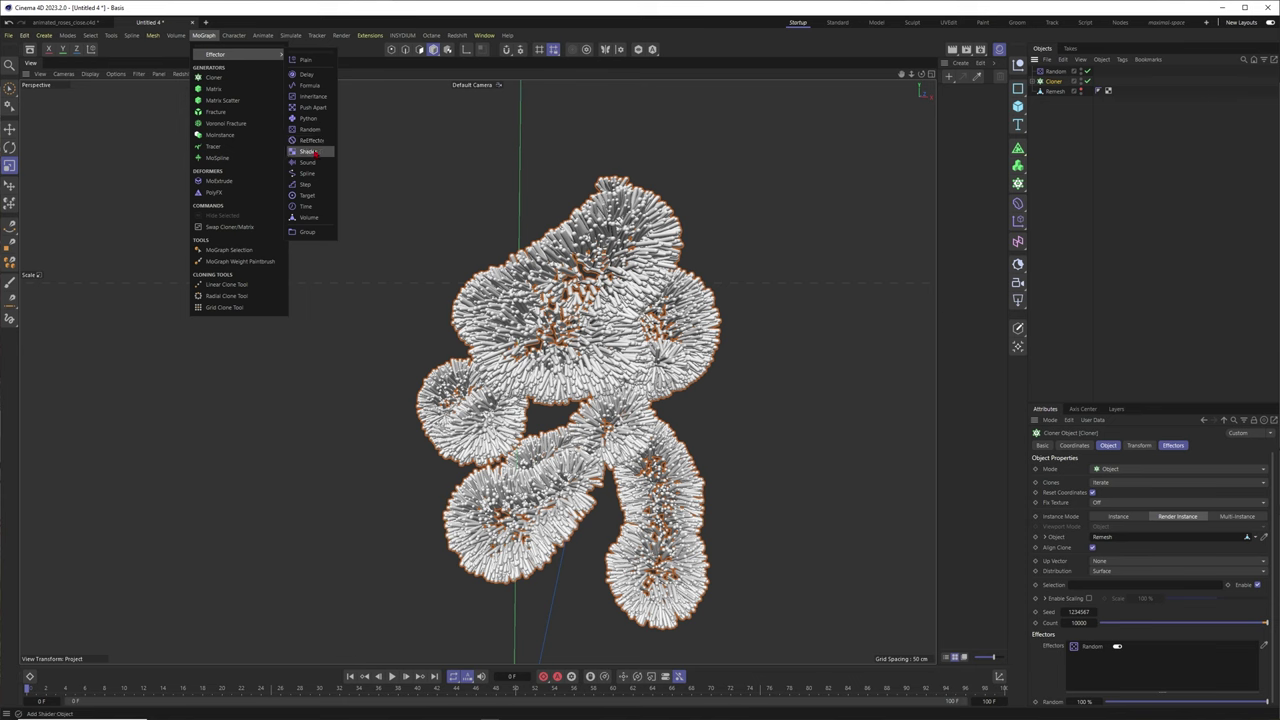
left_click(312, 146)
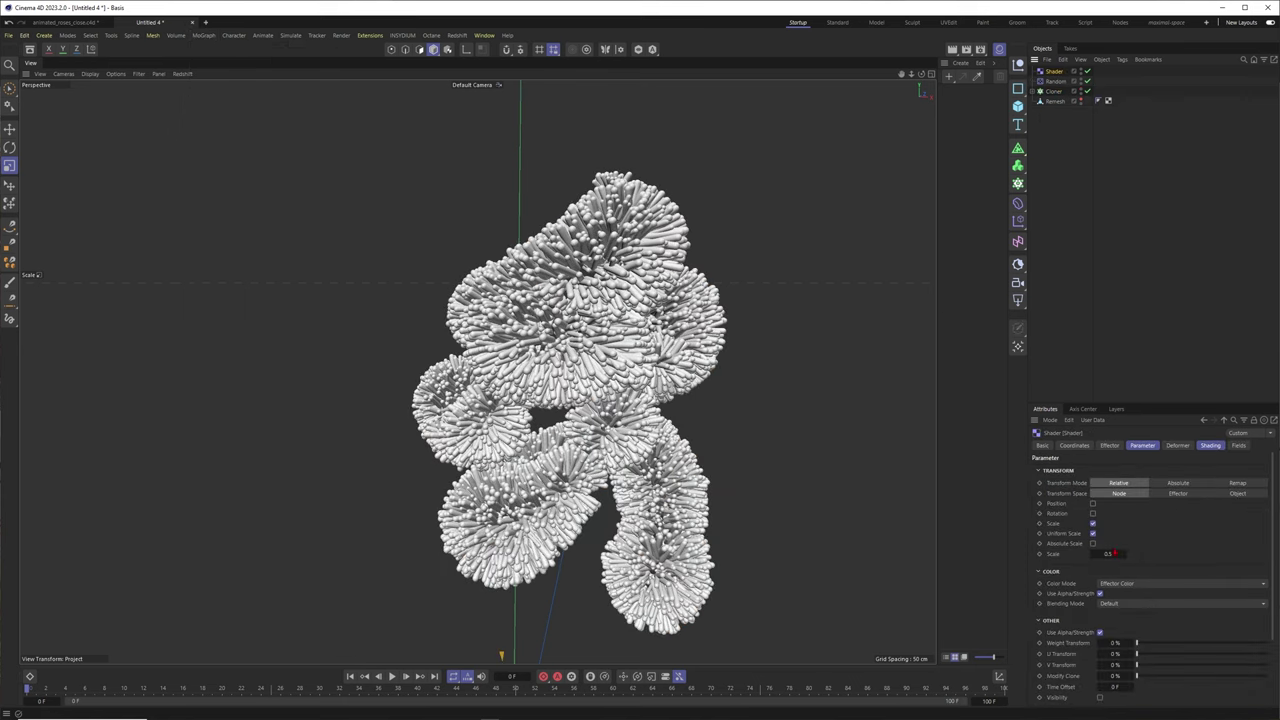
Step: Set the Shader effector's uniform scale to -1 and open its shading settings
left_click(1108, 553)
type("-1")
key("Return")
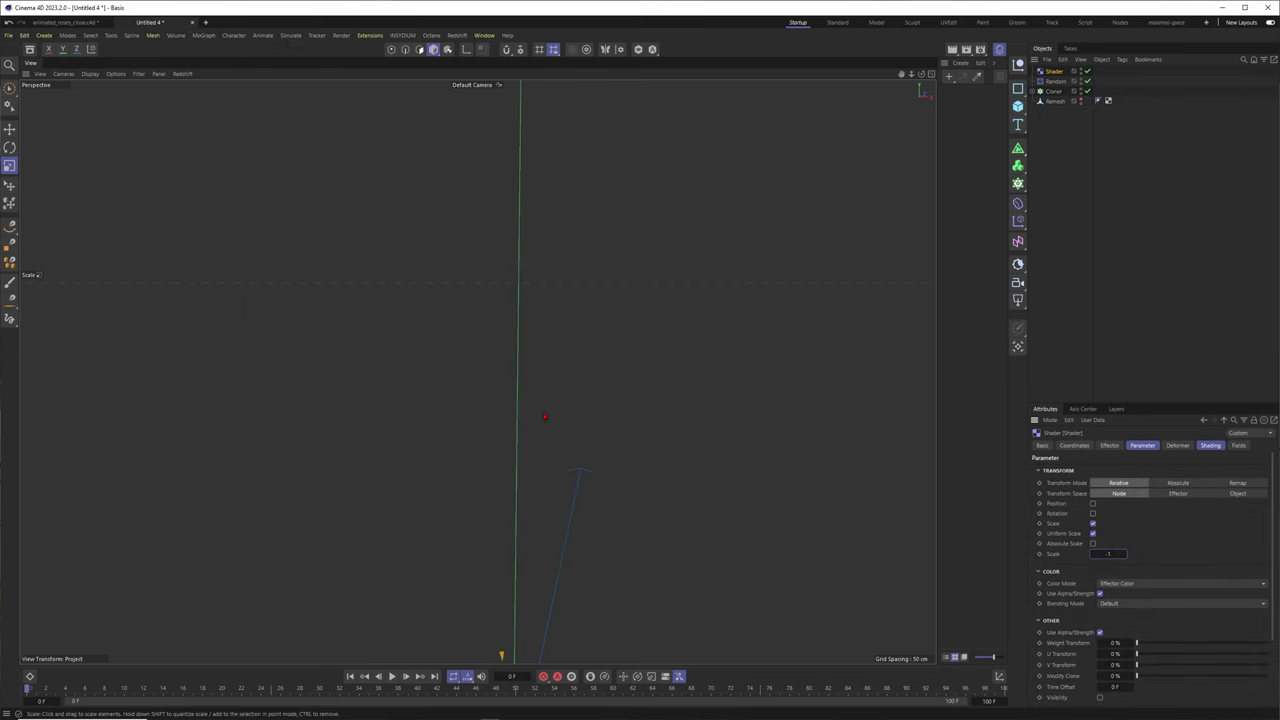
left_click(1210, 445)
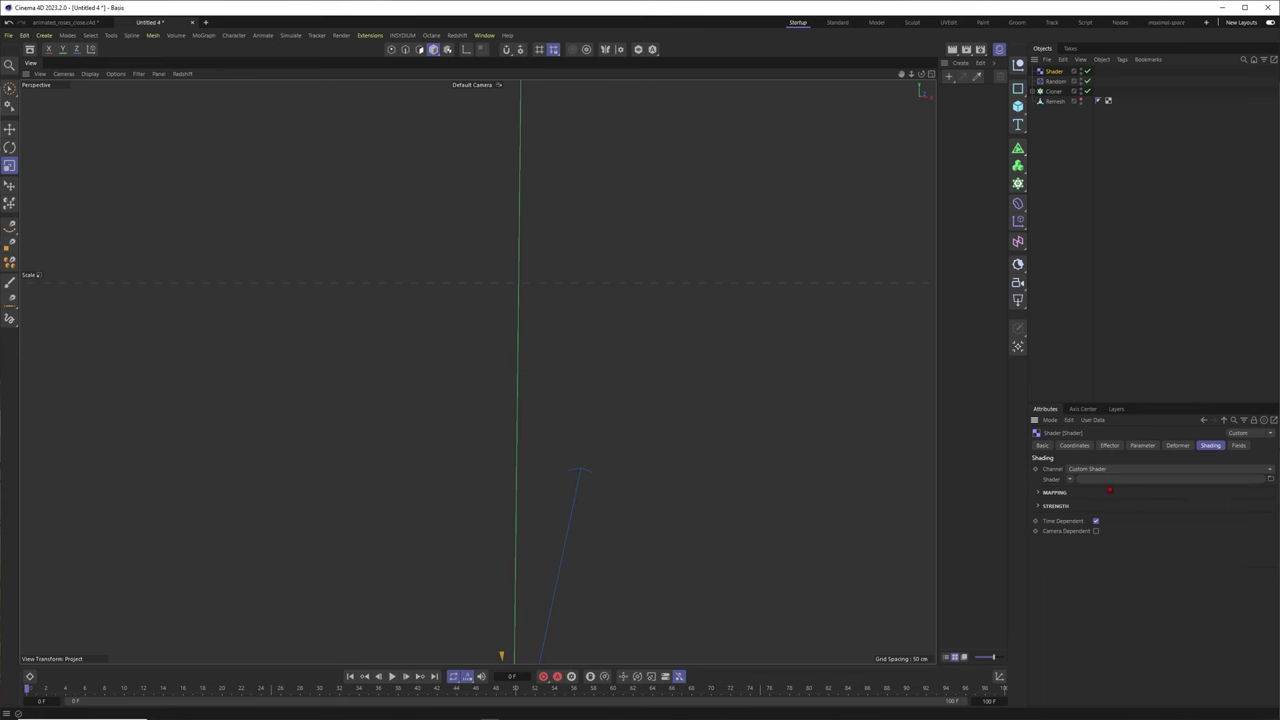
Step: Load a Noise shader into the Shader effector's custom shader channel and set its global scale to 800%
left_click(1069, 479)
left_click(1079, 316)
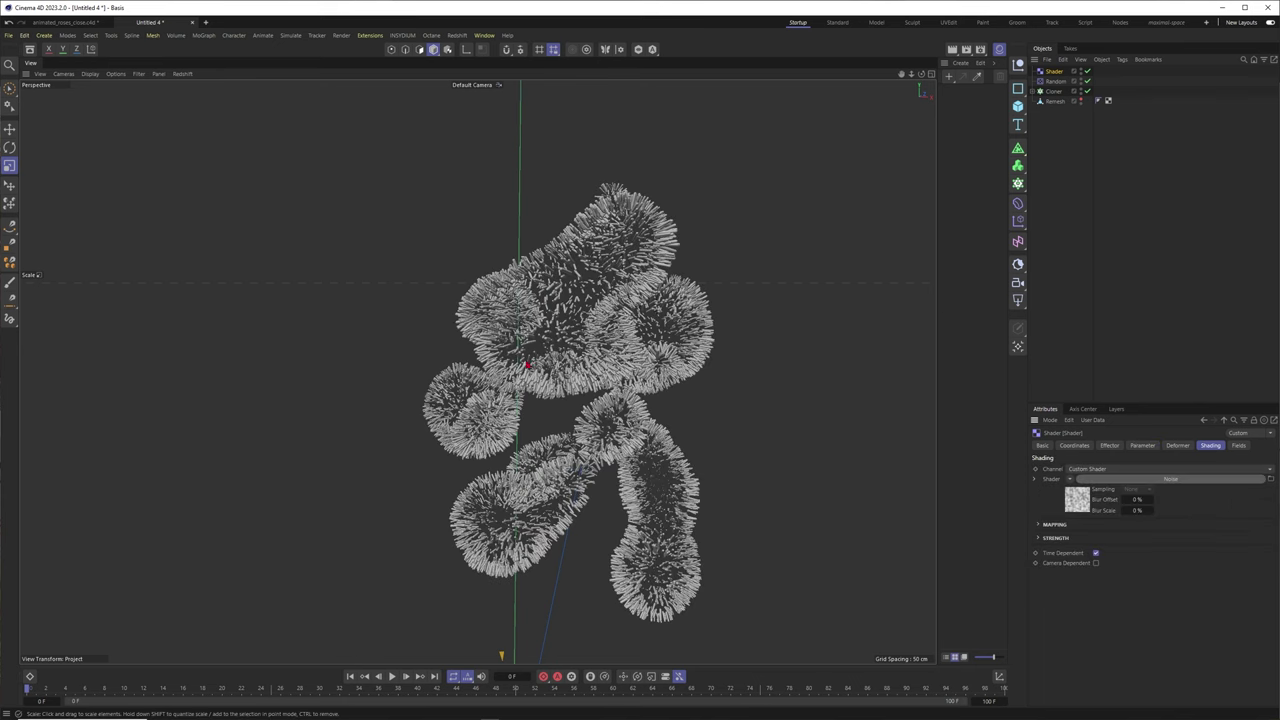
left_click(1169, 480)
left_click_drag(1141, 402, 1141, 202)
left_click(1114, 396)
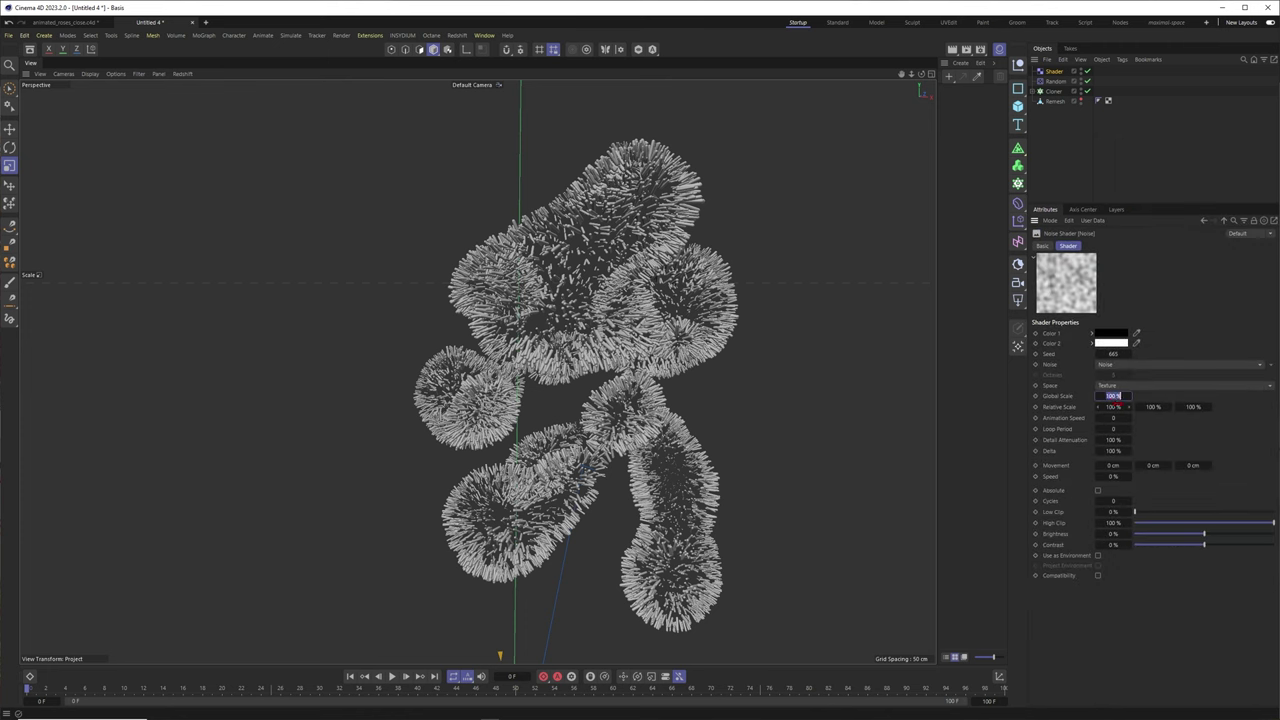
type("800")
key("Return")
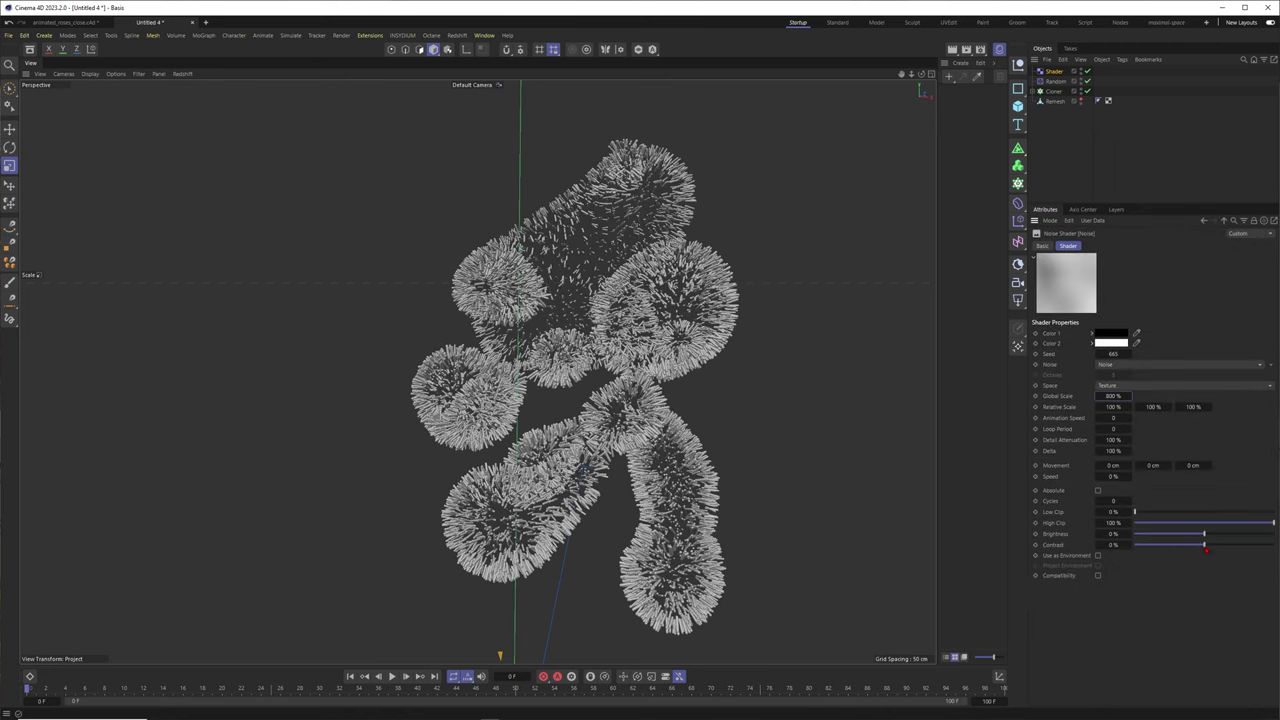
Step: Set the noise's contrast to 74%, its brightness to 19% and its global scale to 600%
mouse_move(1205, 546)
left_mouse_down()
mouse_move(1256, 546)
mouse_move(1217, 538)
left_mouse_up()
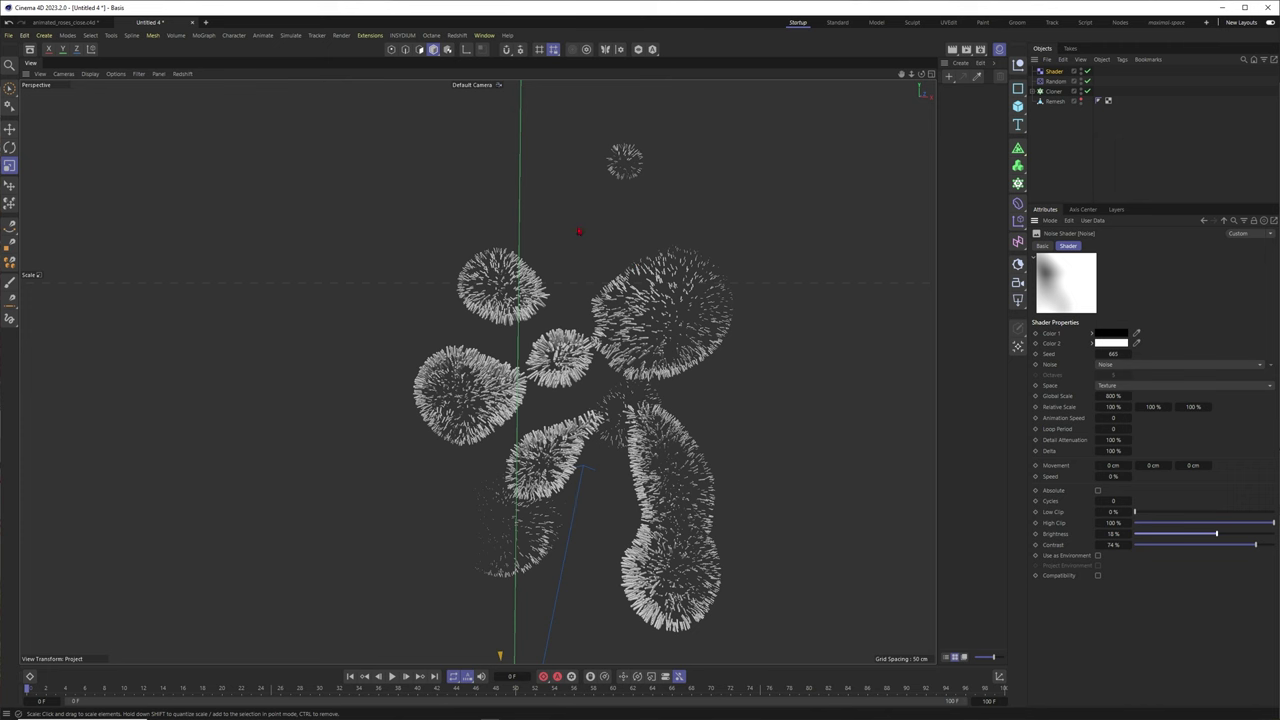
left_click(1113, 396)
type("60")
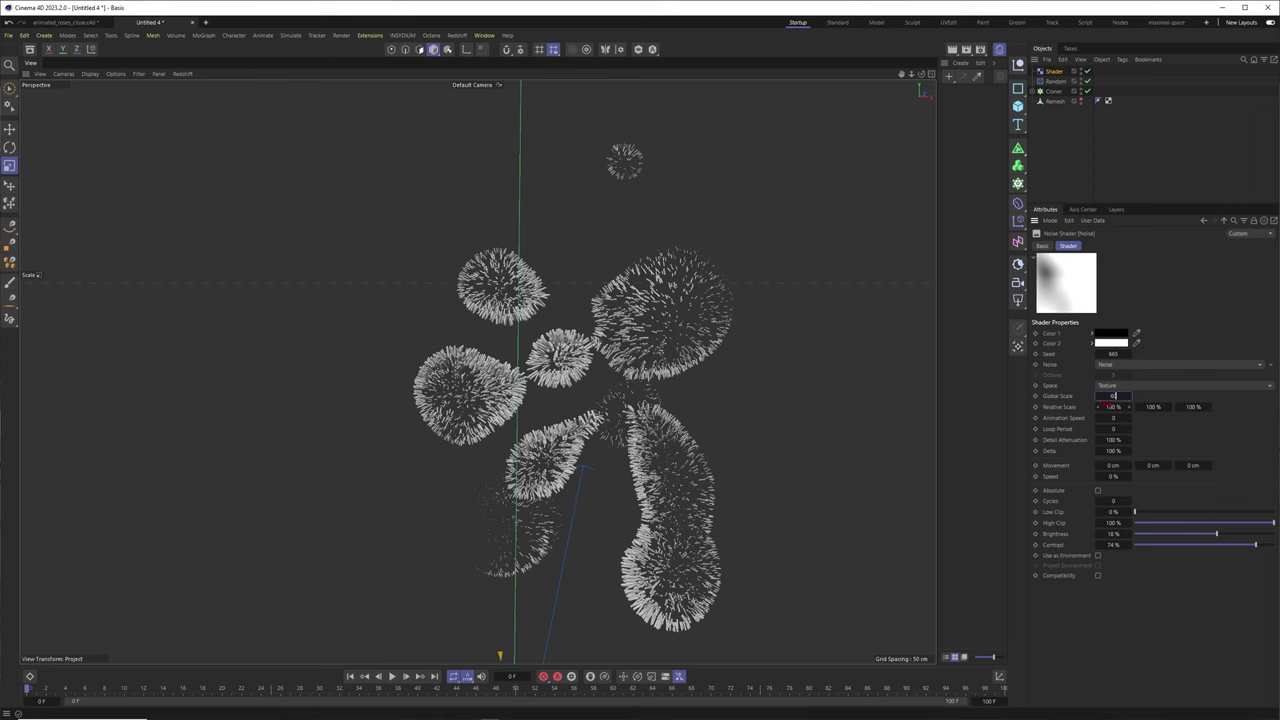
type("0")
key("Return")
left_click_drag(1216, 538, 1218, 536)
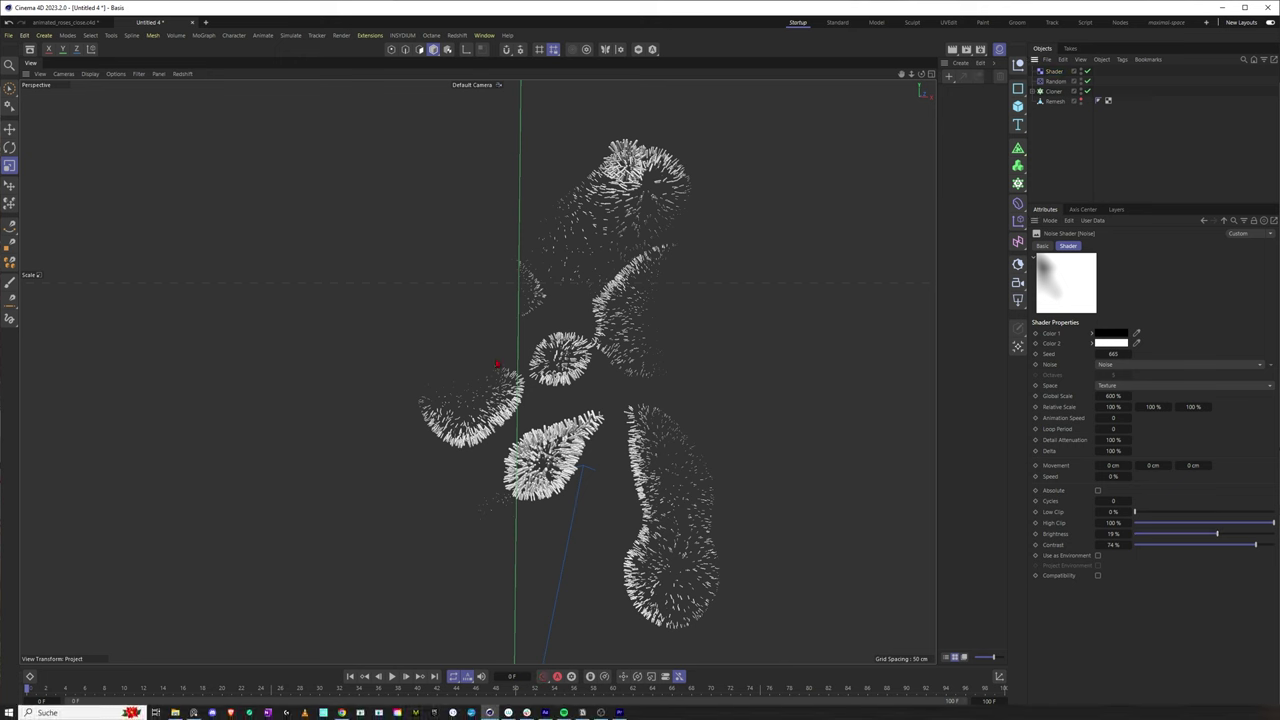
Step: Set the Random effector's heading, pitch and bank rotation to 360° each
left_click(1054, 91)
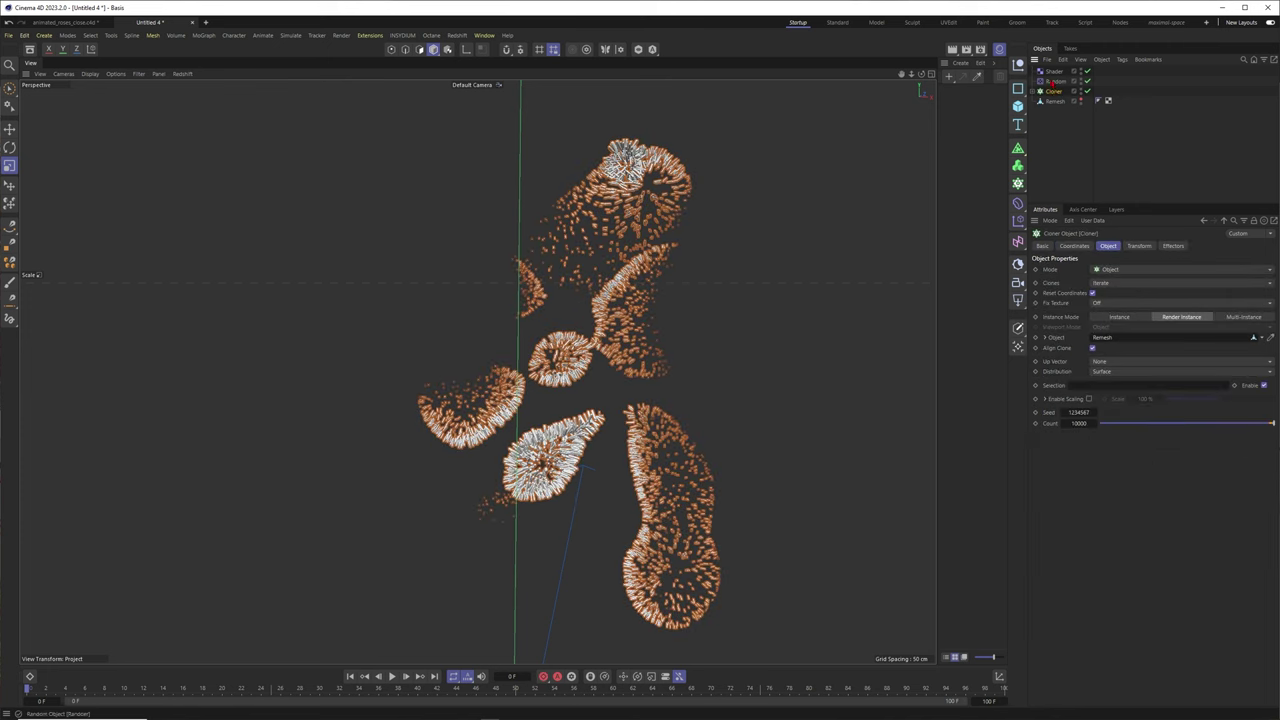
left_click(1056, 82)
left_click(1142, 246)
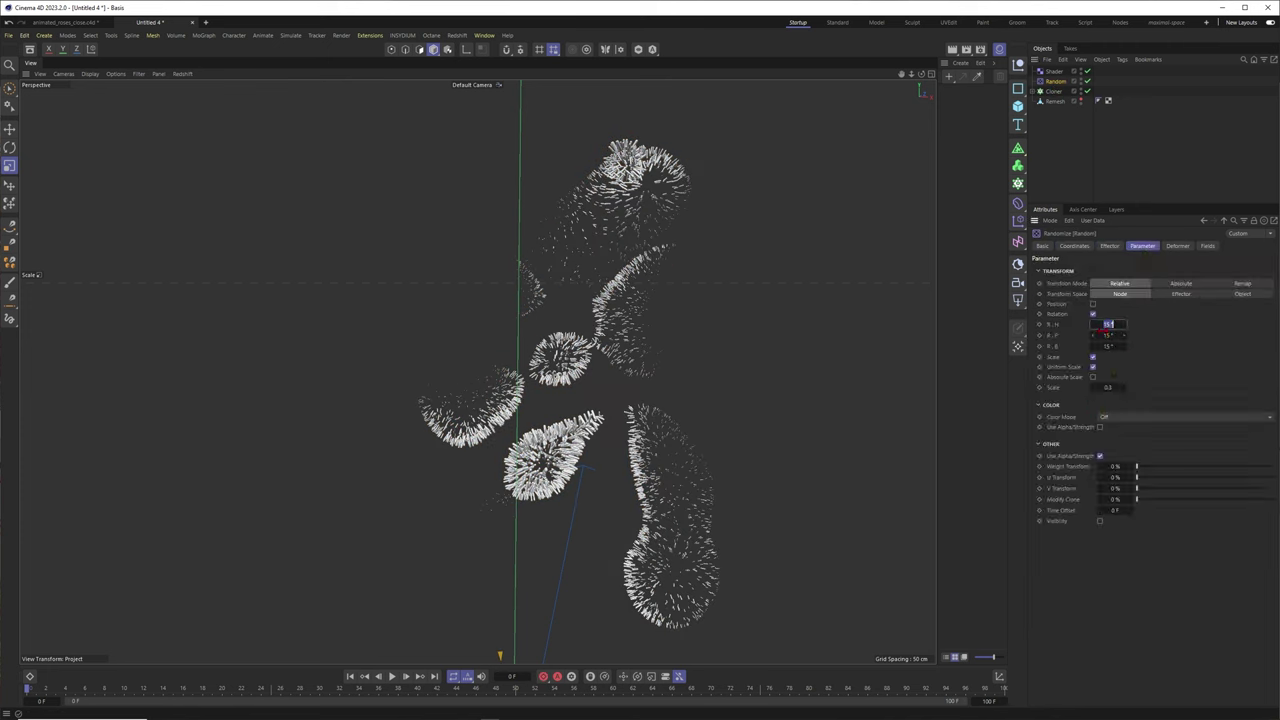
double_click(1108, 336)
type("360")
double_click(1106, 346)
type("360")
key("Return")
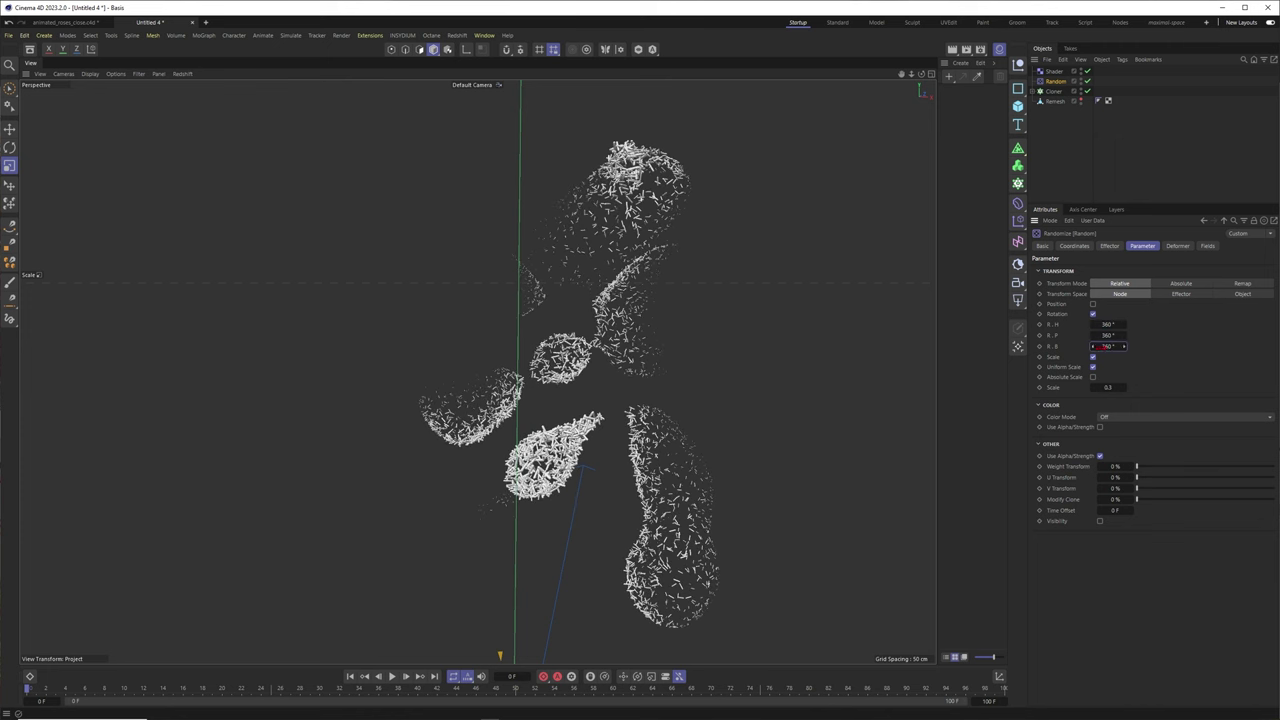
Step: Scale up the Cloner's child capsule so the clones become larger and thicker
left_click(1055, 91)
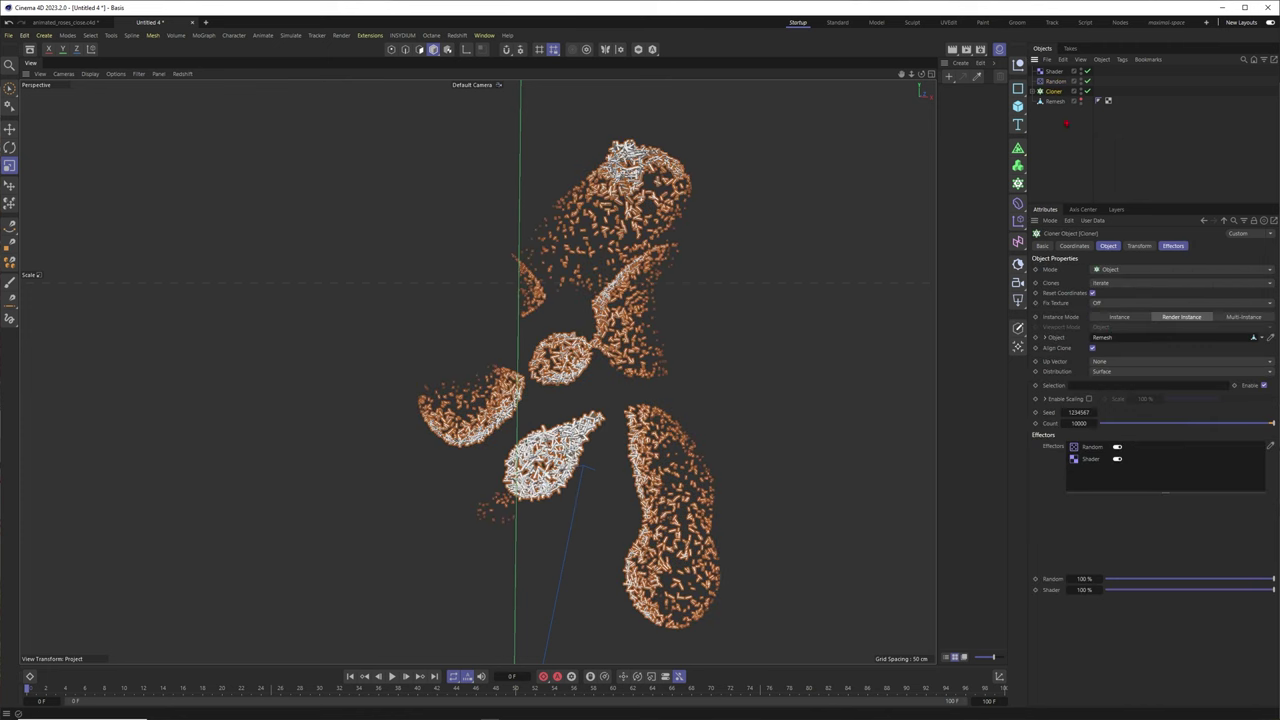
left_click(1033, 91)
left_click(1061, 101)
key("t")
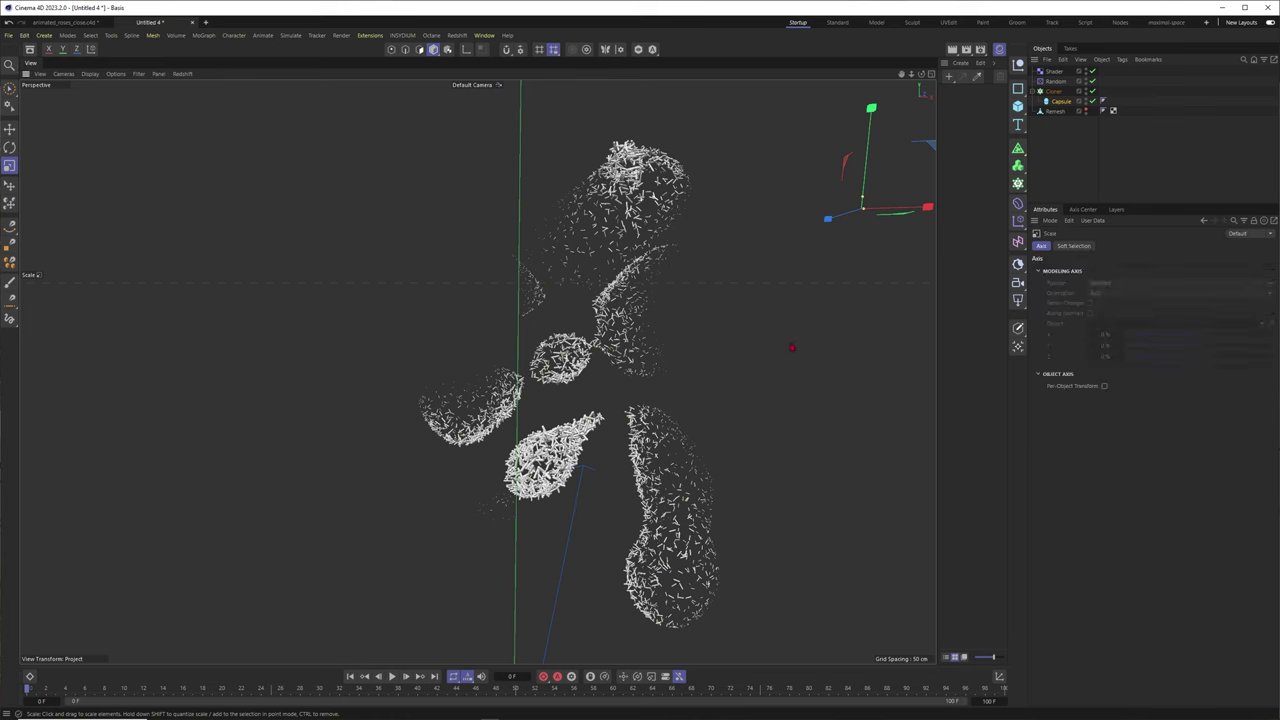
left_click_drag(827, 218, 794, 227)
left_click(1079, 160)
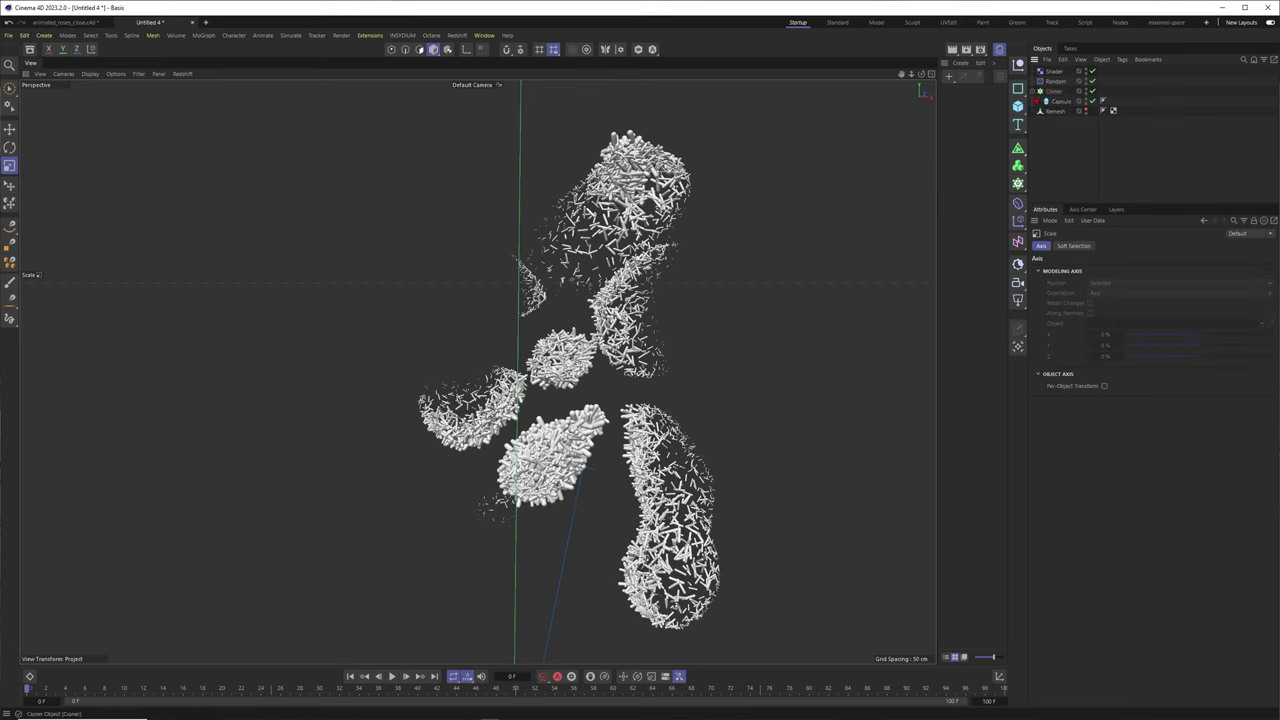
Step: Duplicate the Cloner and replace the capsule inside the copy with a sphere
left_click(1033, 91)
left_click_drag(1053, 91, 1051, 106, "ctrl")
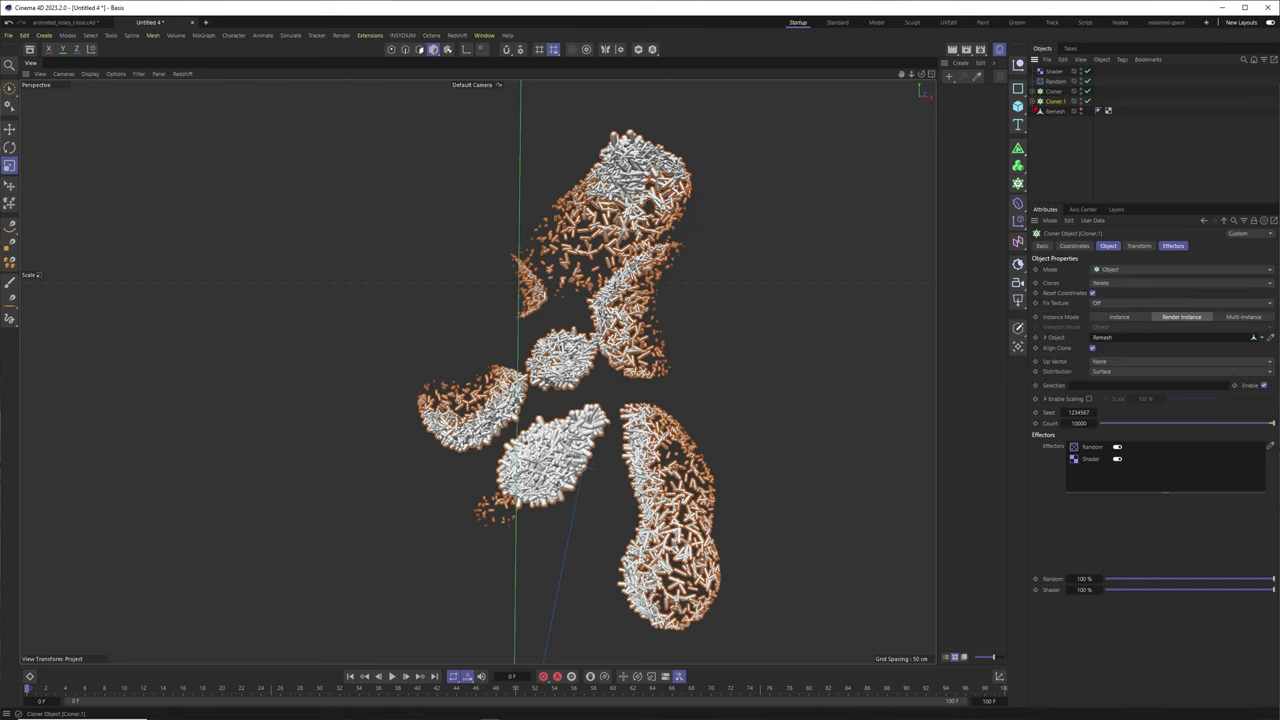
left_click(1035, 101)
left_click(1018, 105)
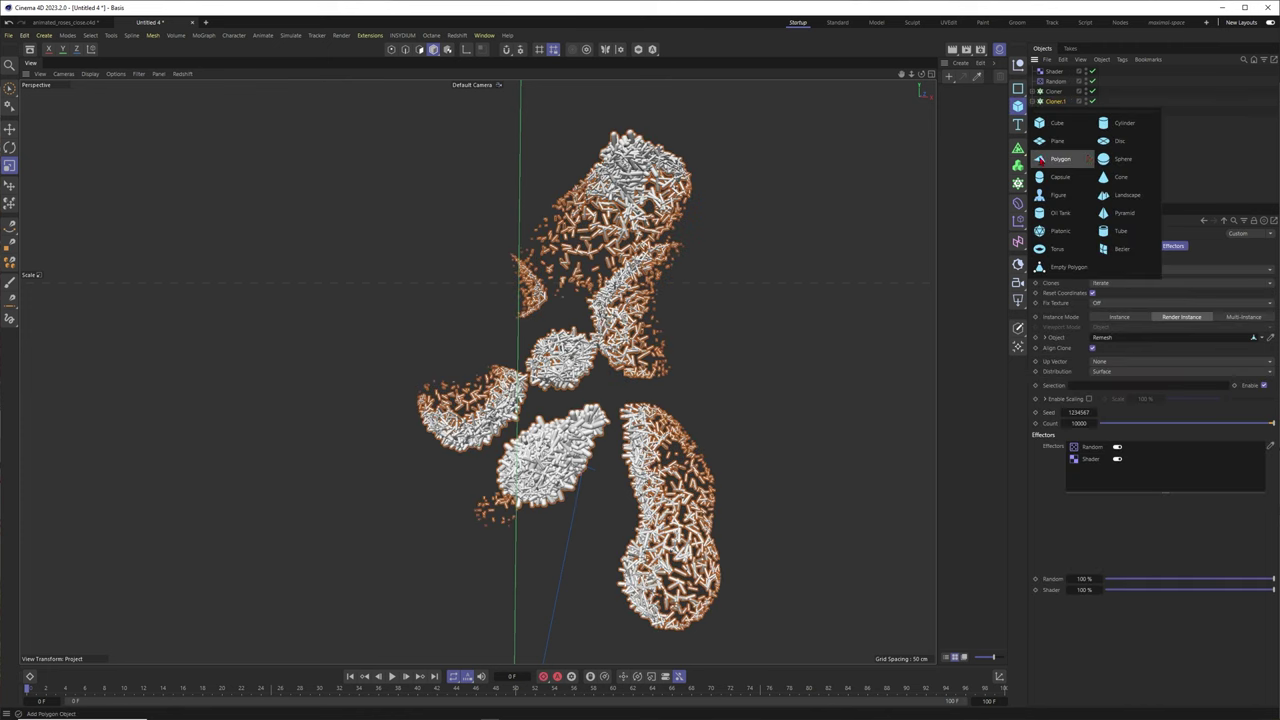
left_click(1122, 140)
left_click_drag(1056, 88, 1058, 116)
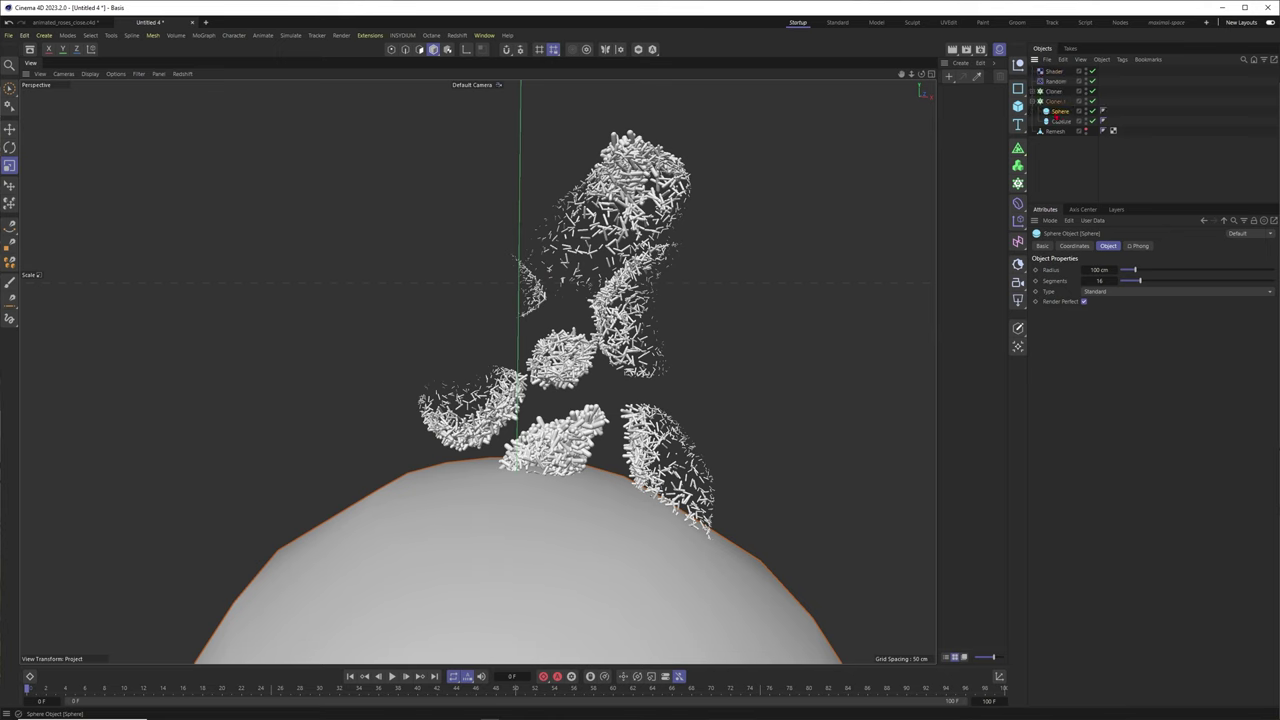
left_click(1061, 121)
key("Delete")
Step: Scale the second Cloner's sphere down to small beads covering the form, and collapse that Cloner's hierarchy
key("t")
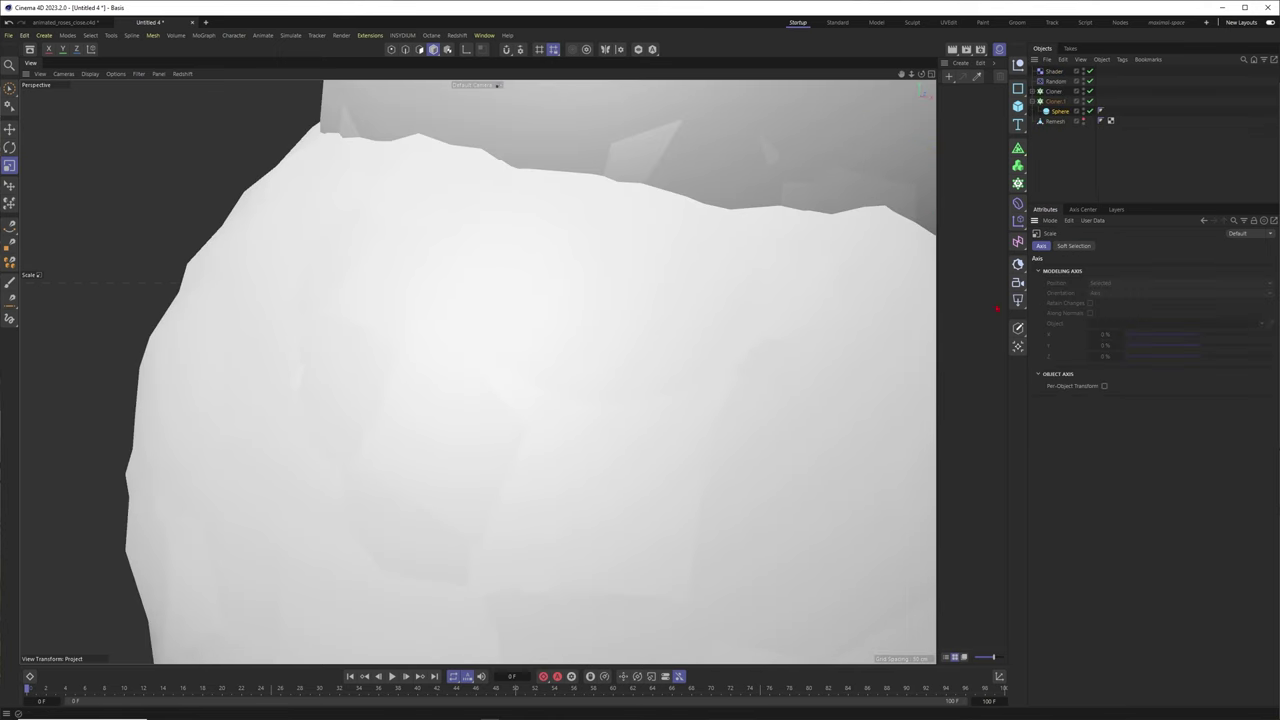
left_click_drag(797, 243, 511, 411)
scroll(617, 312, "up", 1)
right_click_drag(617, 312, 617, 298, "alt")
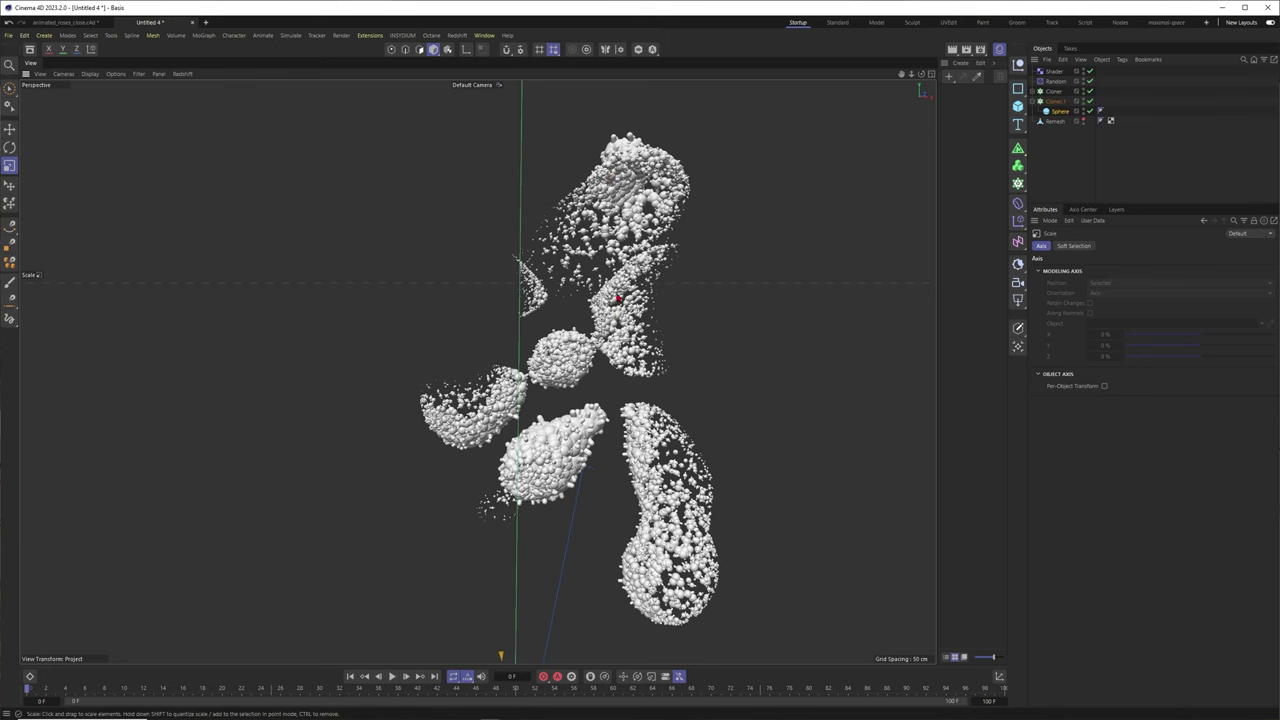
left_click(1033, 101)
Step: Duplicate the Shader effector and use the copy in place of the original in the second Cloner's effectors
left_click(1056, 101)
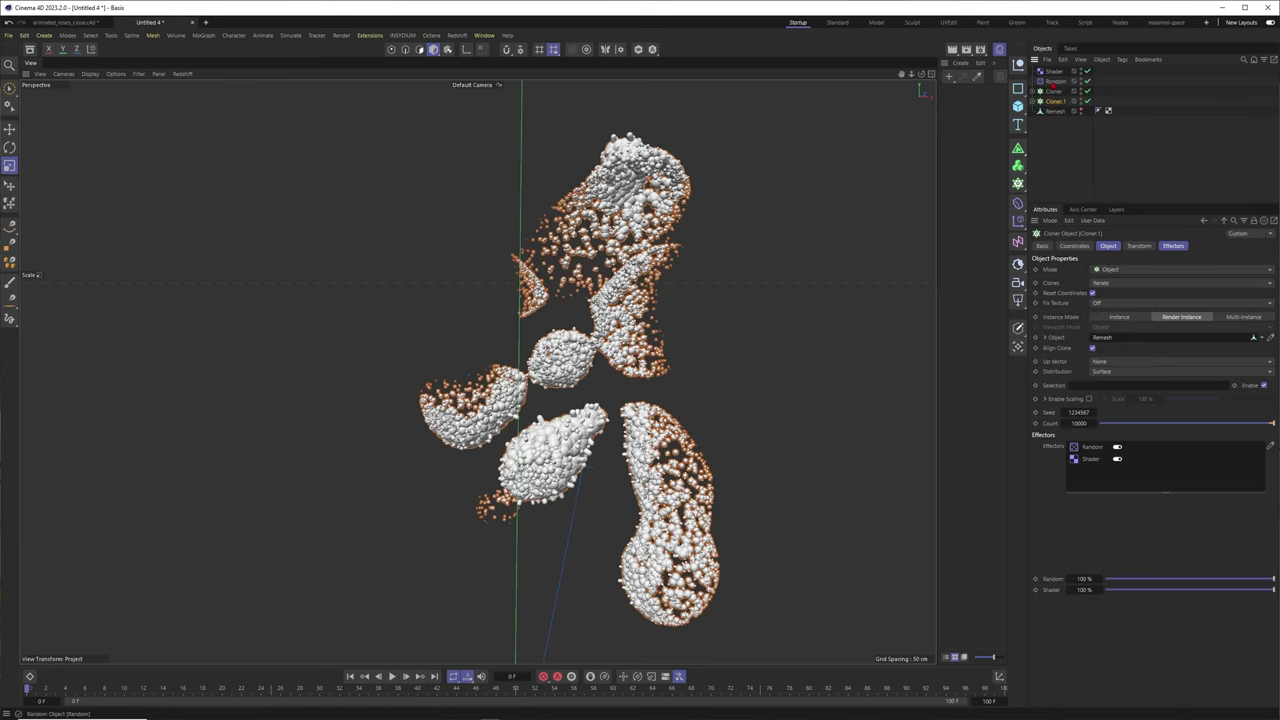
left_click_drag(1055, 72, 1060, 78, "ctrl")
left_click(1056, 111)
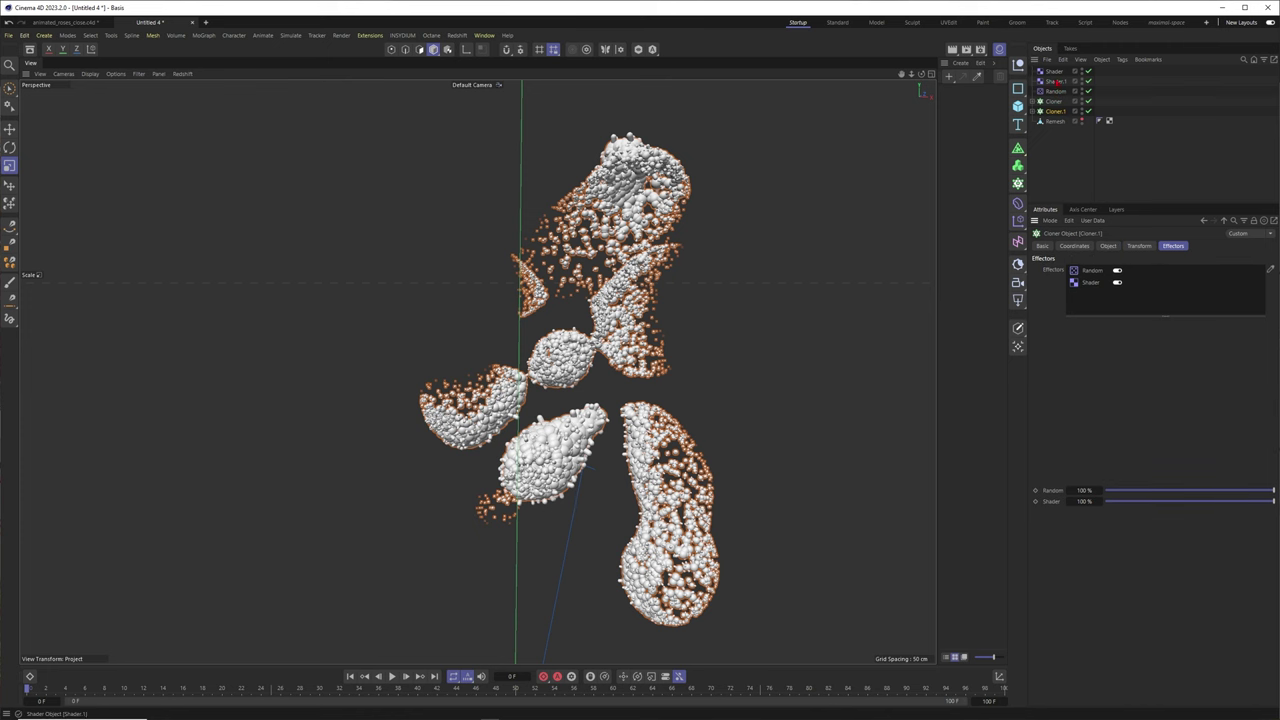
left_click_drag(1054, 81, 1092, 300)
key("ctrl+z")
Step: Set the seed of the duplicated Shader effector's noise to 666
left_click(1056, 81)
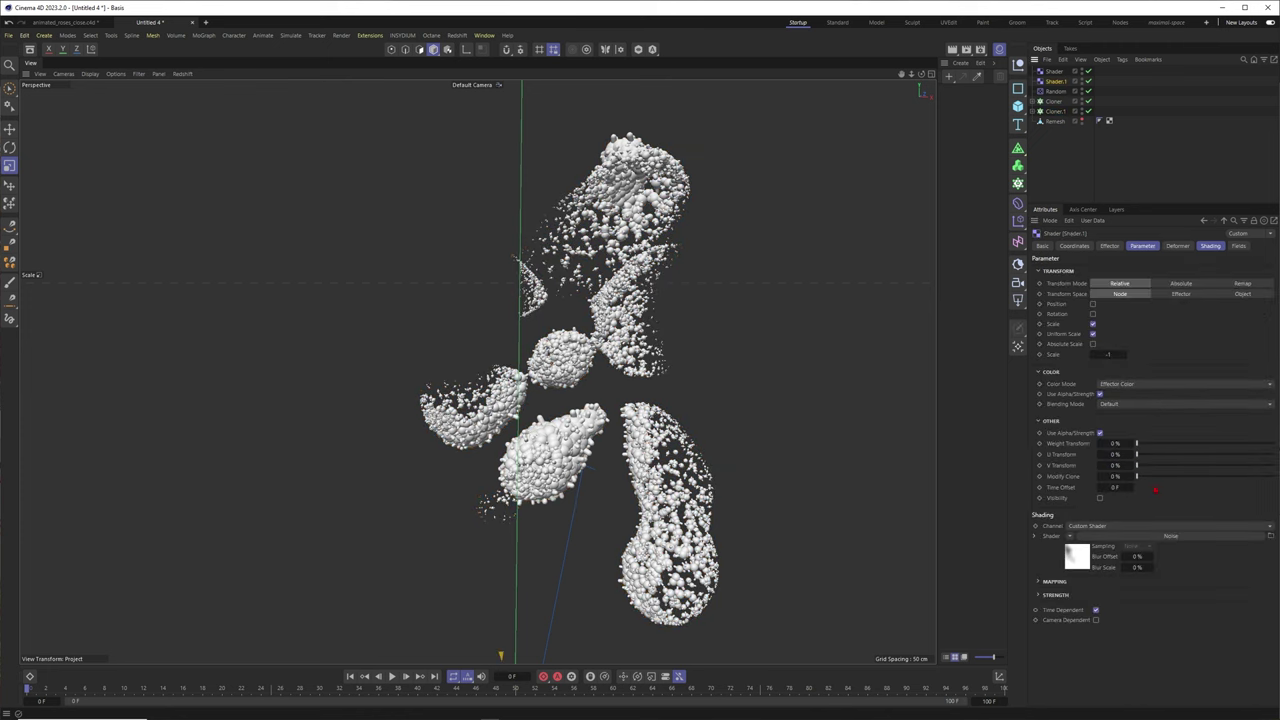
left_click(1143, 536)
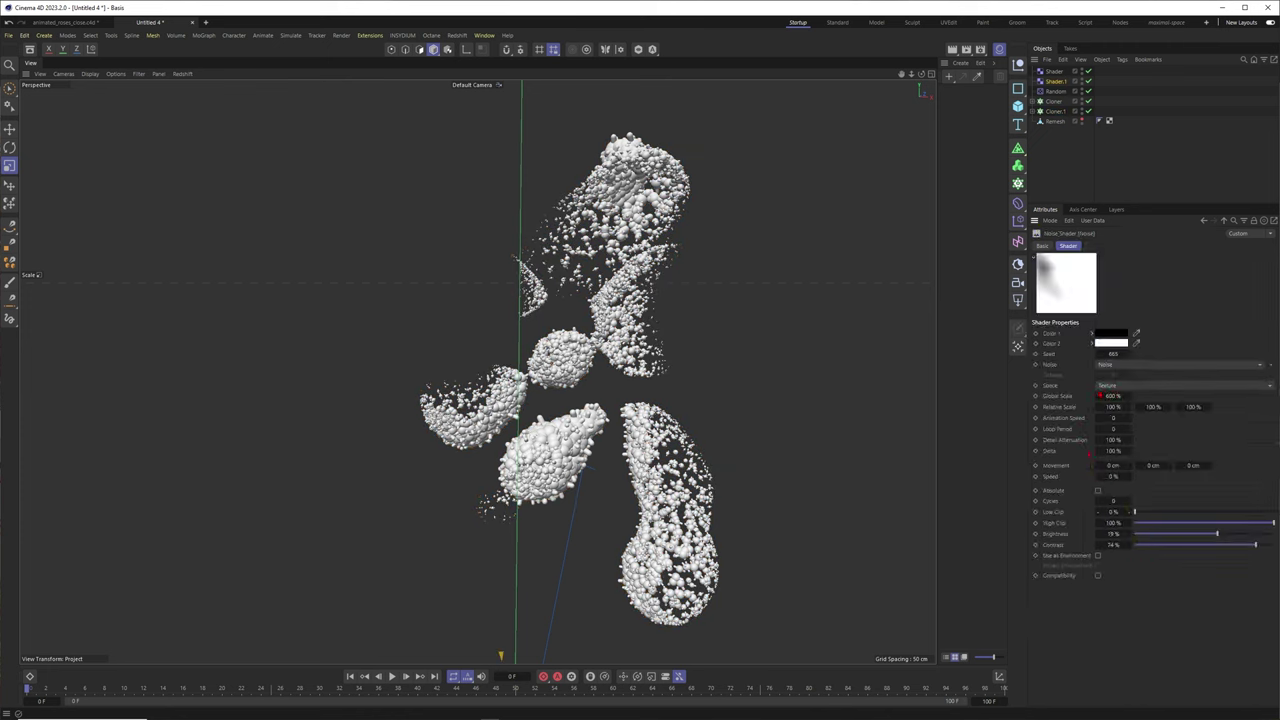
left_click(1129, 354)
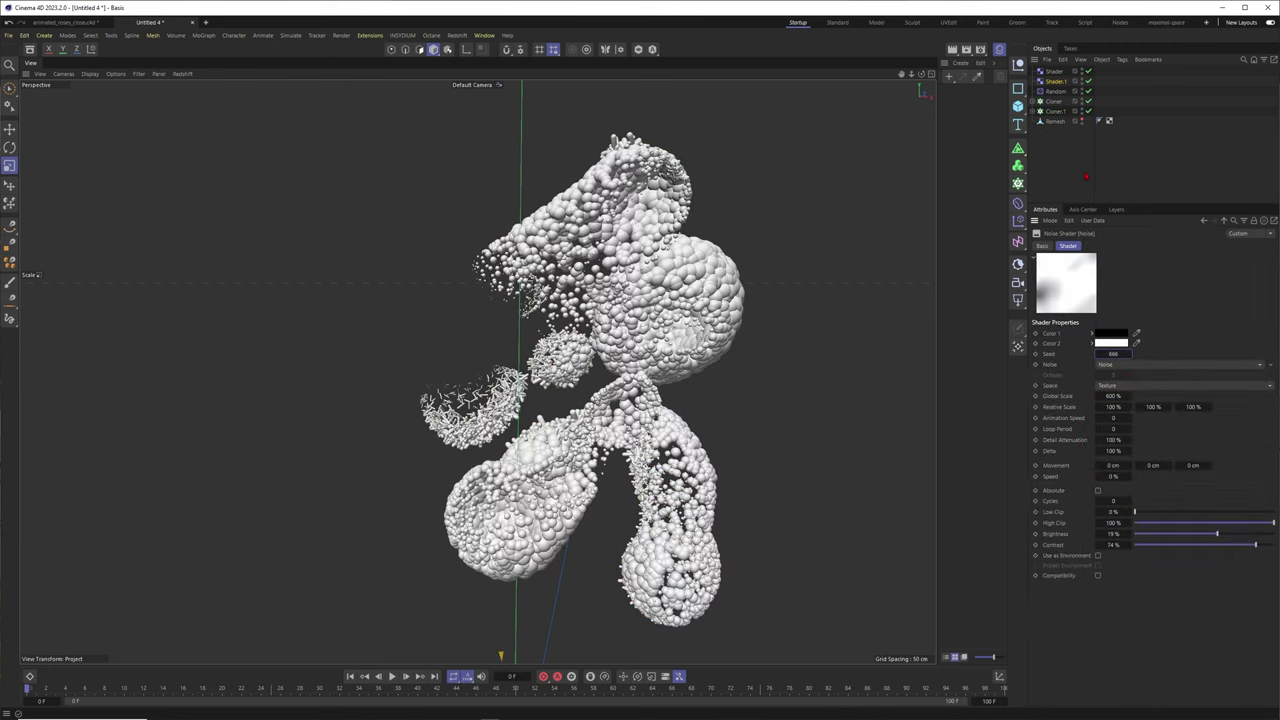
Step: Paste the copied Redshift materials, then apply the pink one to the sphere Cloner and the blue one to the capsule Cloner
left_click(952, 115)
key("ctrl+v")
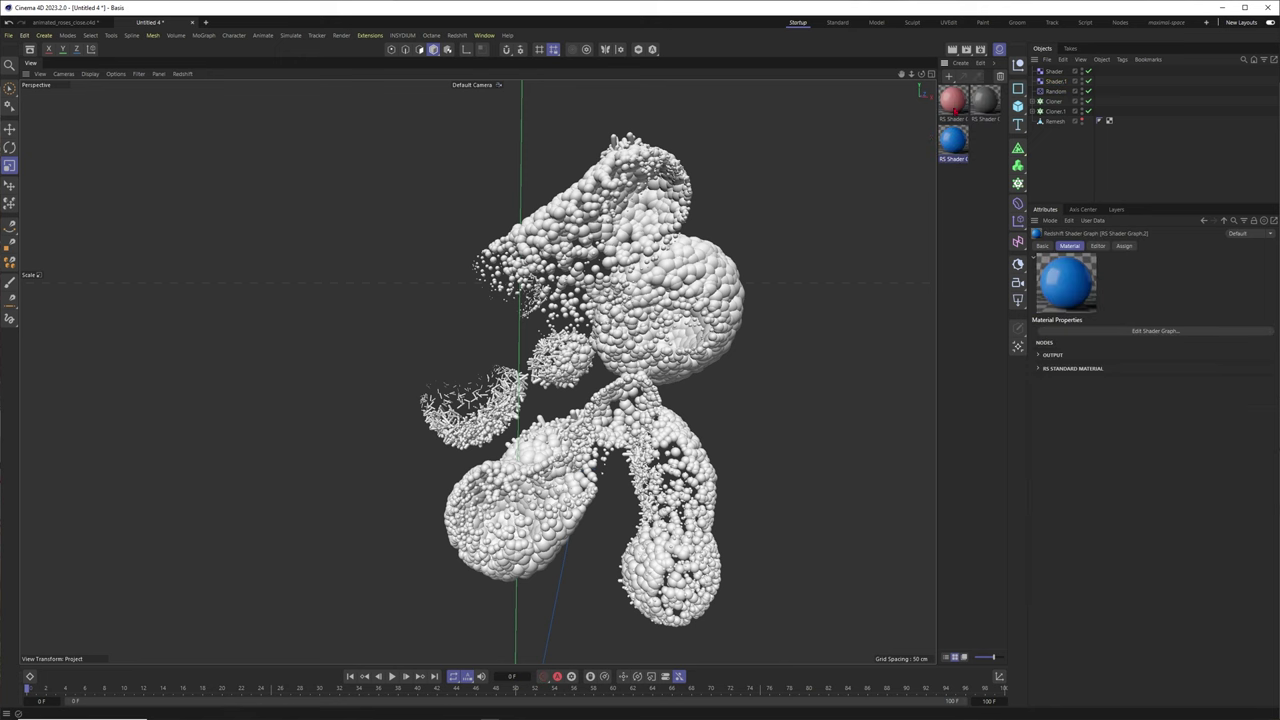
left_click_drag(955, 111, 1057, 112)
left_click_drag(953, 141, 1058, 102)
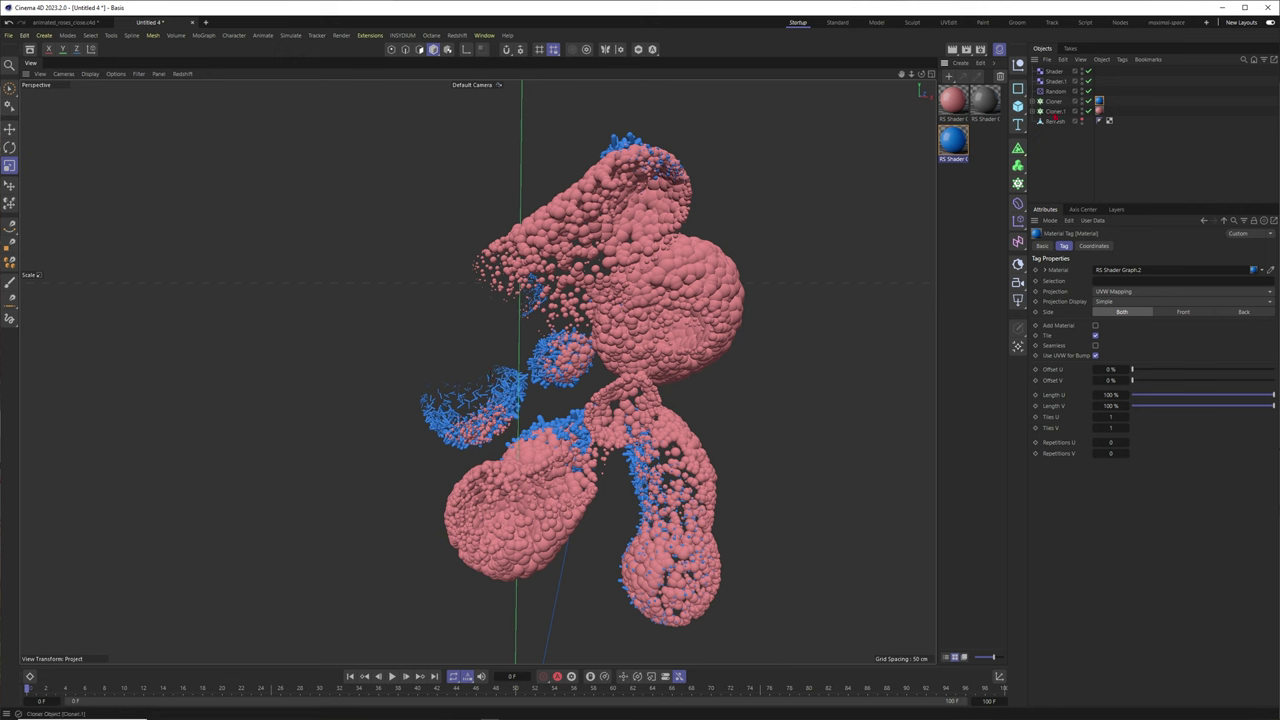
Step: Set the radius of the second Cloner's sphere to 2 cm and collapse the Cloner's hierarchy
left_click(1033, 111)
left_click(1060, 121)
type("2")
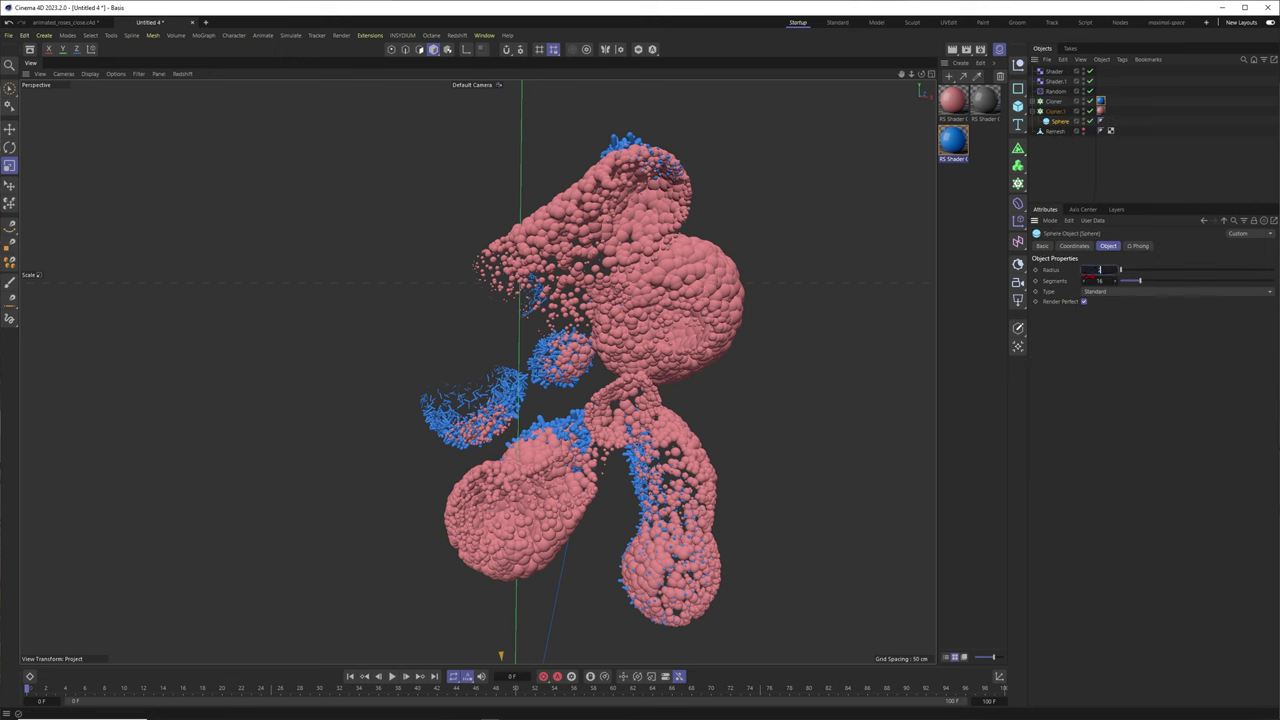
key("Return")
left_click(1078, 168)
left_click(1033, 111)
Step: Duplicate the sphere Cloner with the dark grey material and give the copy its own duplicate of the second Shader effector
left_click_drag(1056, 111, 1062, 117, "ctrl")
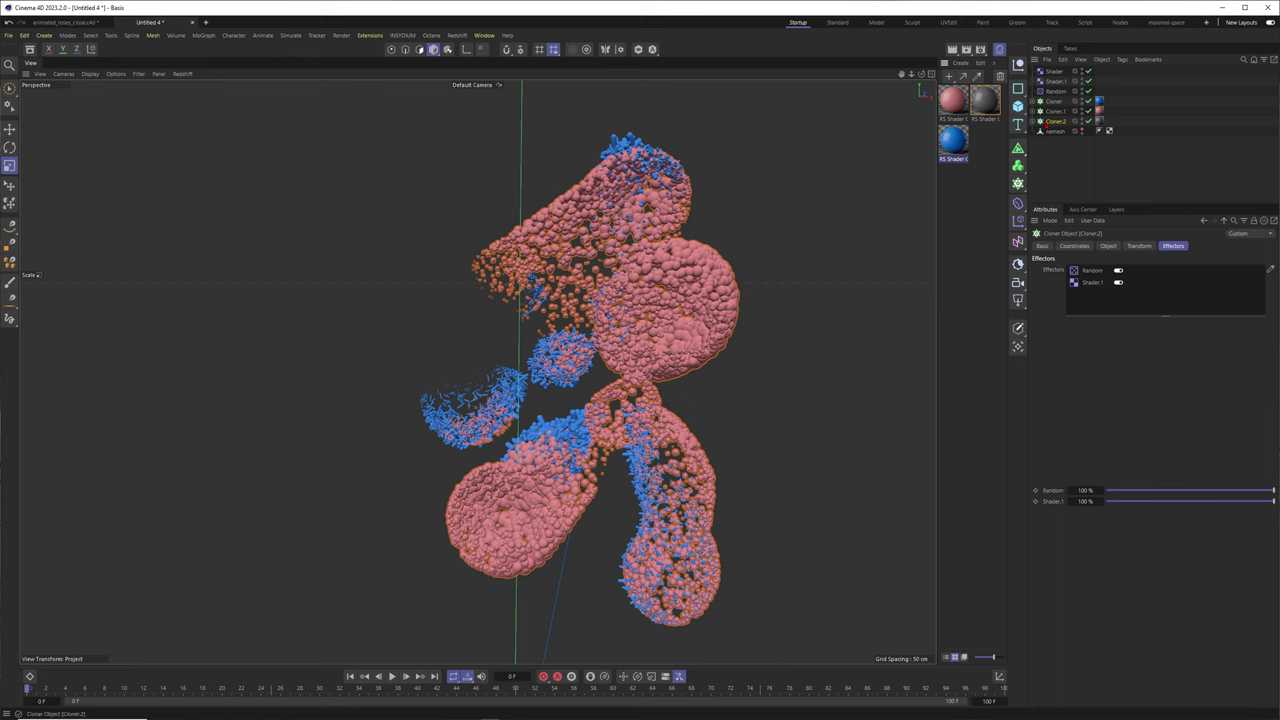
left_click_drag(1064, 82, 1105, 284, "ctrl")
left_click(1057, 131)
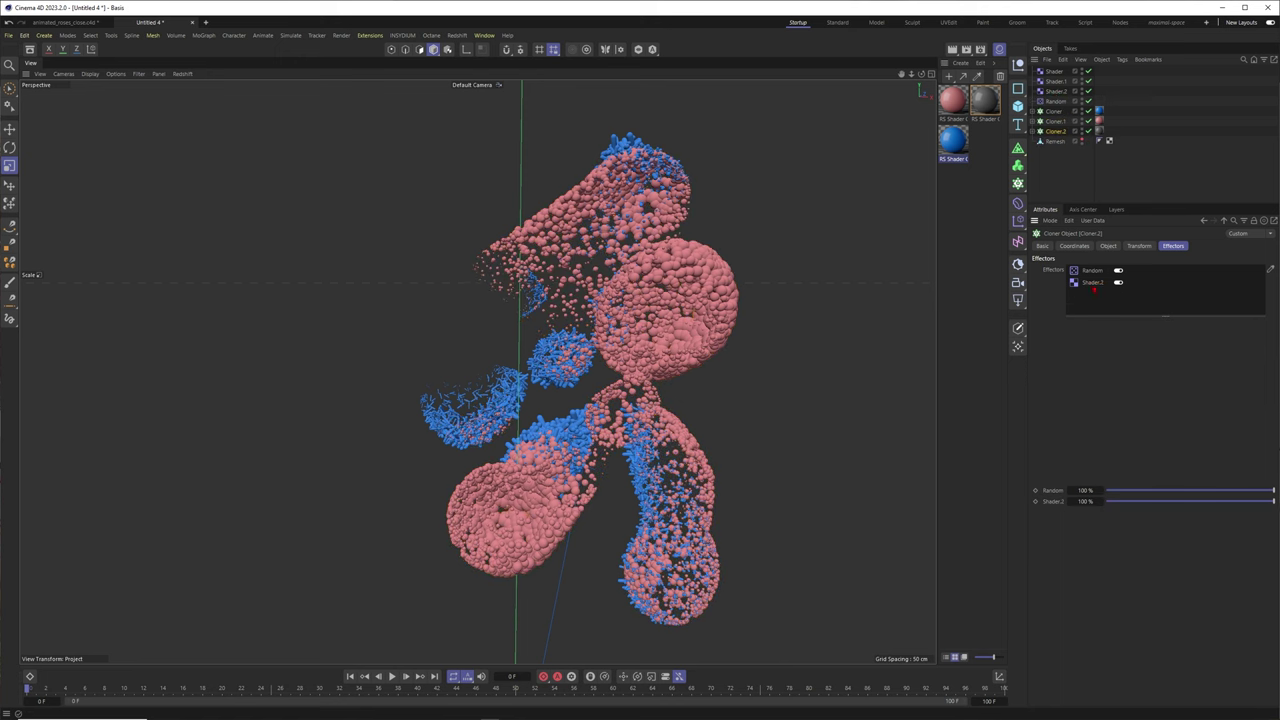
Step: Set the third Shader effector's noise brightness to 22% and contrast to 86%
left_click(1055, 91)
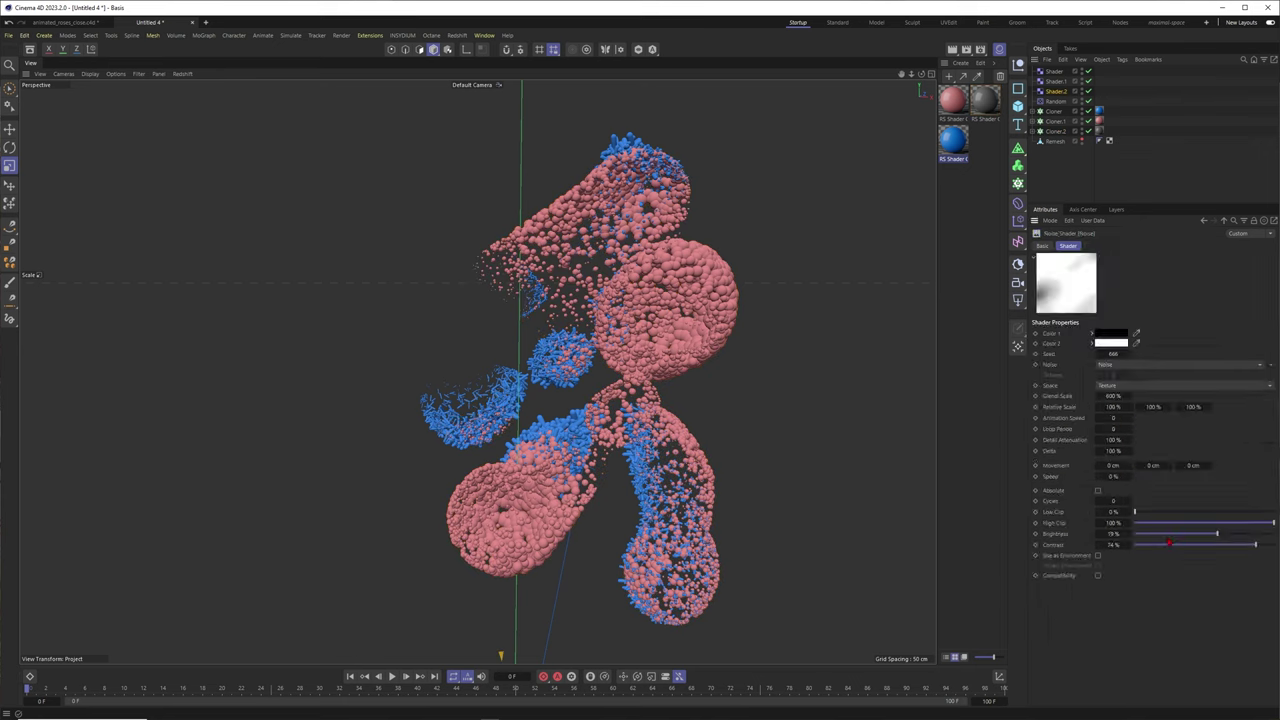
left_click_drag(1216, 537, 1266, 546)
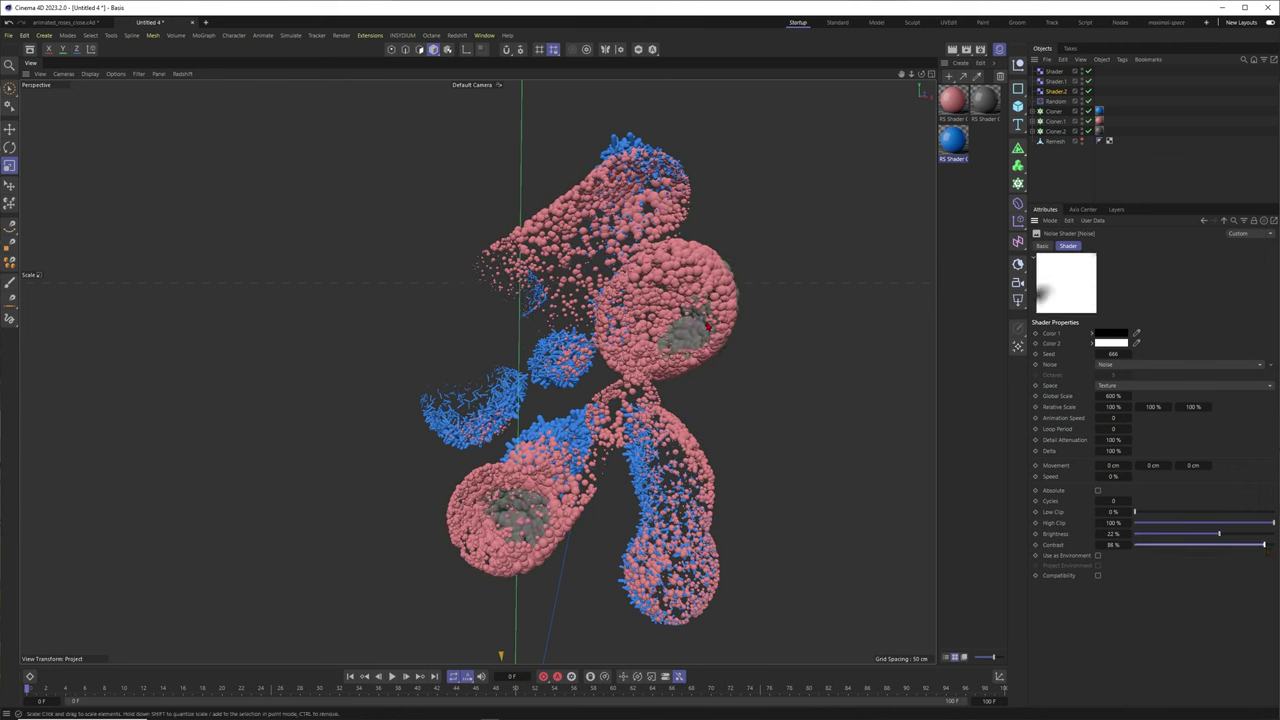